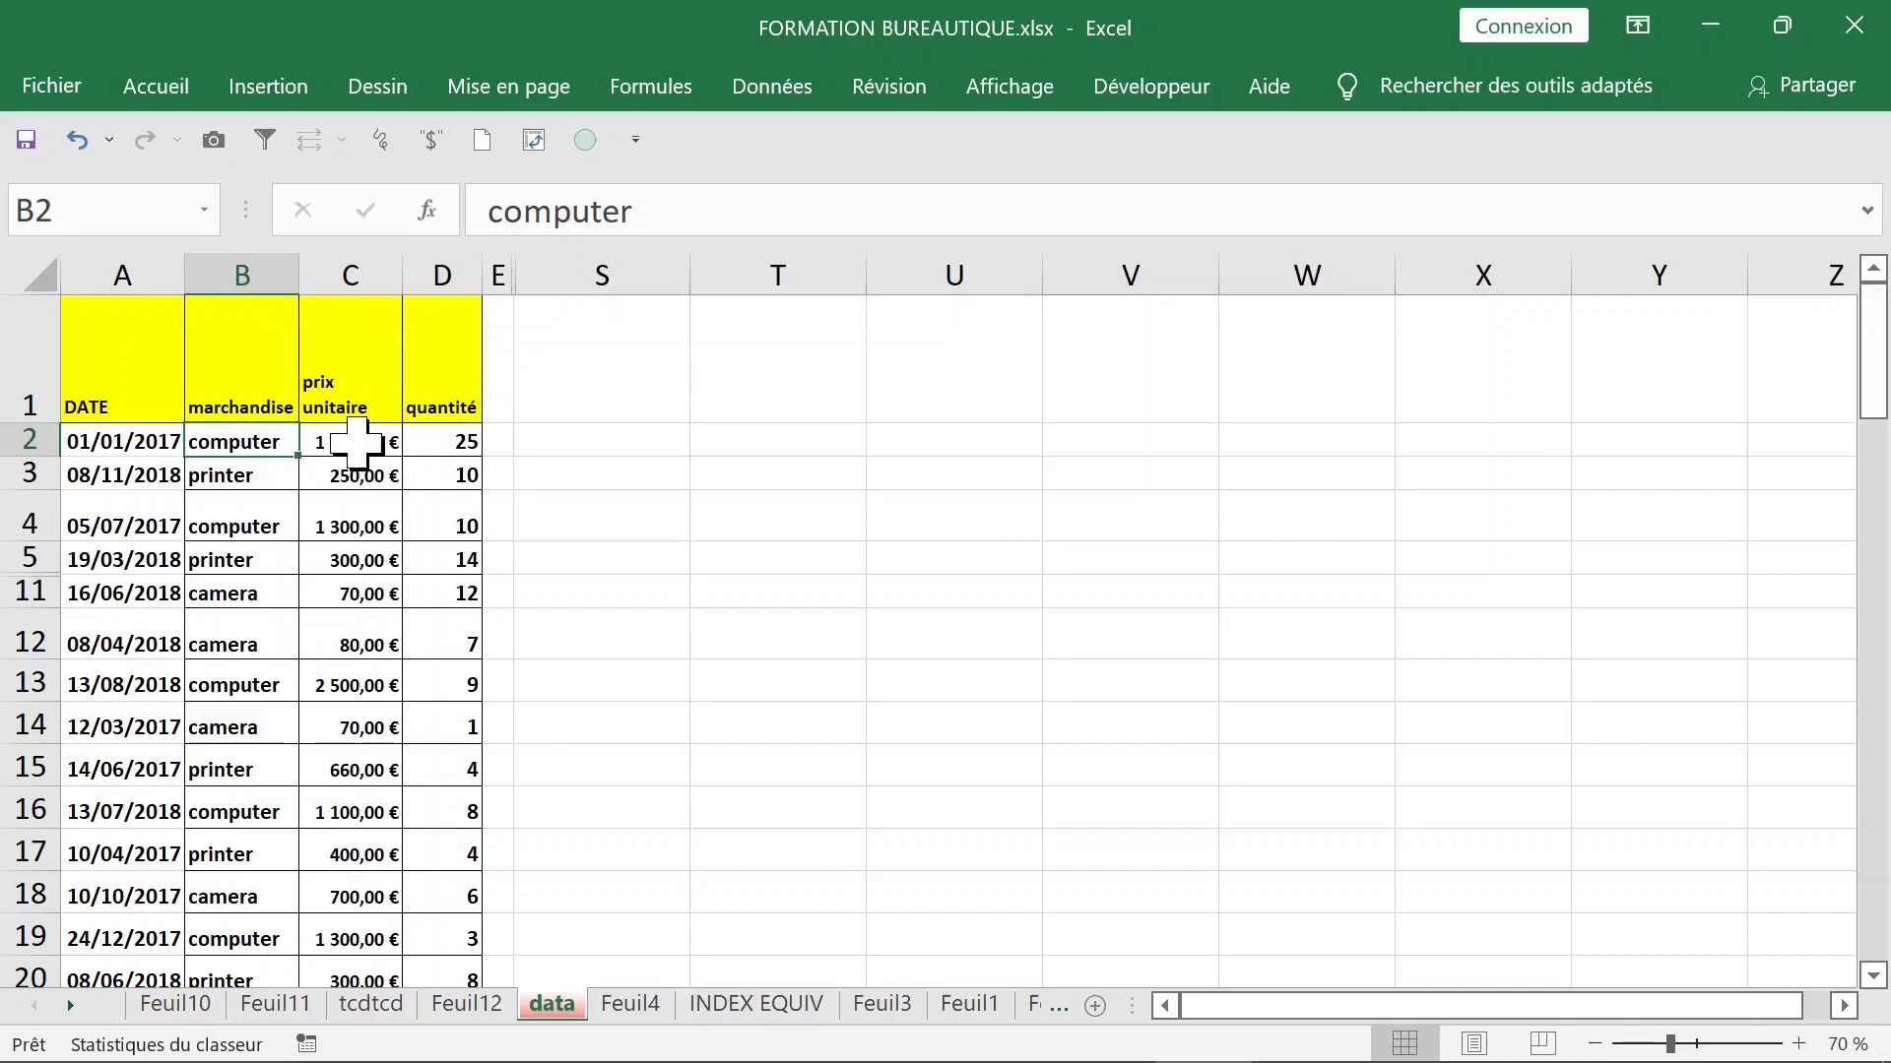
left_click_drag(144, 367, 408, 625)
left_click(138, 268)
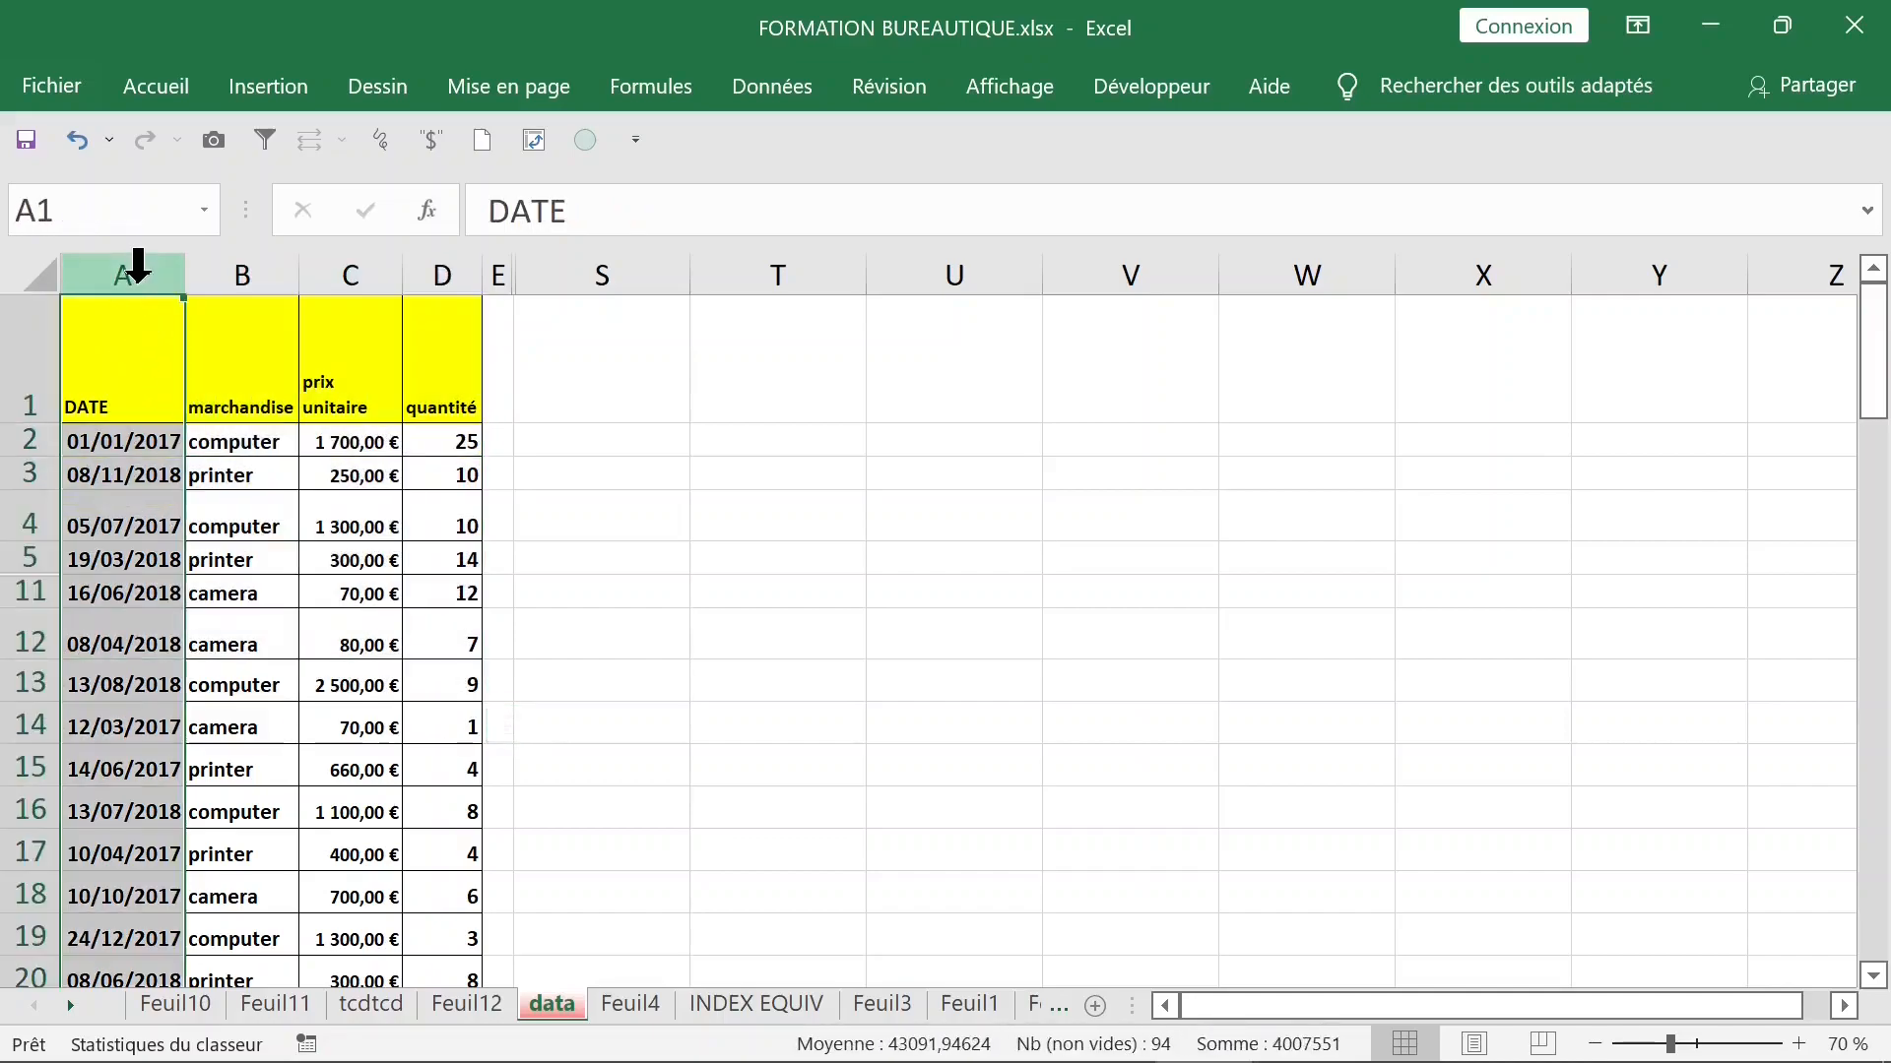
left_click(350, 367)
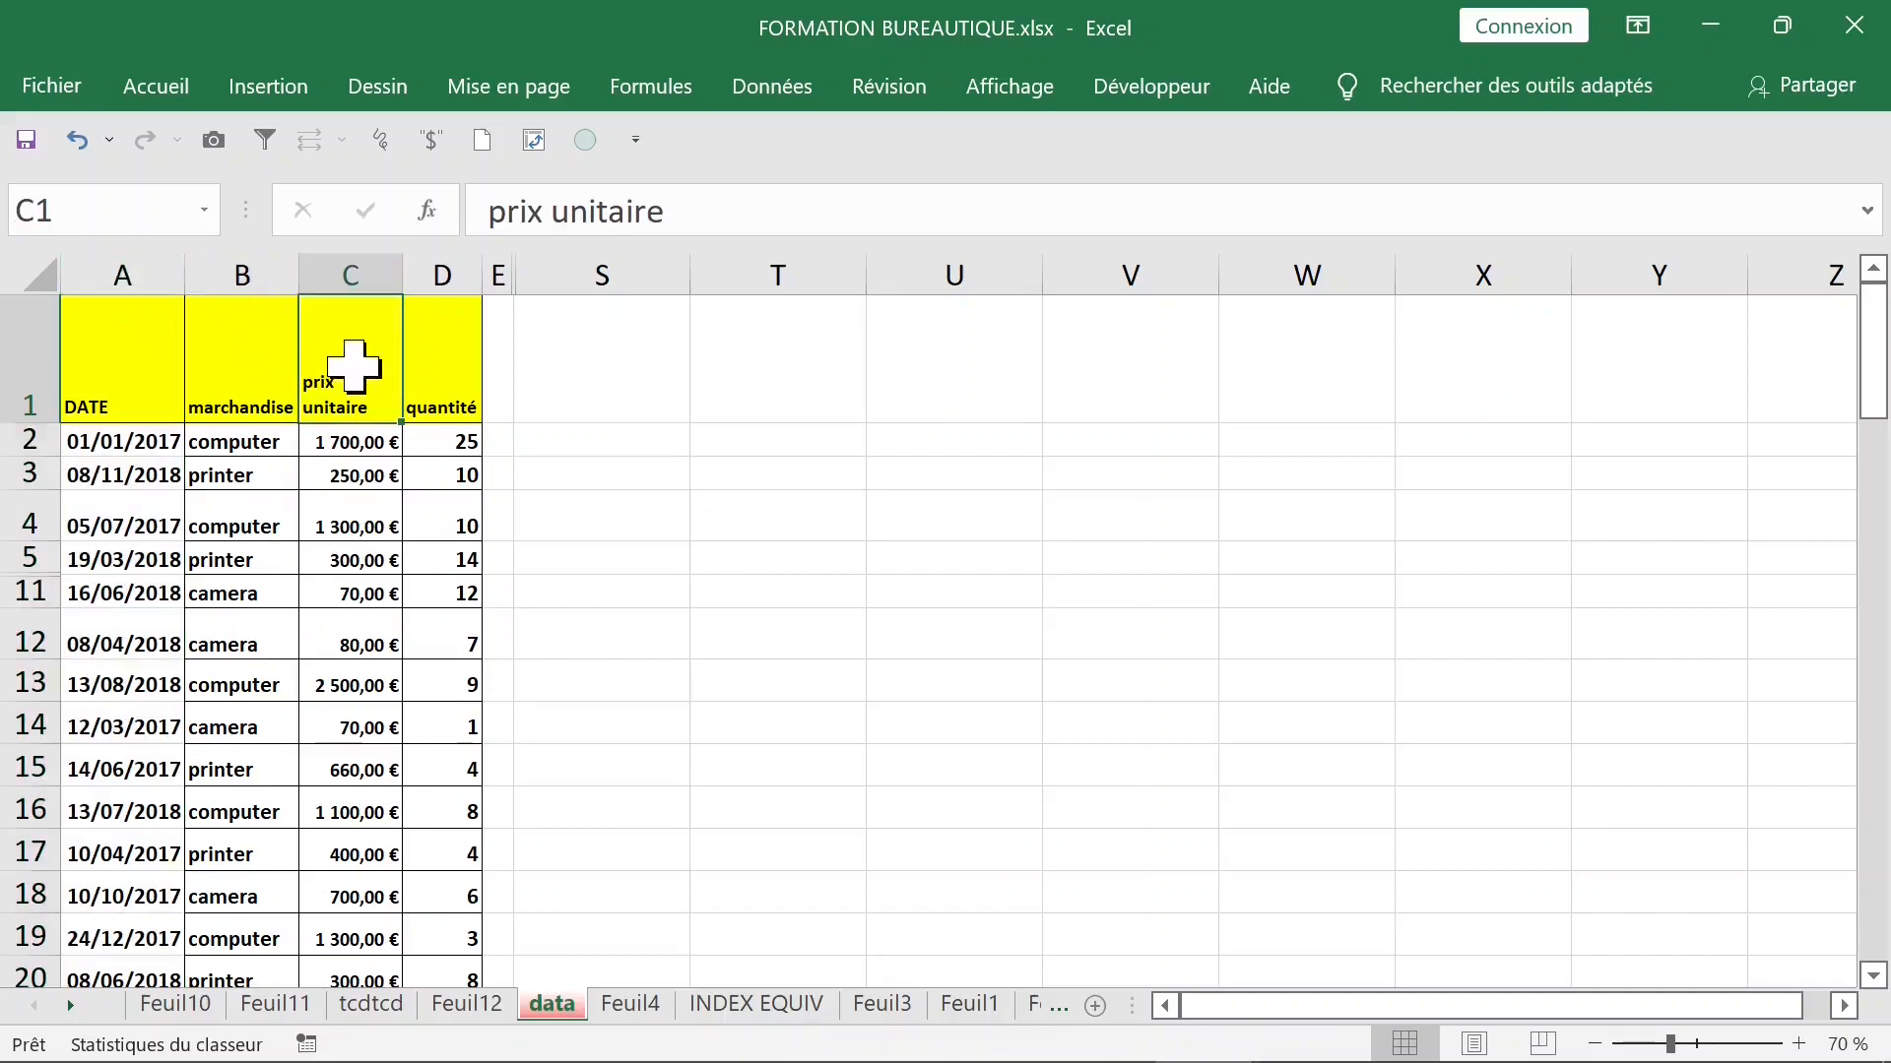
left_click(439, 358)
left_click(458, 270)
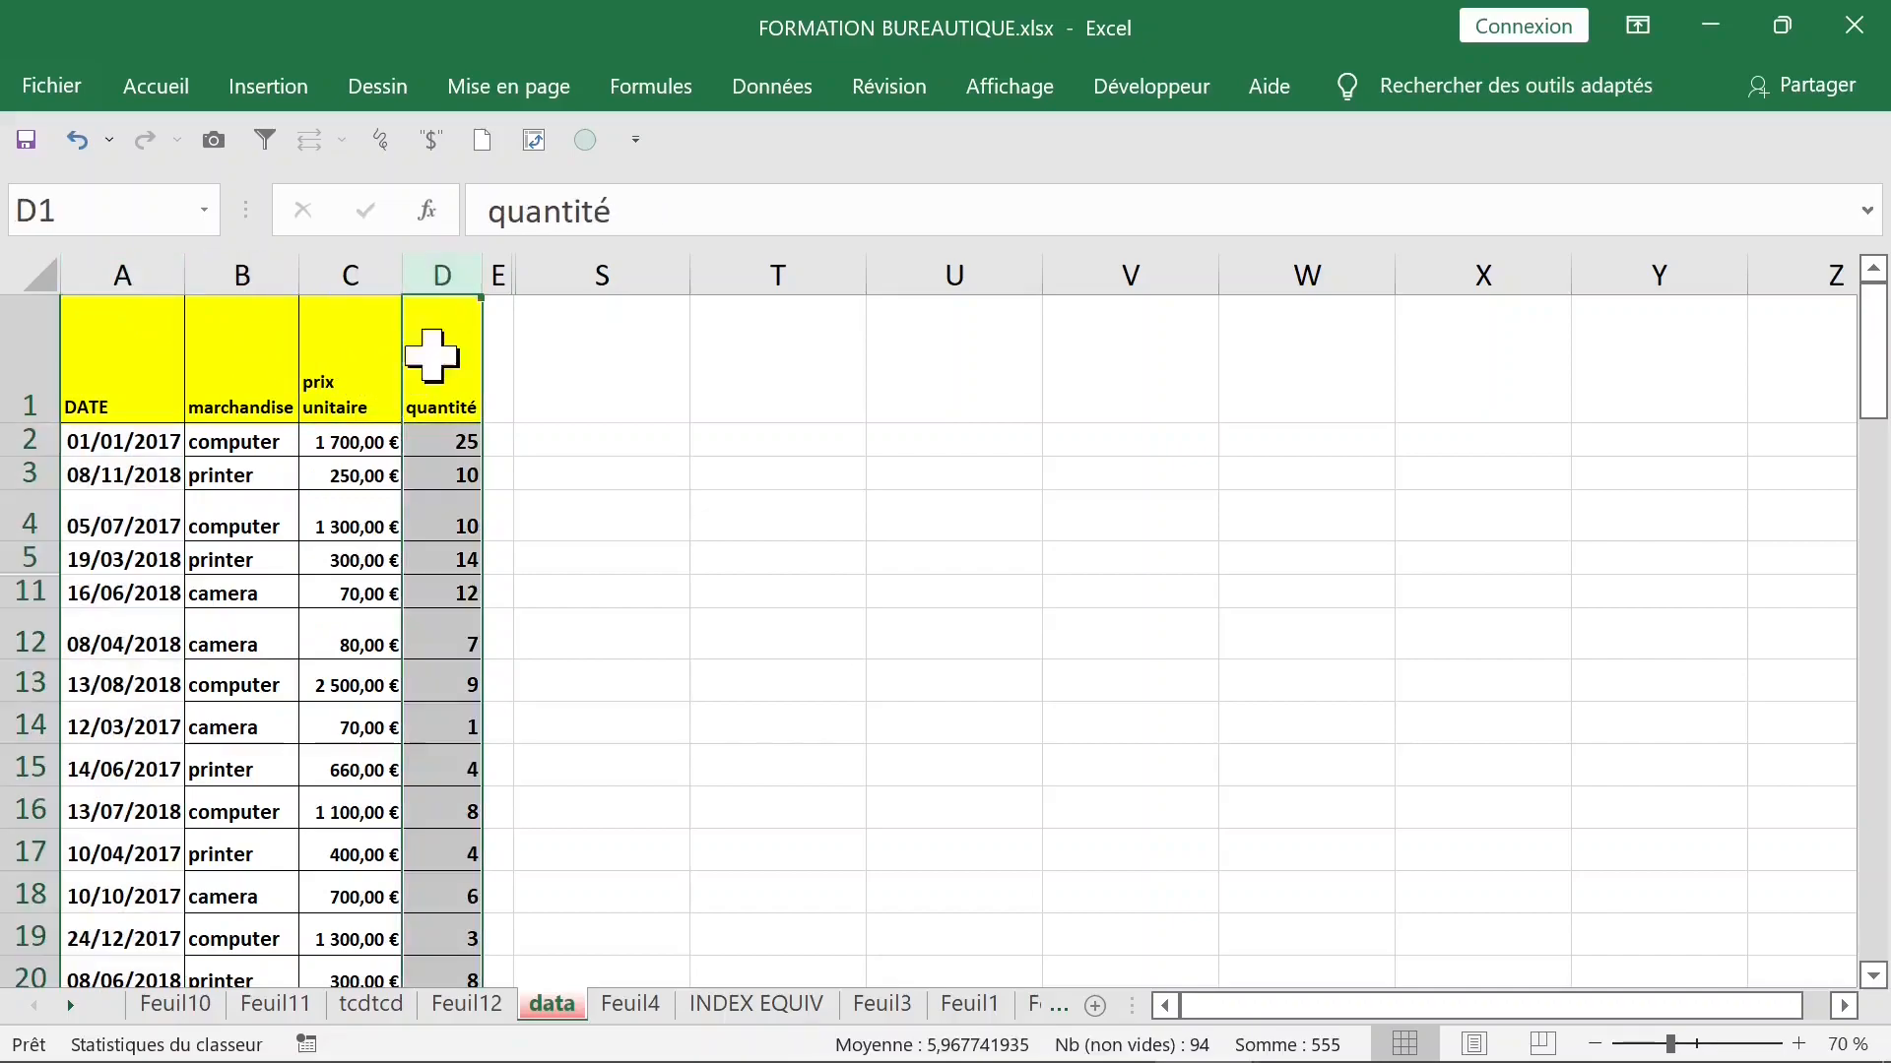
- Create a pivot table on a new worksheet from the data sheet's range A1:D99
left_click(335, 450)
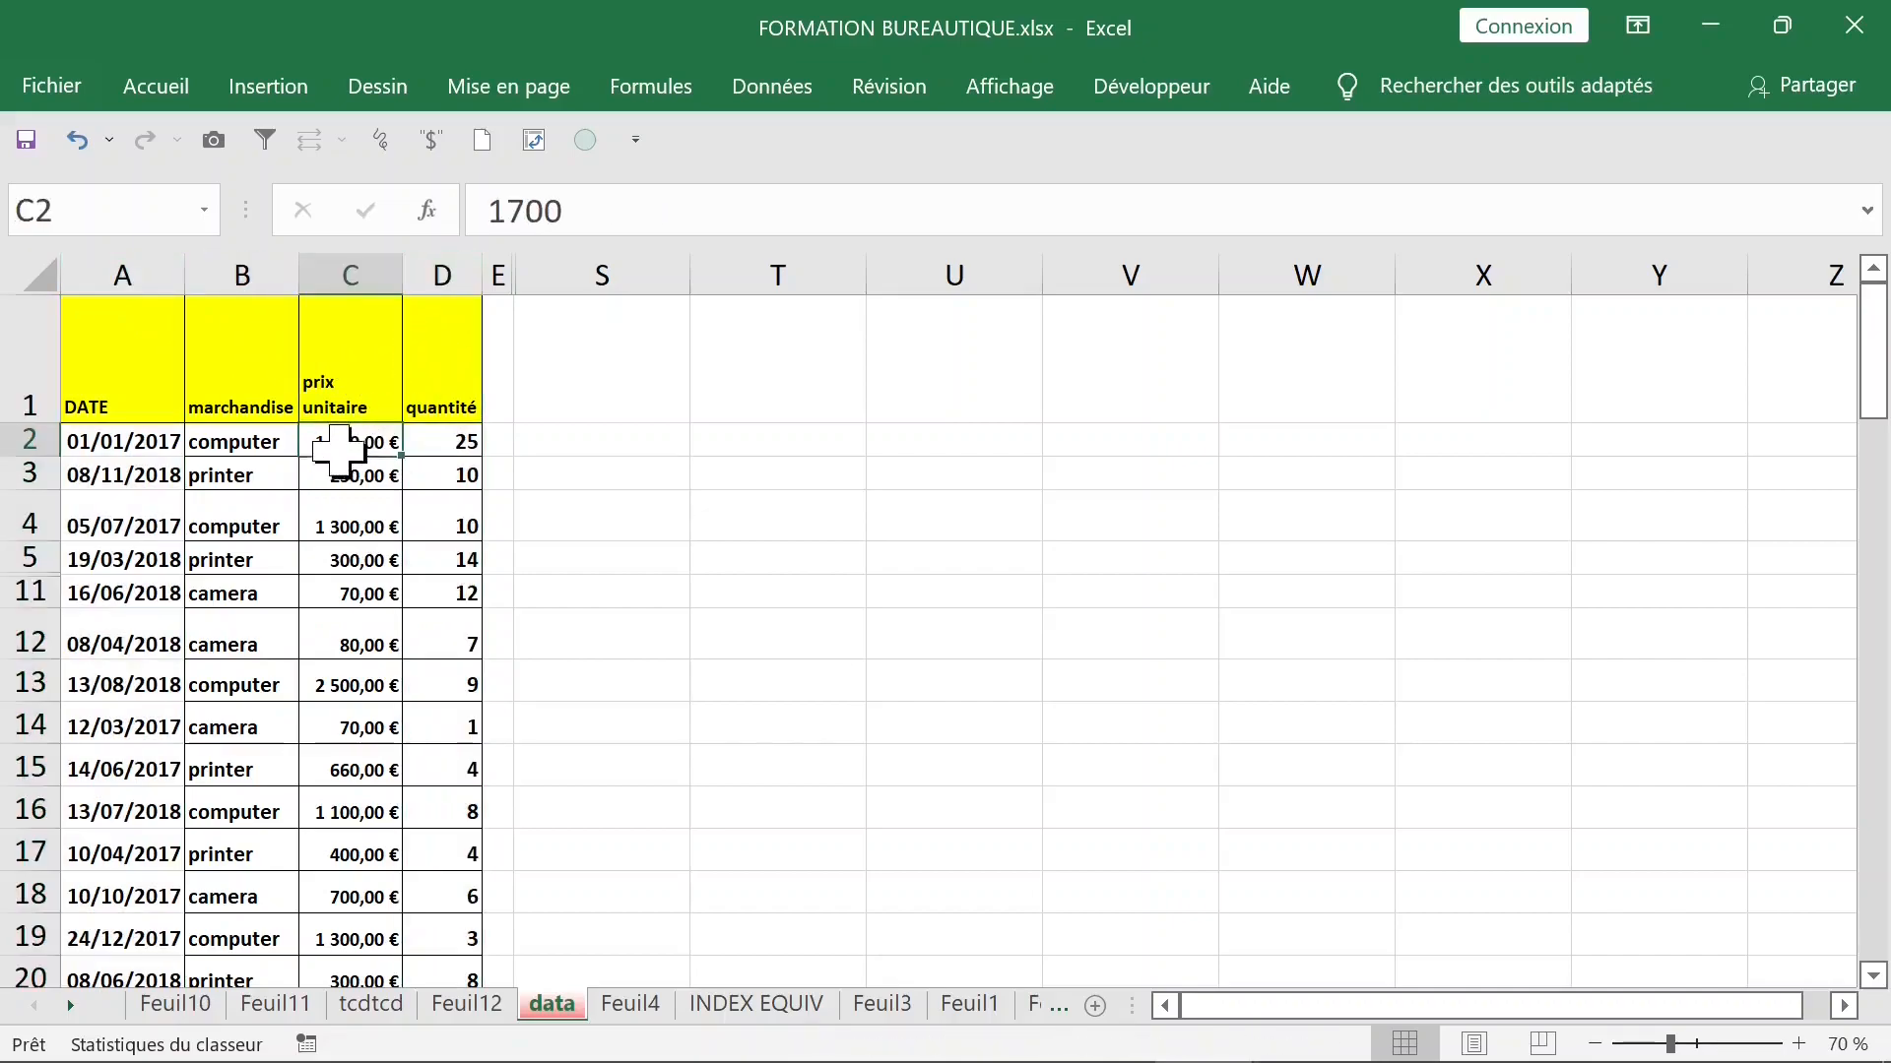
left_click(268, 91)
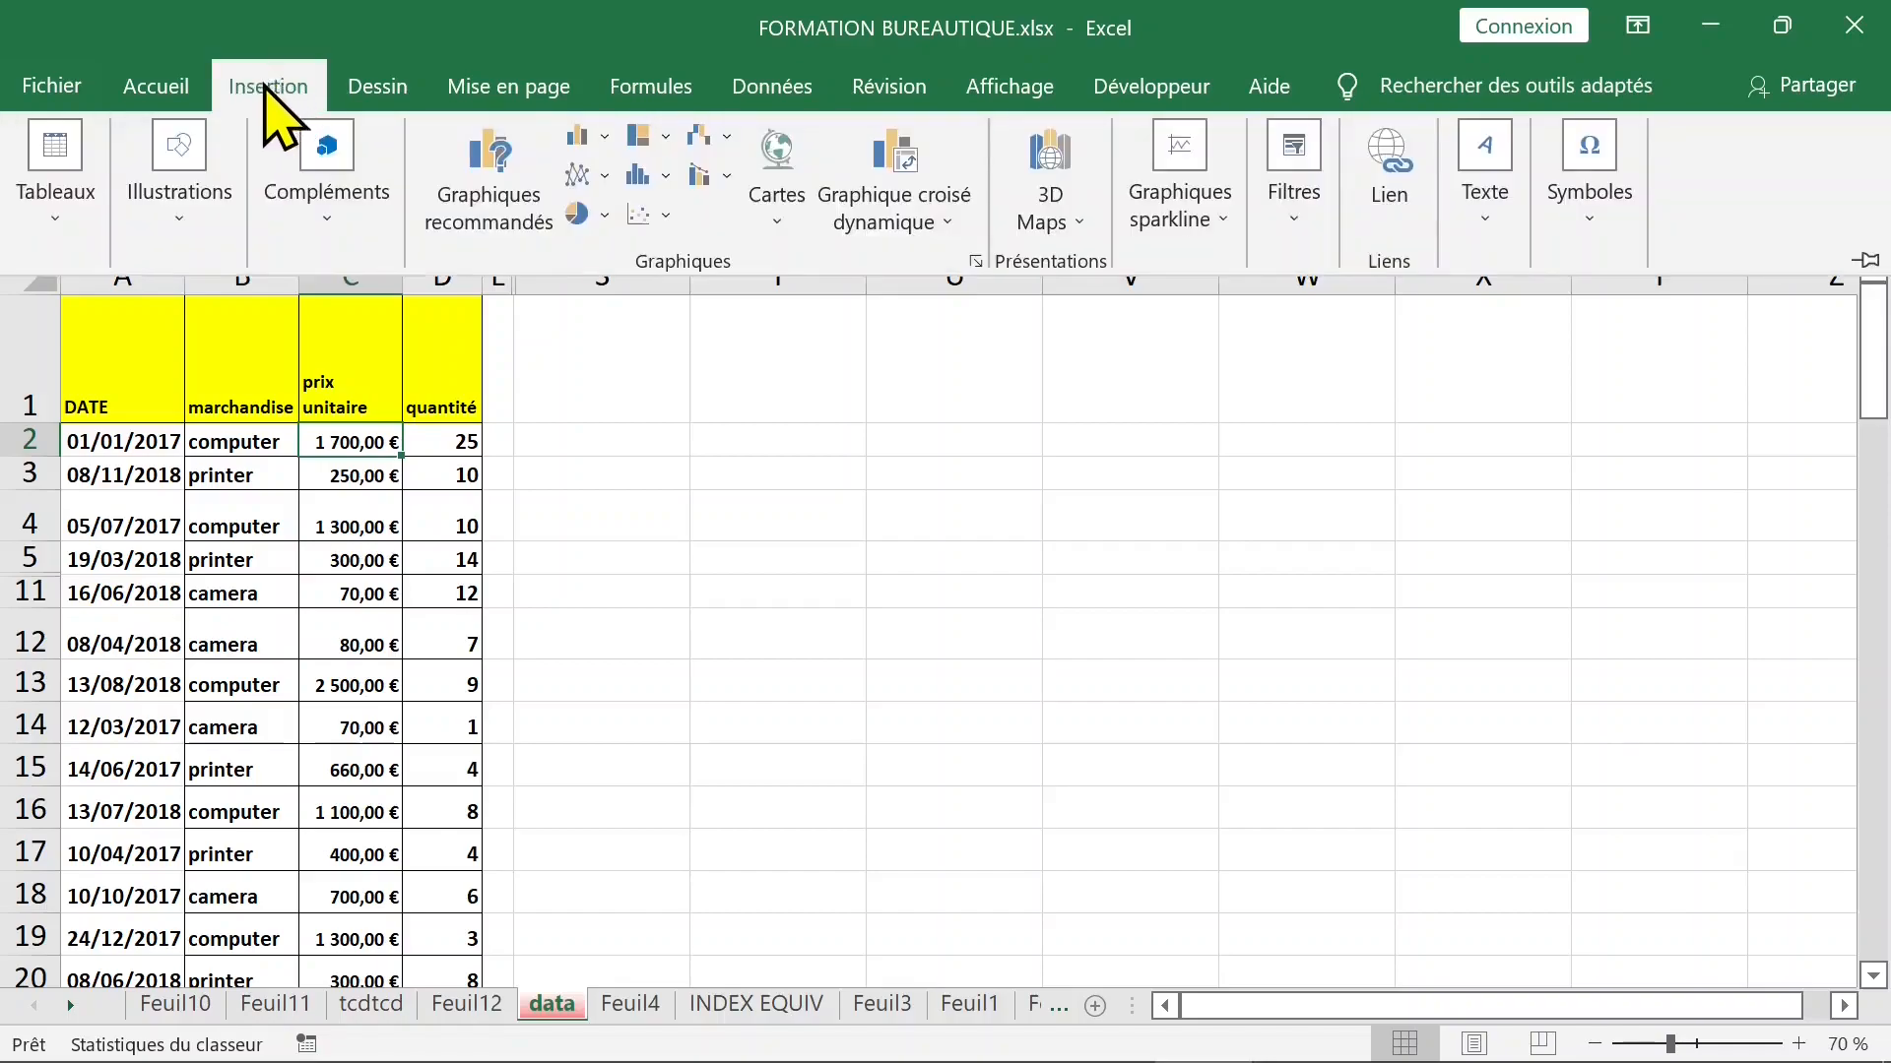
left_click(67, 217)
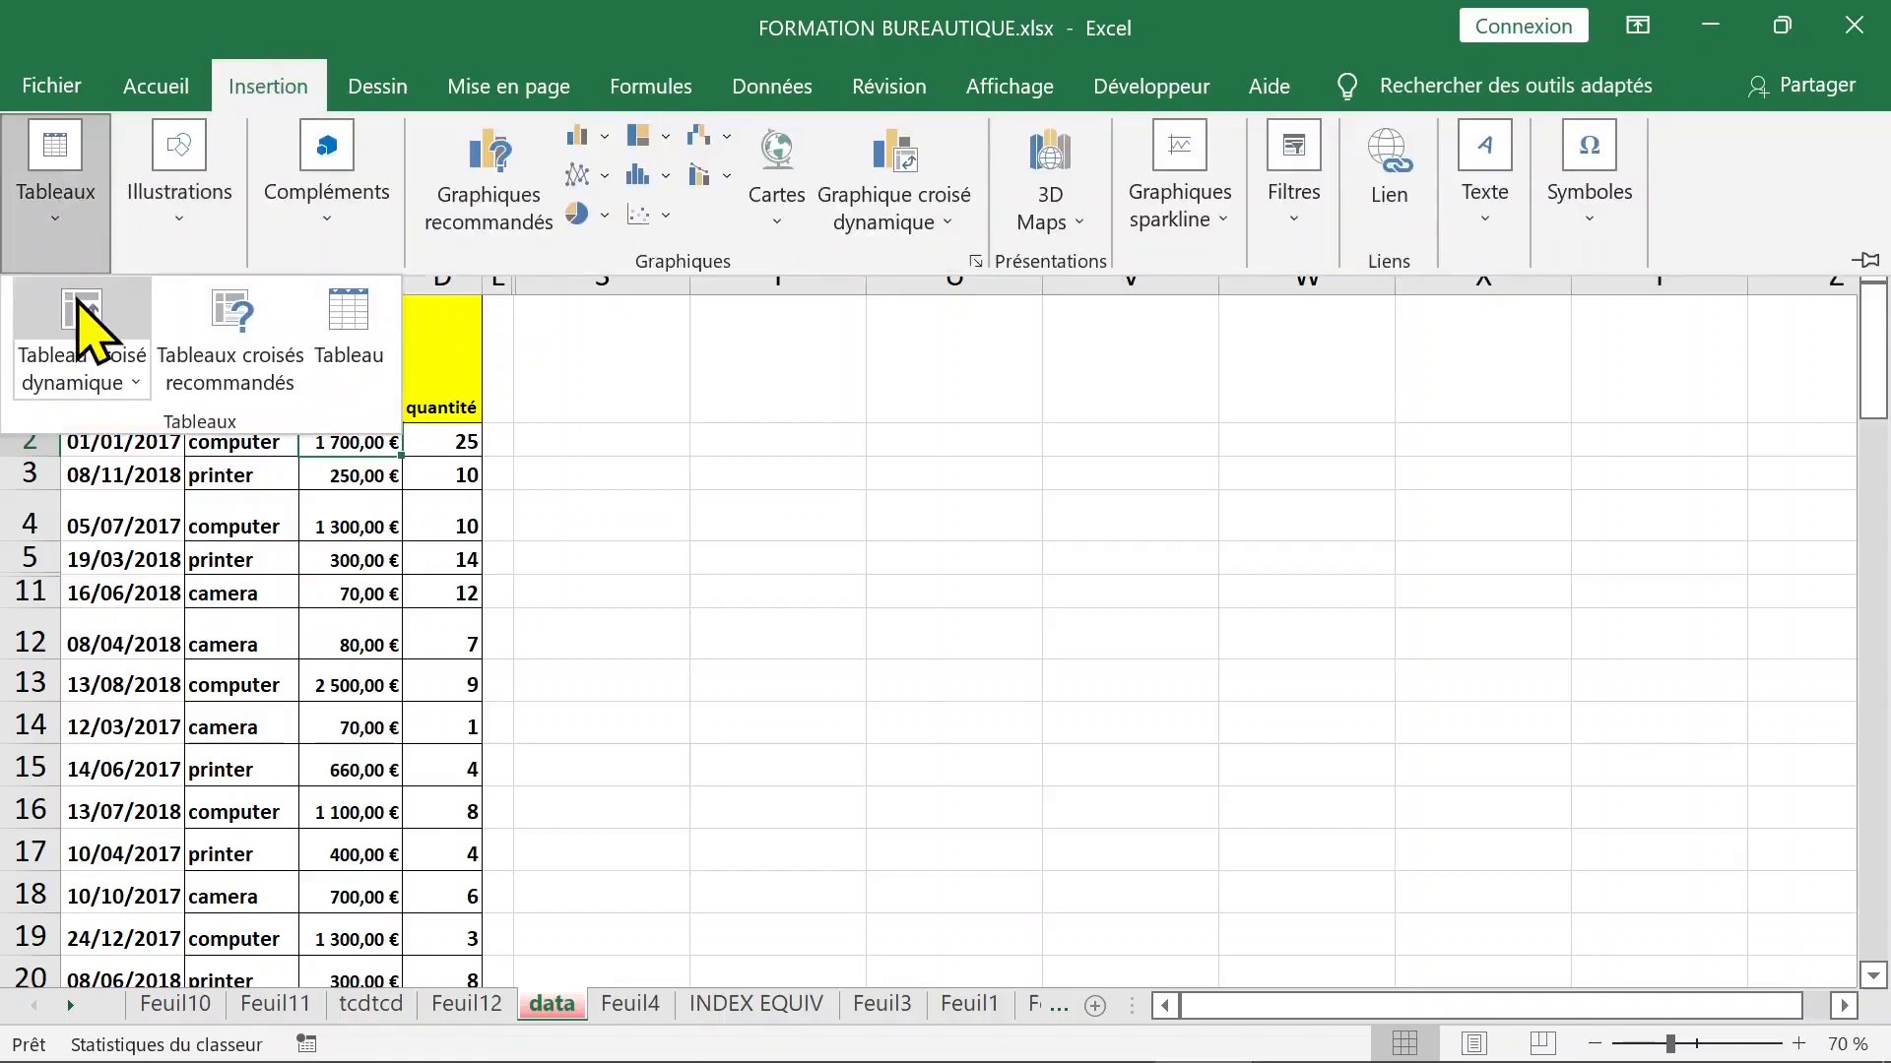
left_click(84, 328)
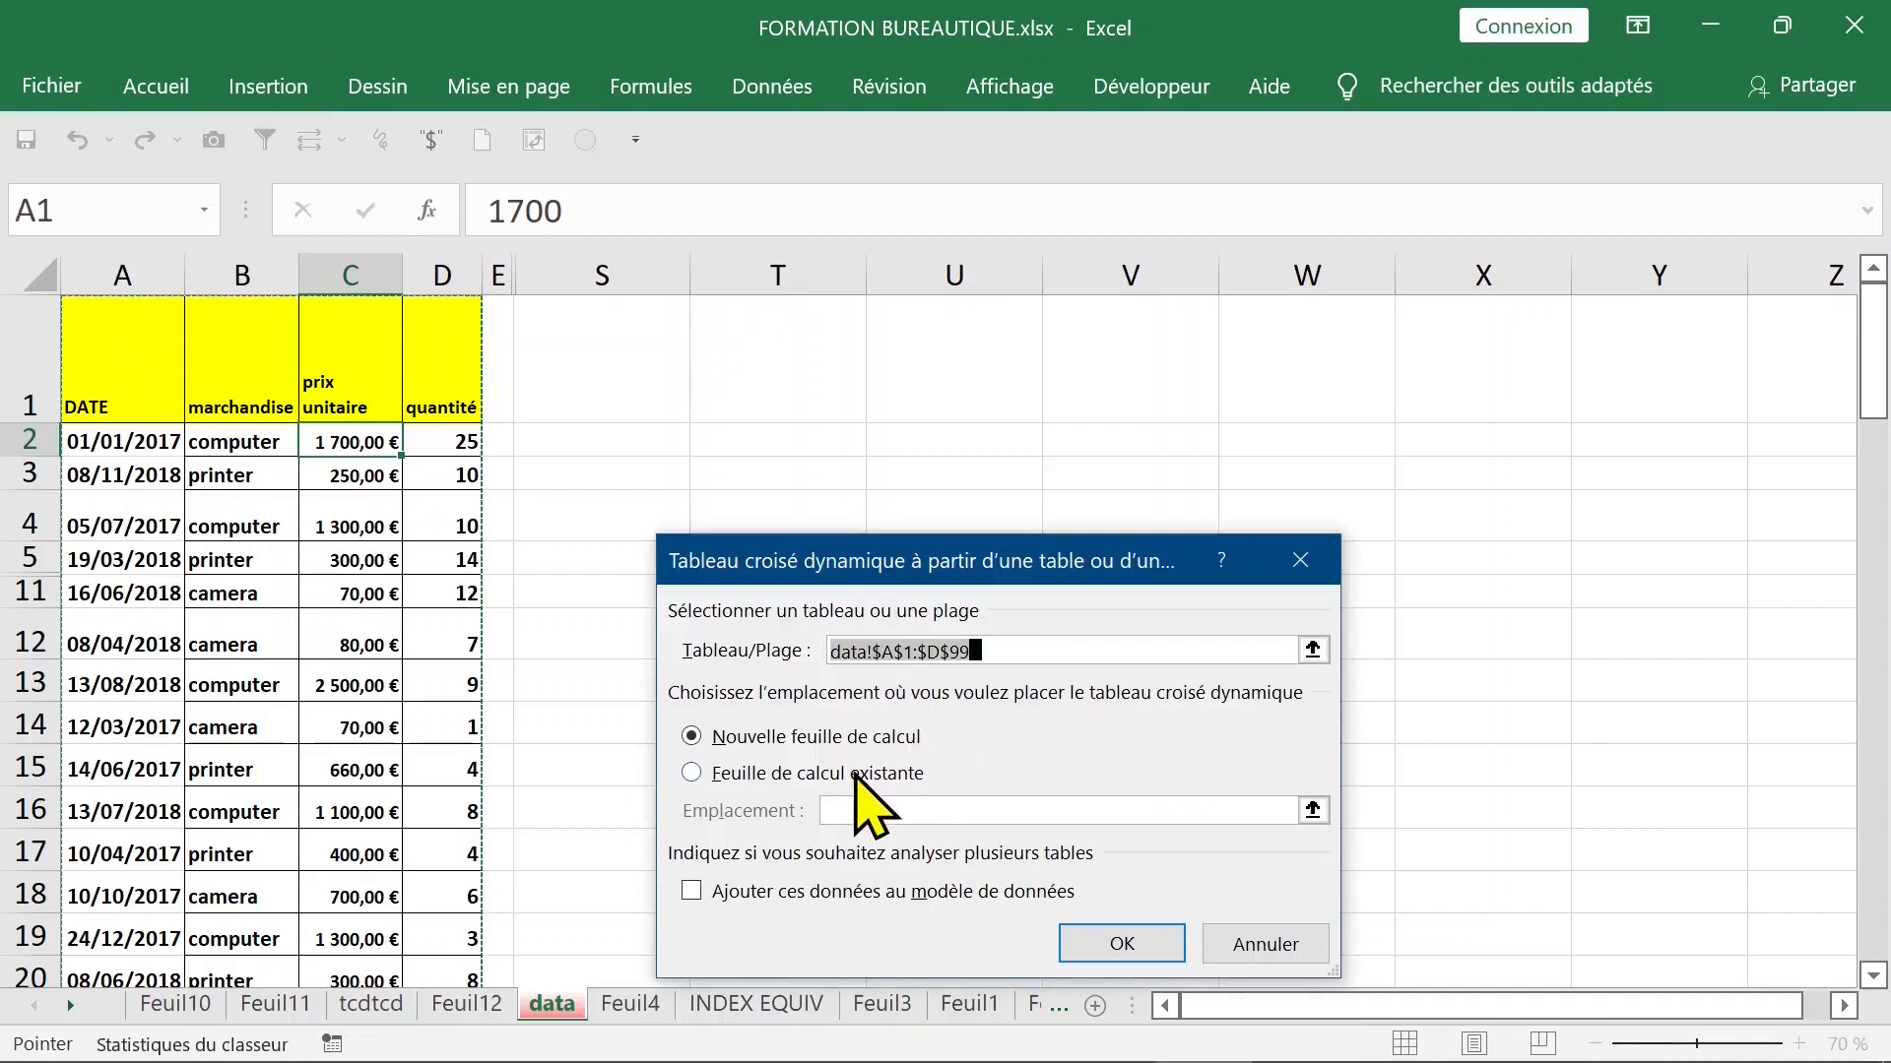
left_click(1123, 948)
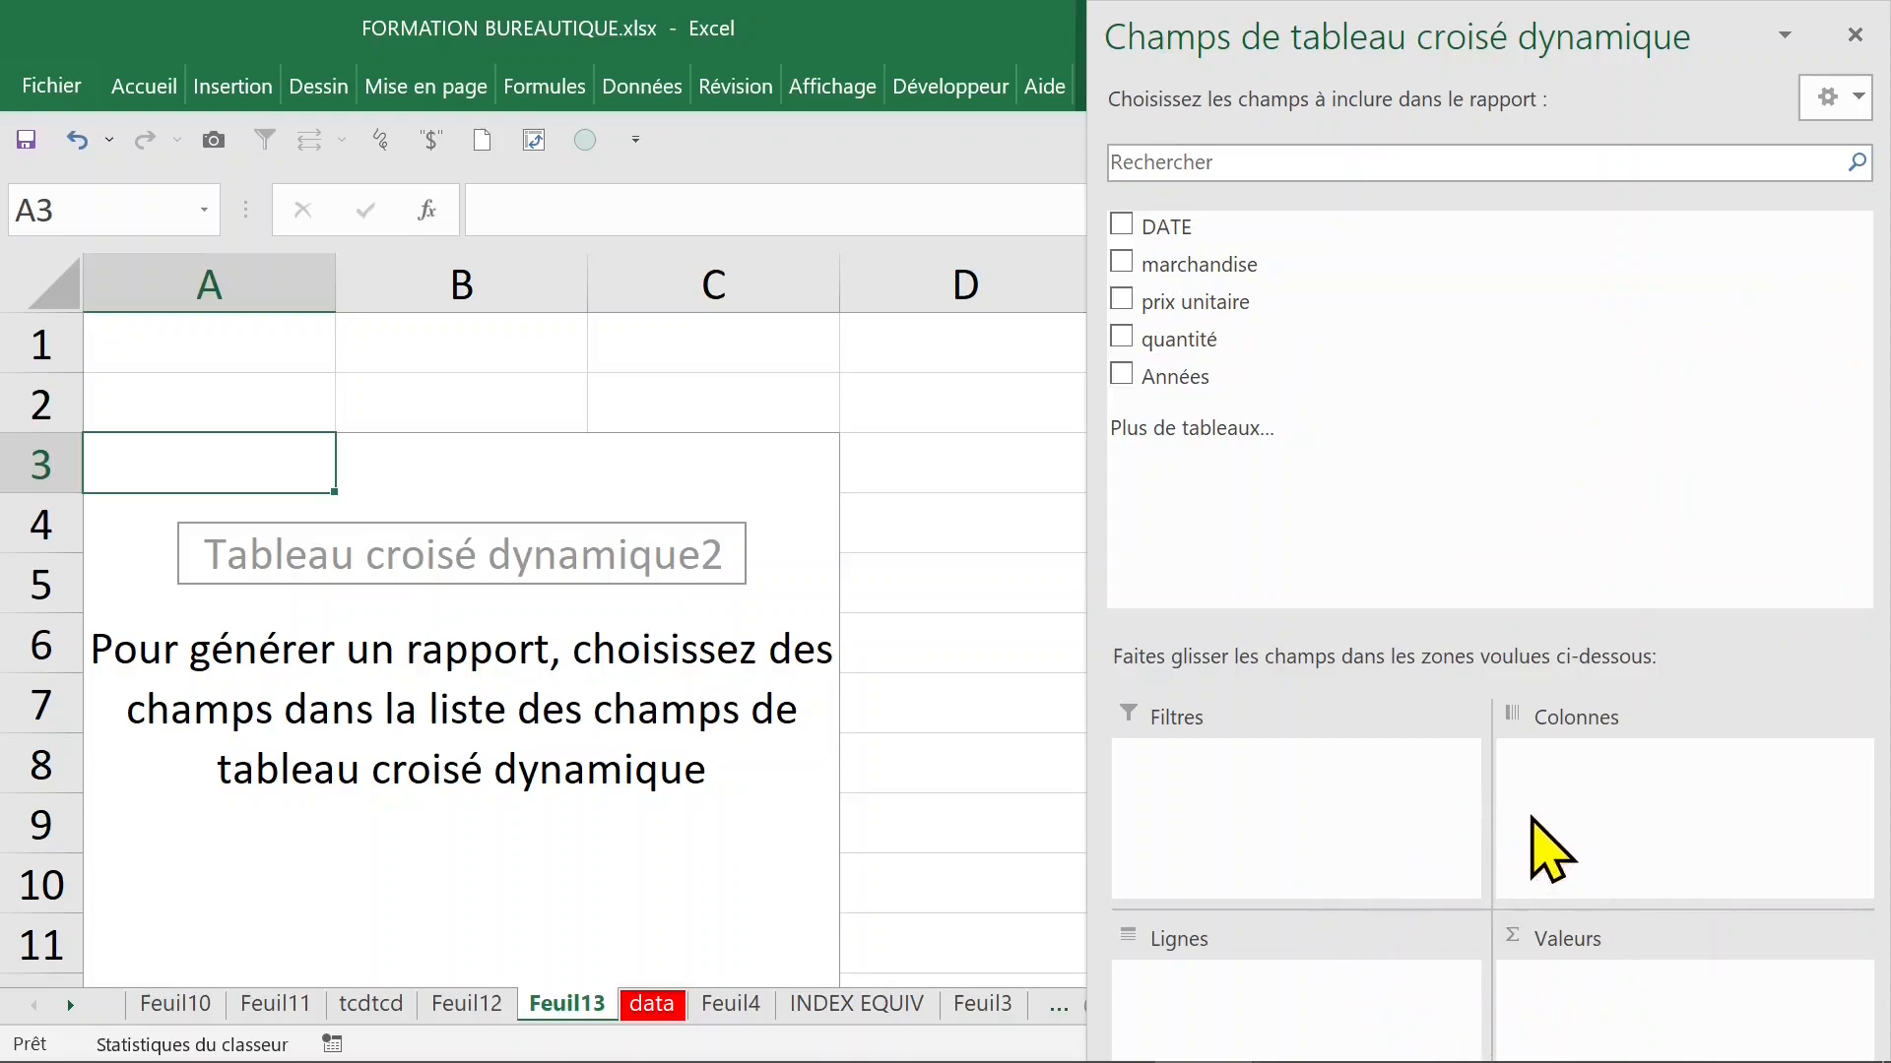
- Arrange the pivot field list with fields and areas side by side, and place the DATE field in the rows
left_click(1858, 97)
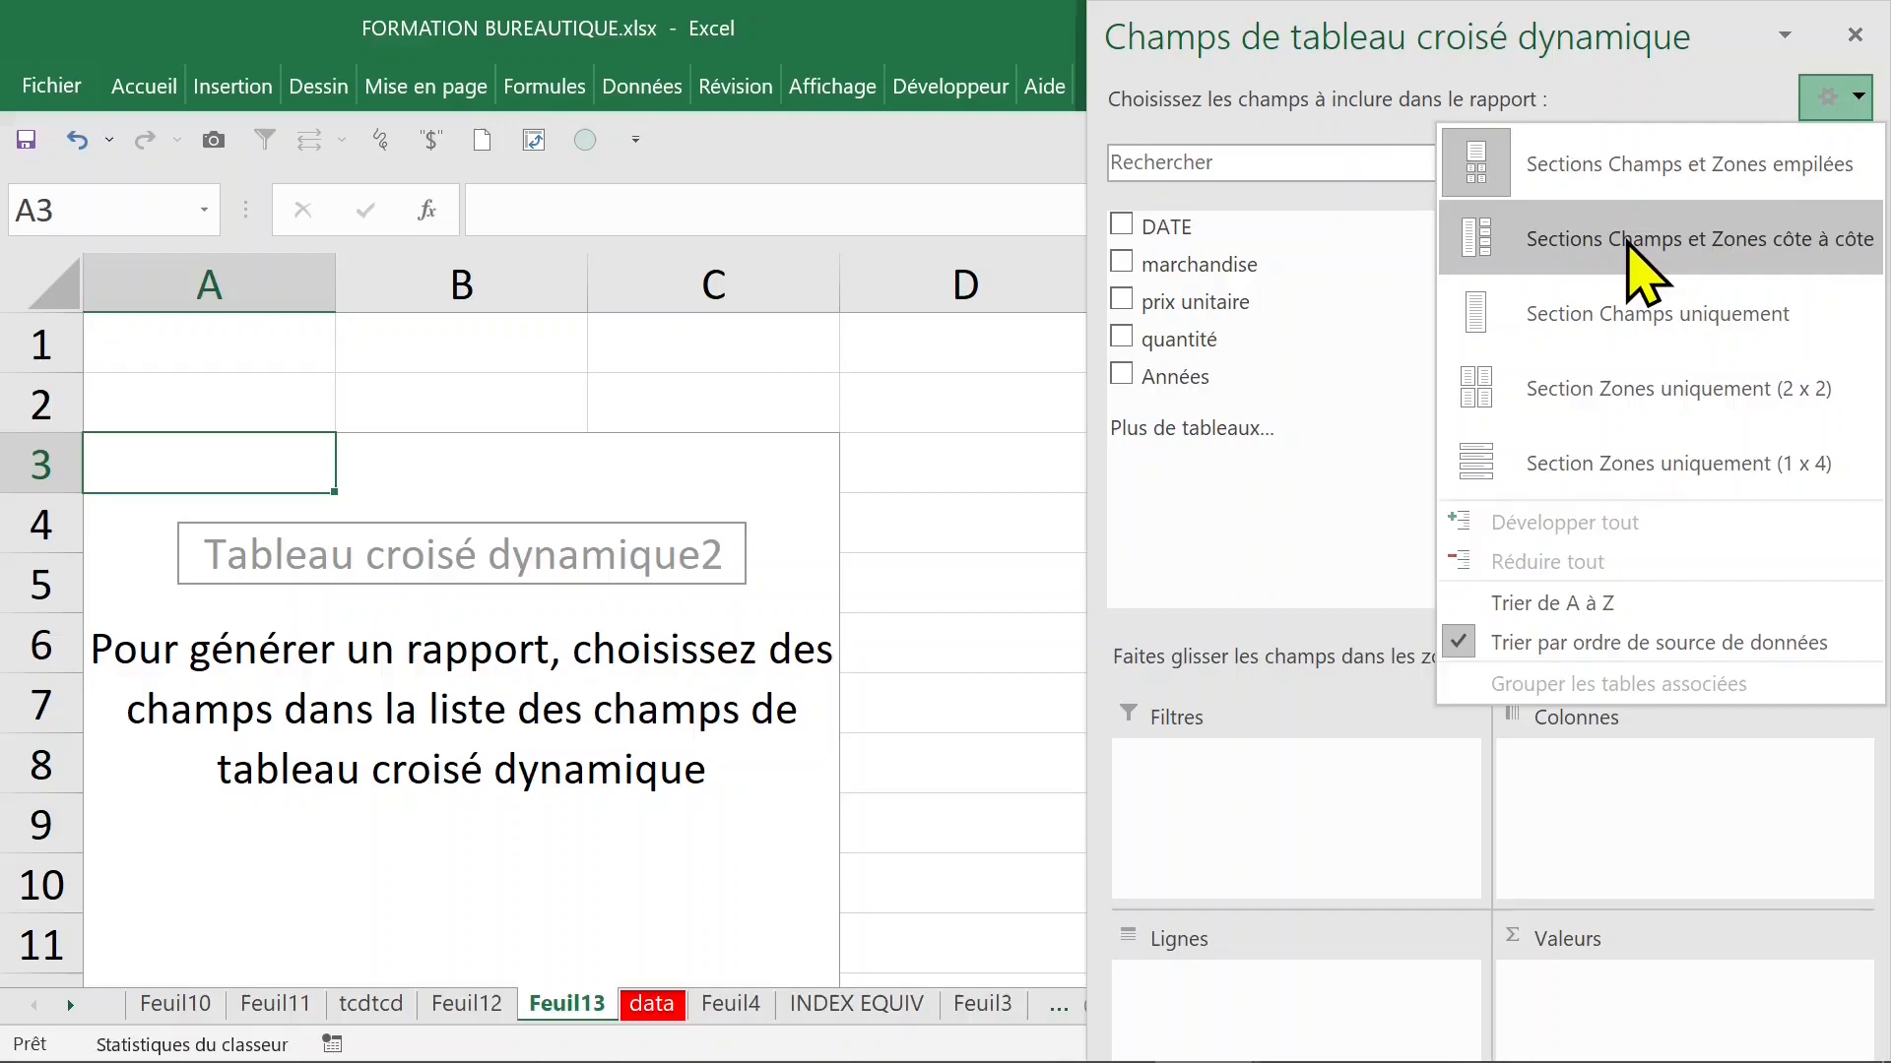
left_click(1644, 271)
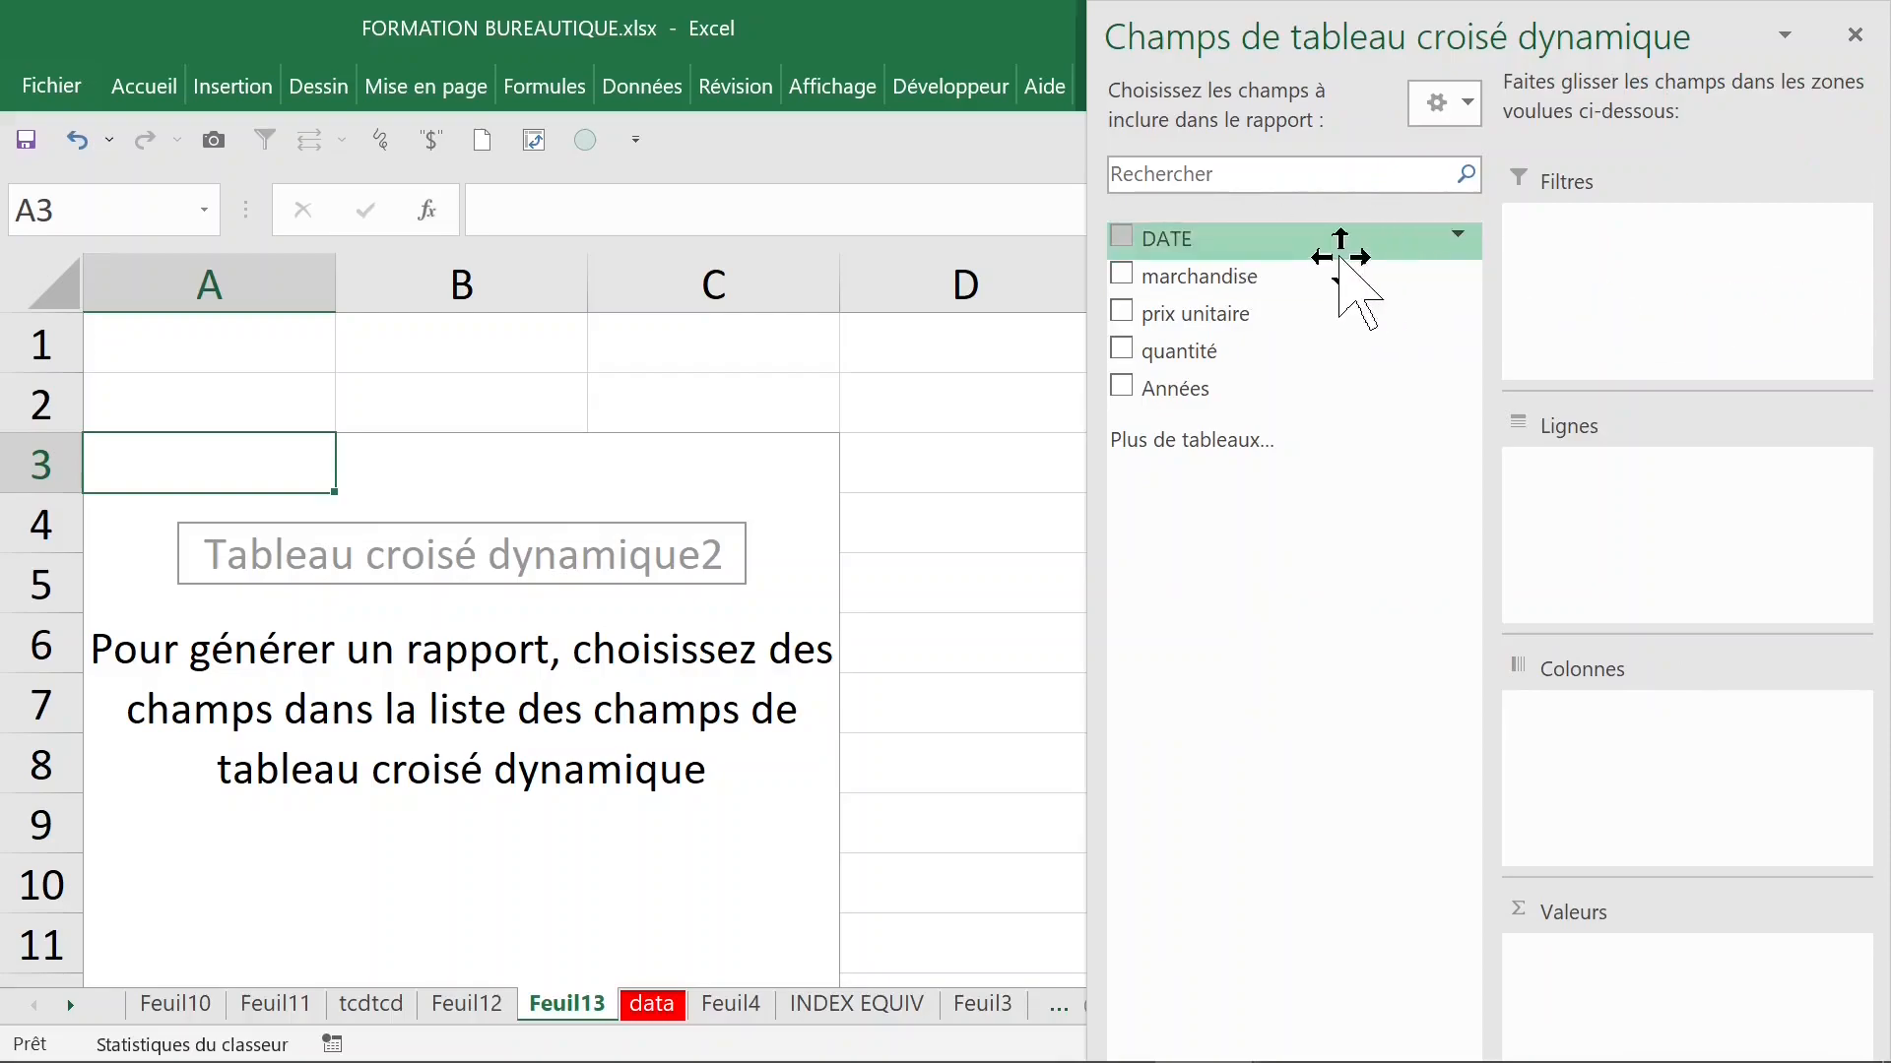
left_click_drag(1249, 246, 1585, 472)
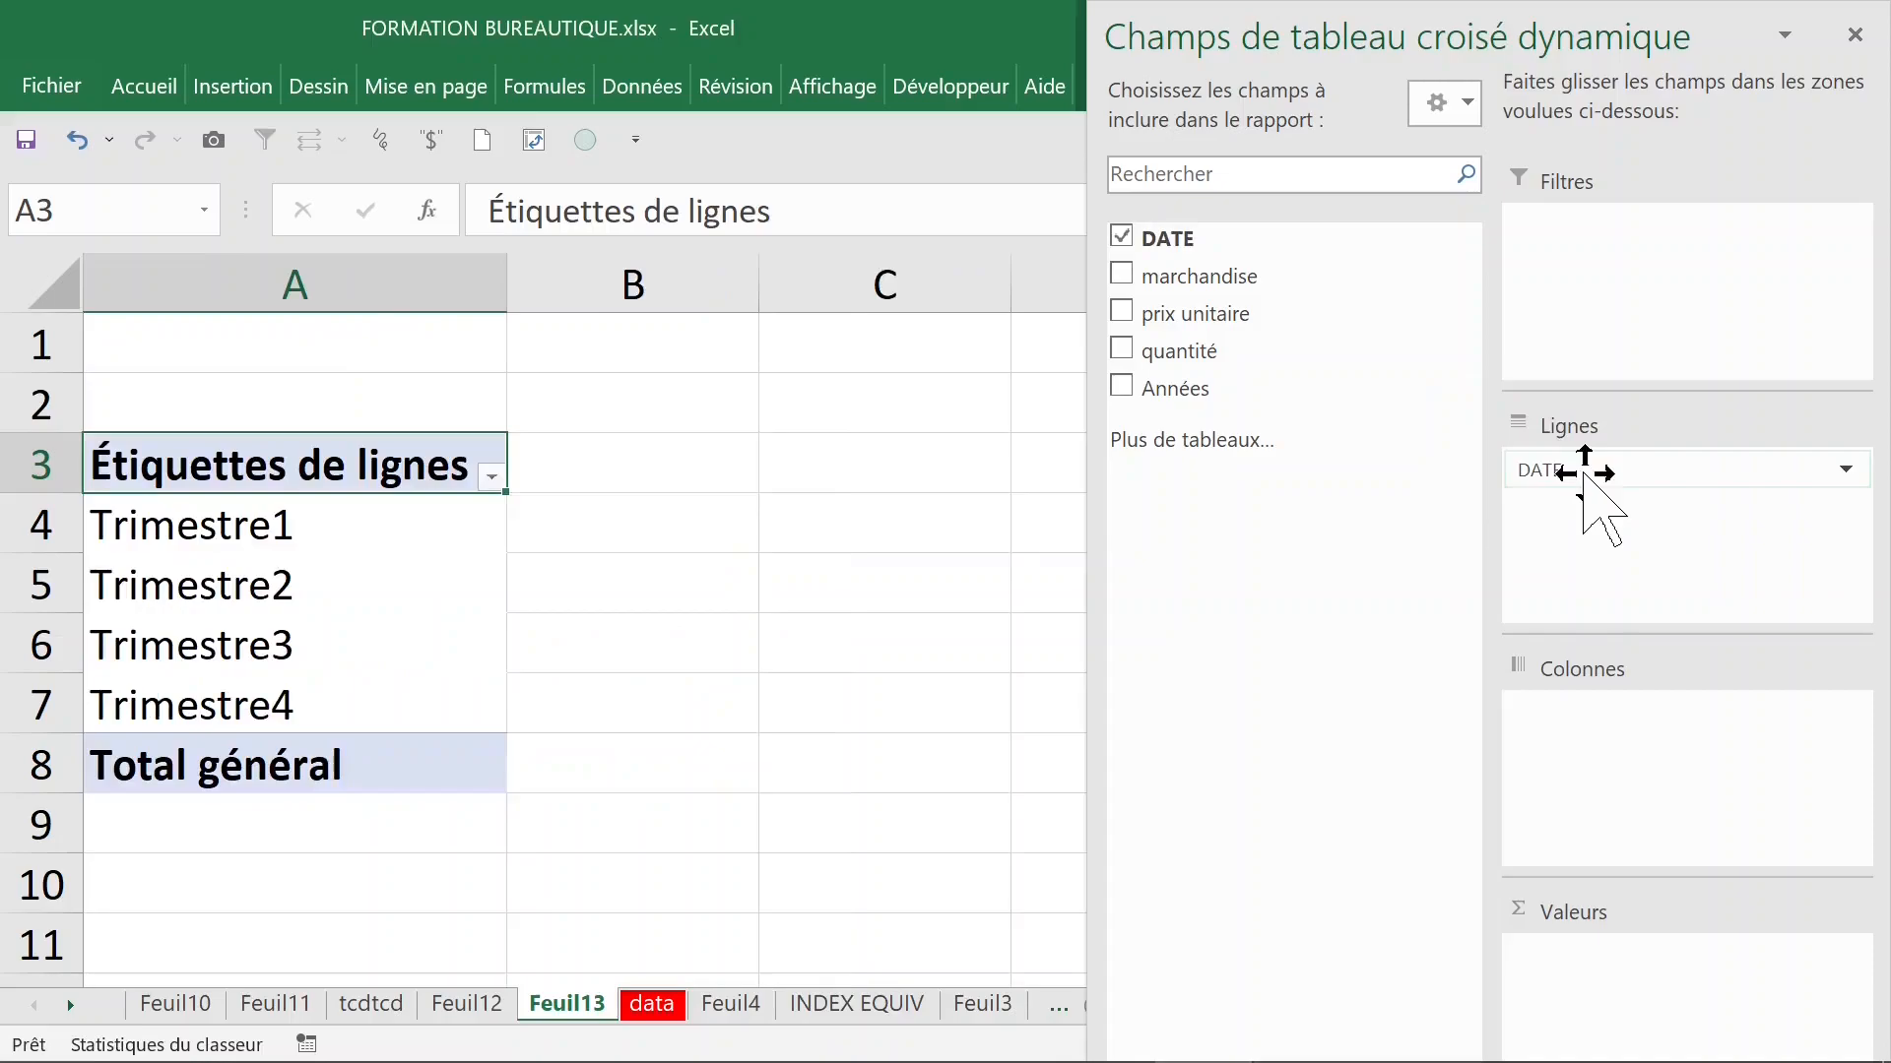
- Ungroup the quarterly DATE row labels into individual dates
left_click(289, 534)
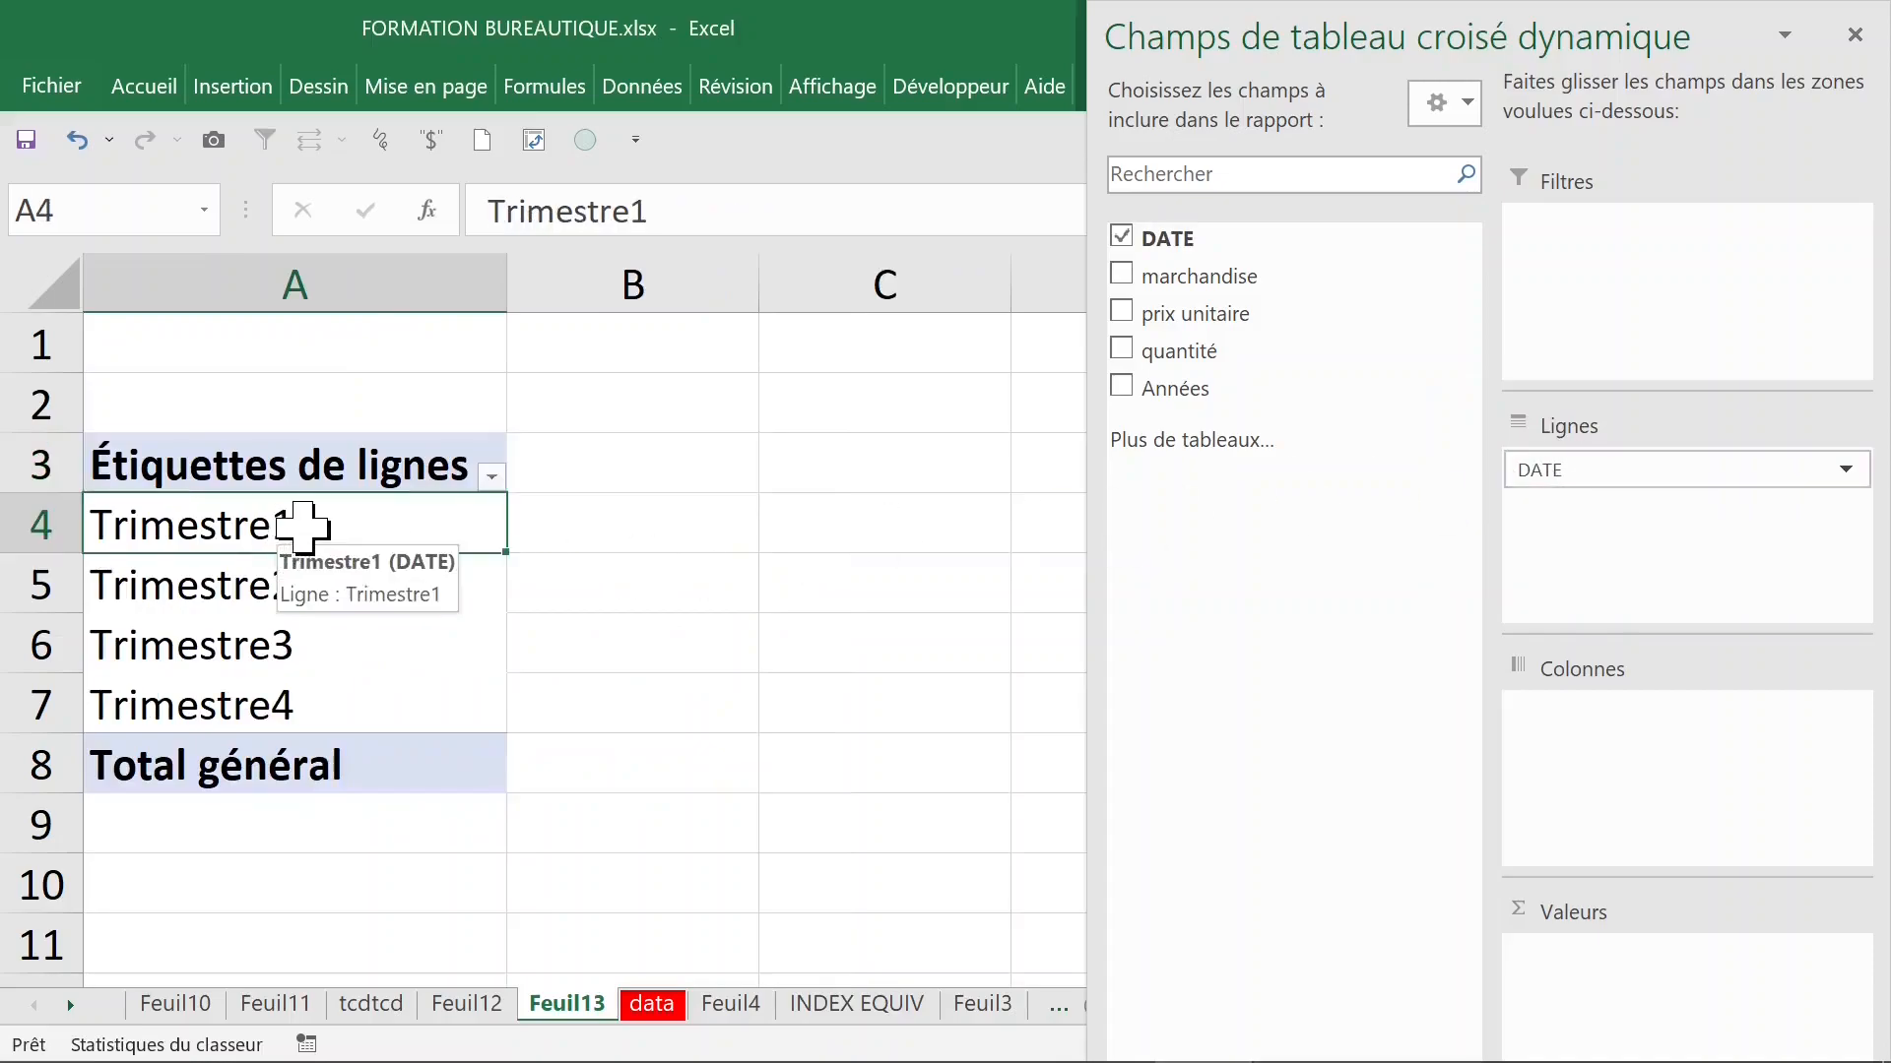
right_click(288, 534)
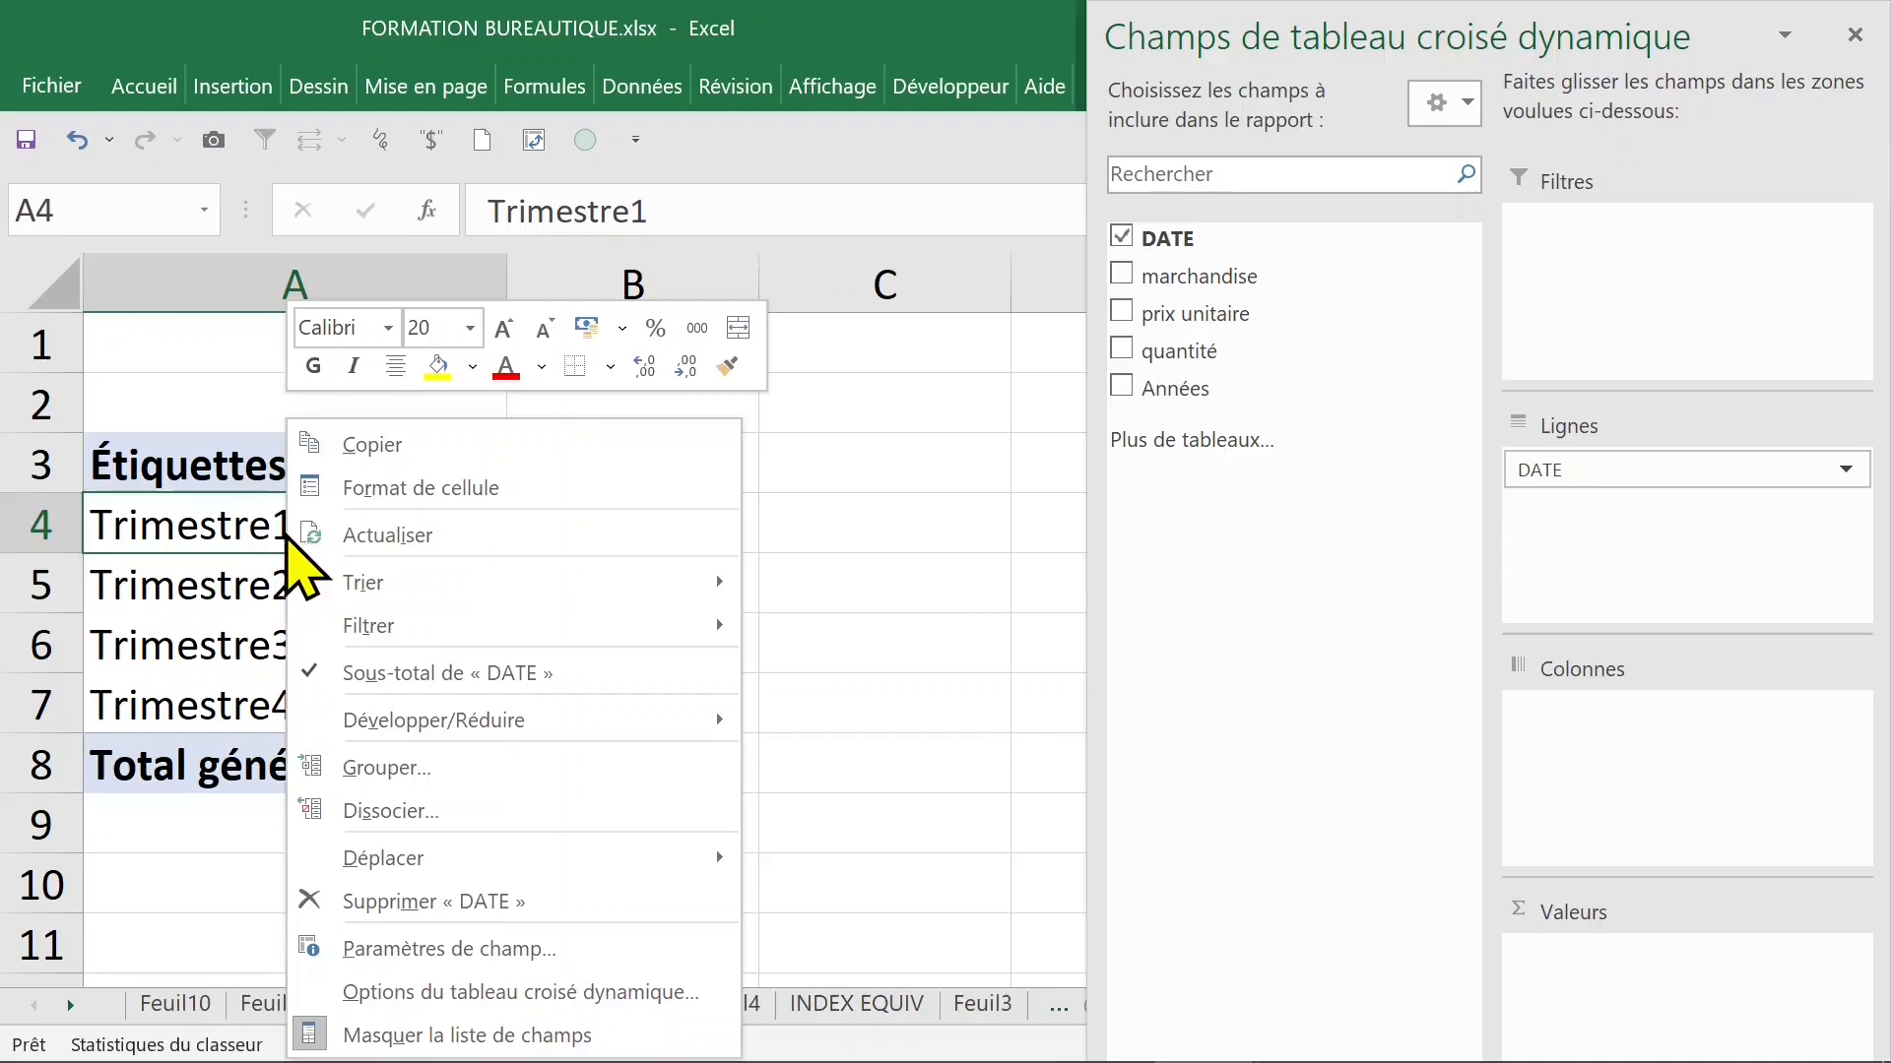
left_click(291, 810)
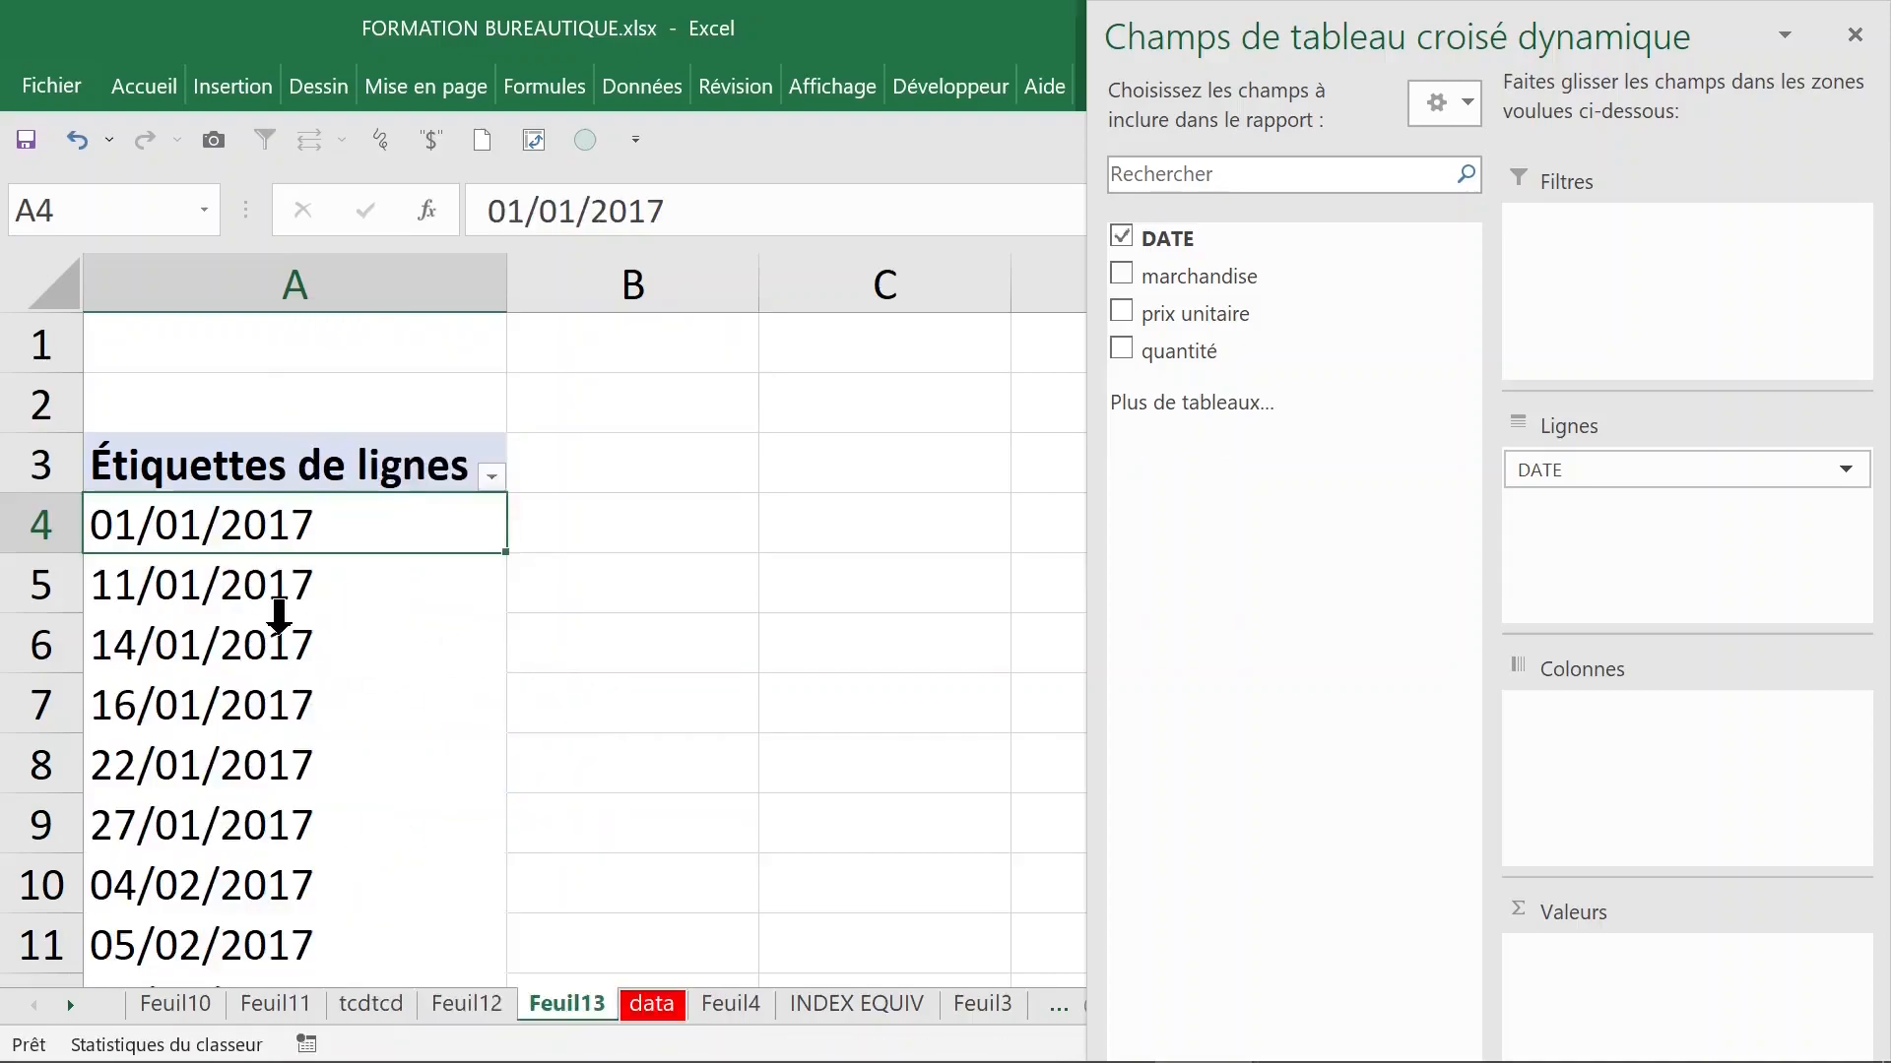
left_click(279, 618)
left_click(337, 591)
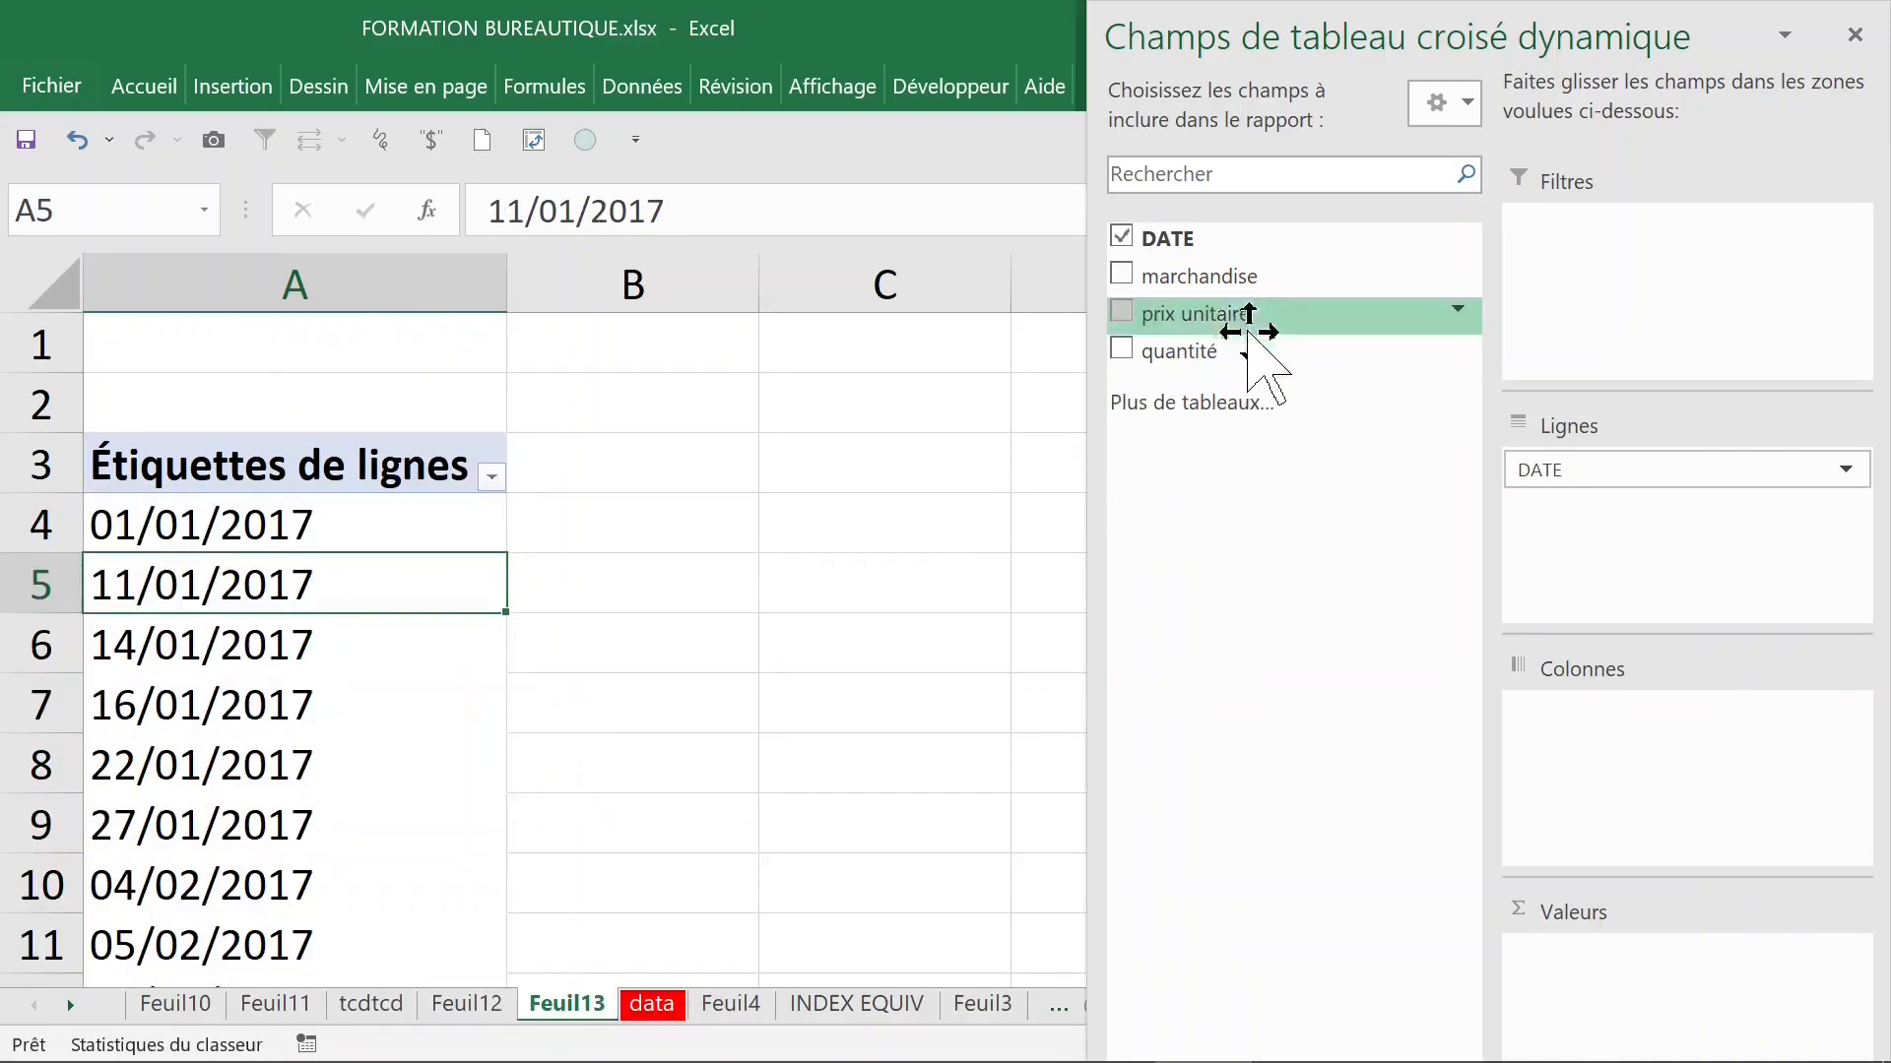
- Place marchandise in the pivot columns and quantité in the values, and close the field list
left_click_drag(1217, 285, 1591, 734)
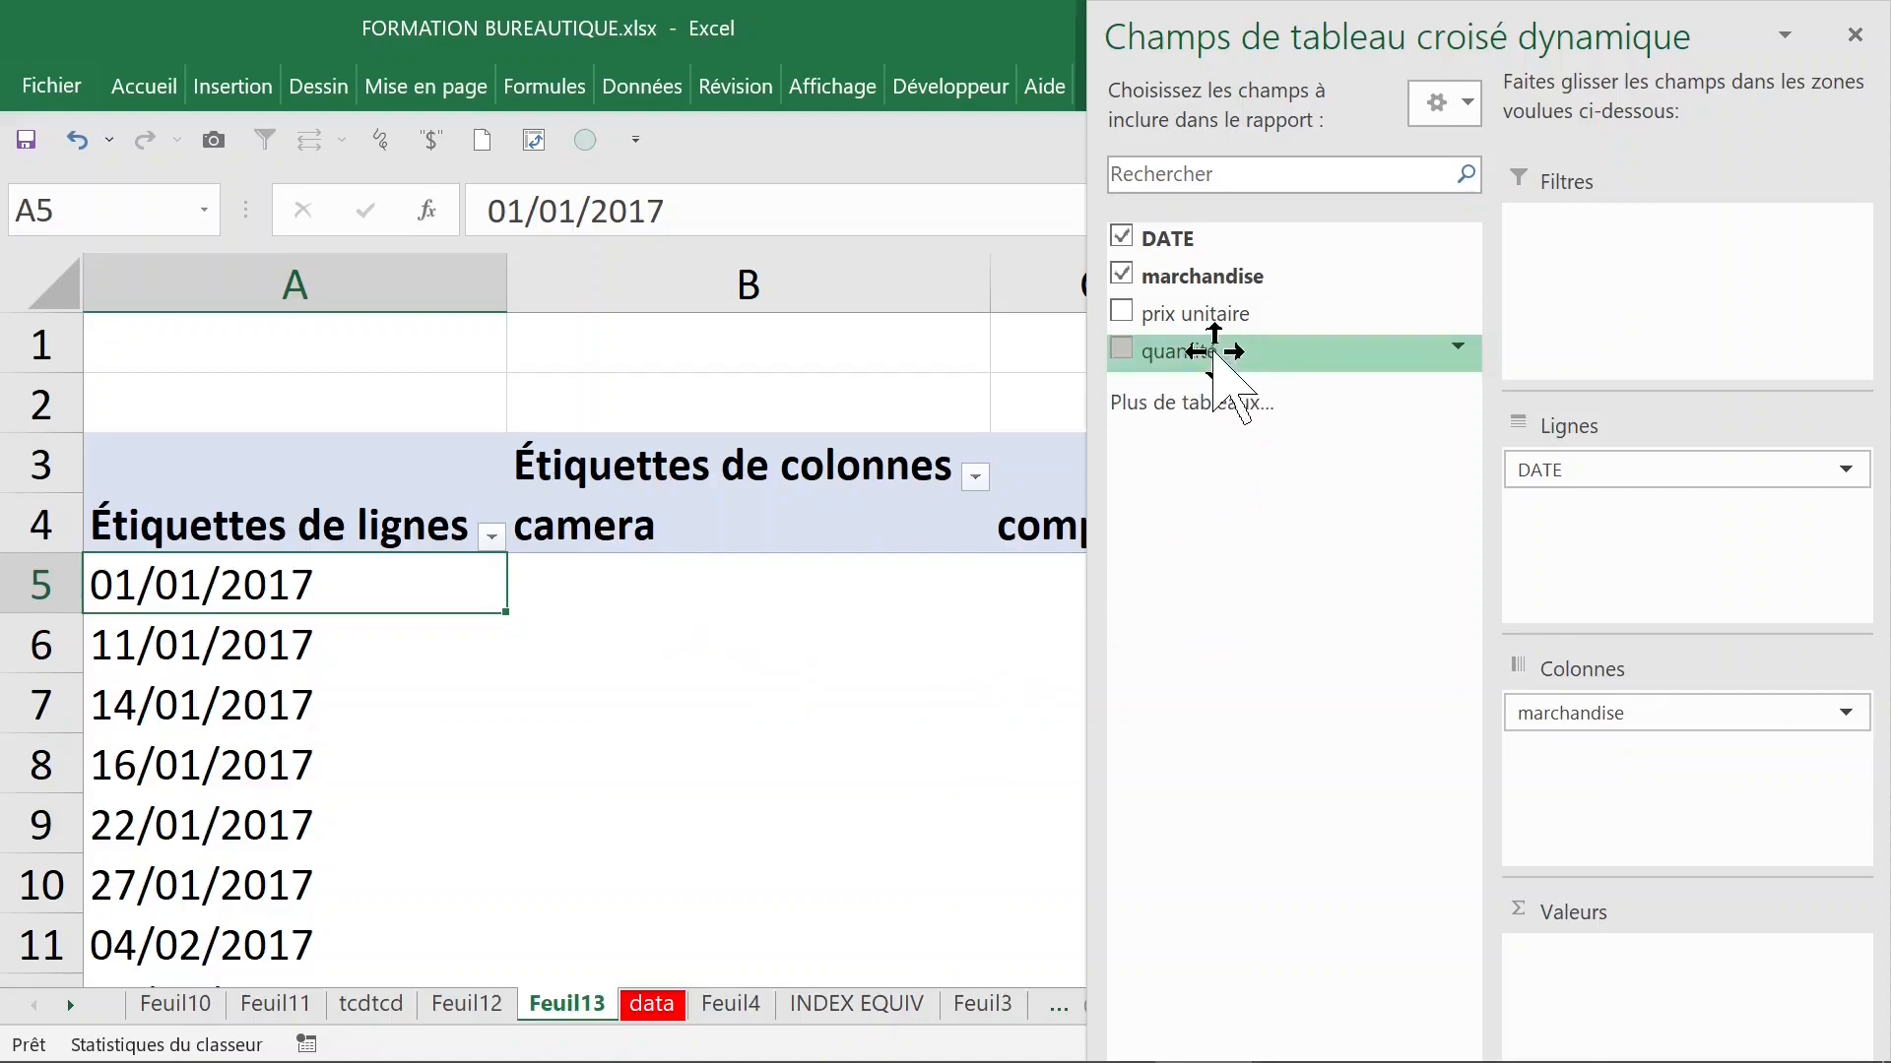
left_click_drag(1214, 351, 1582, 949)
left_click(726, 718)
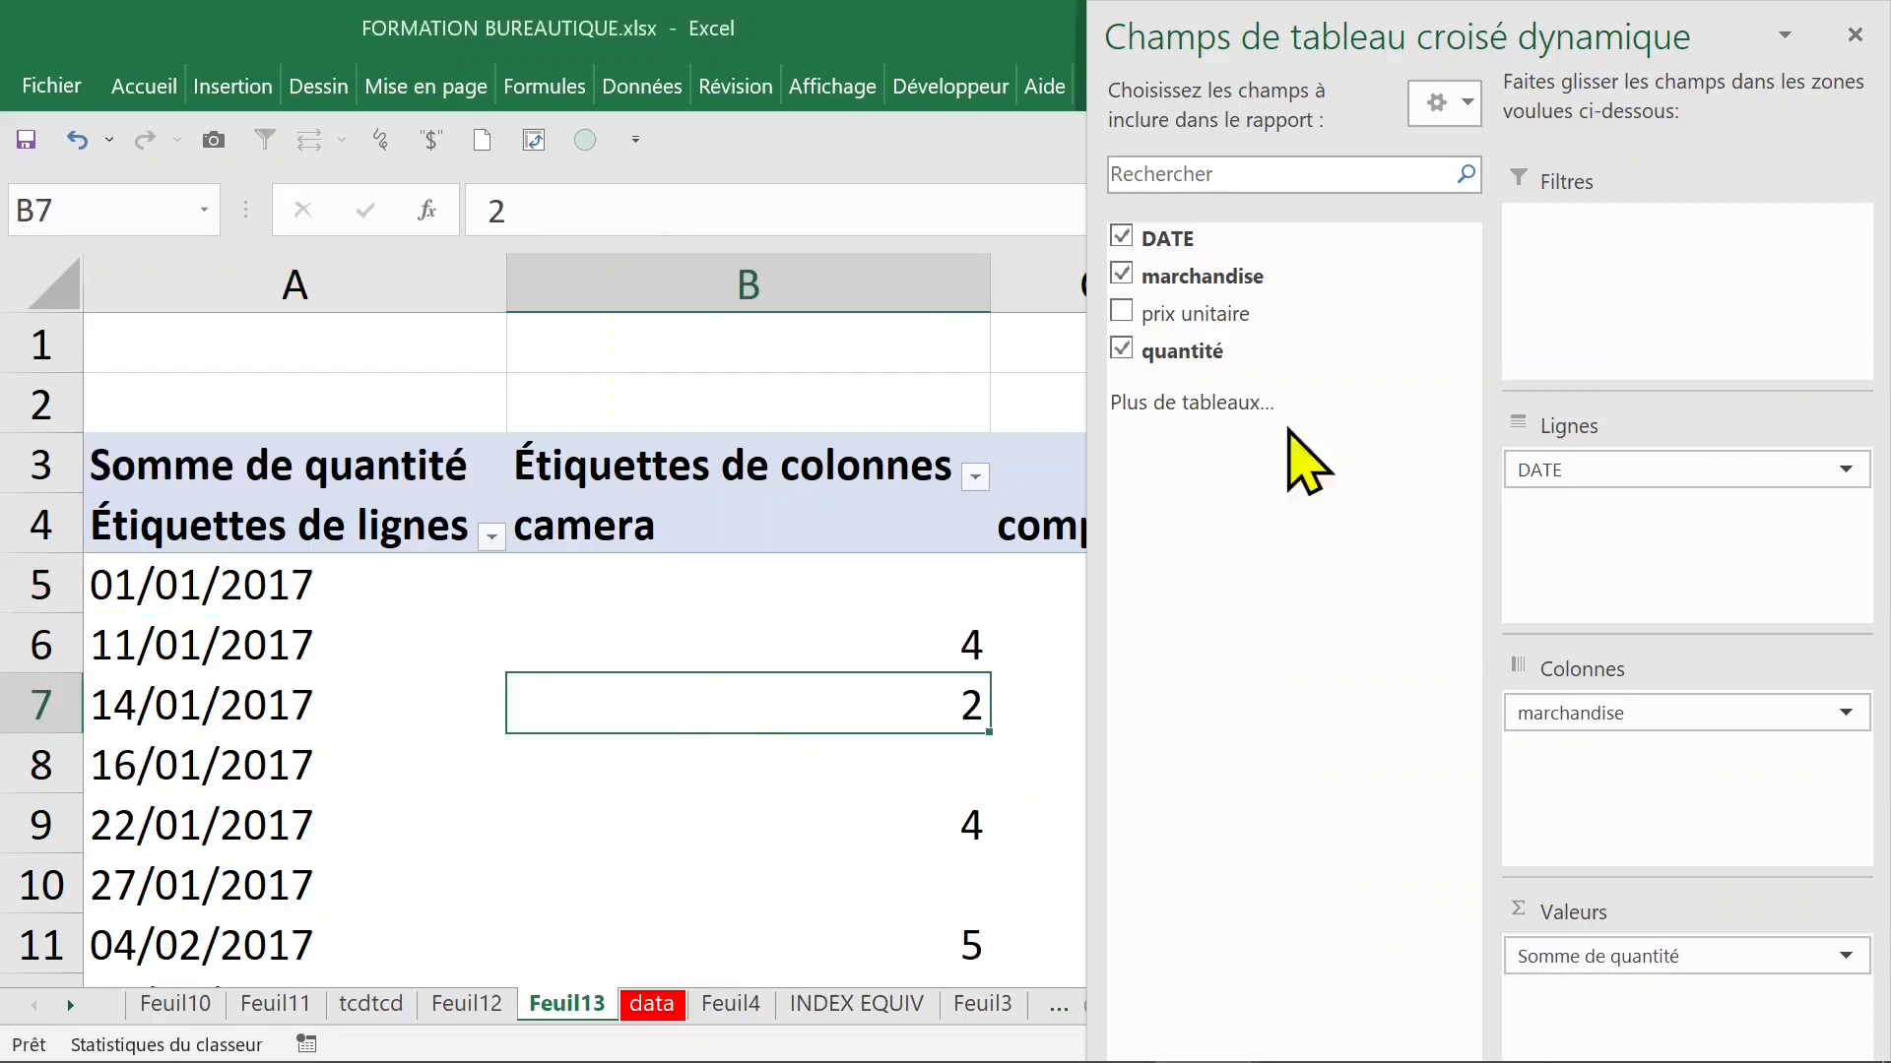
left_click(1854, 35)
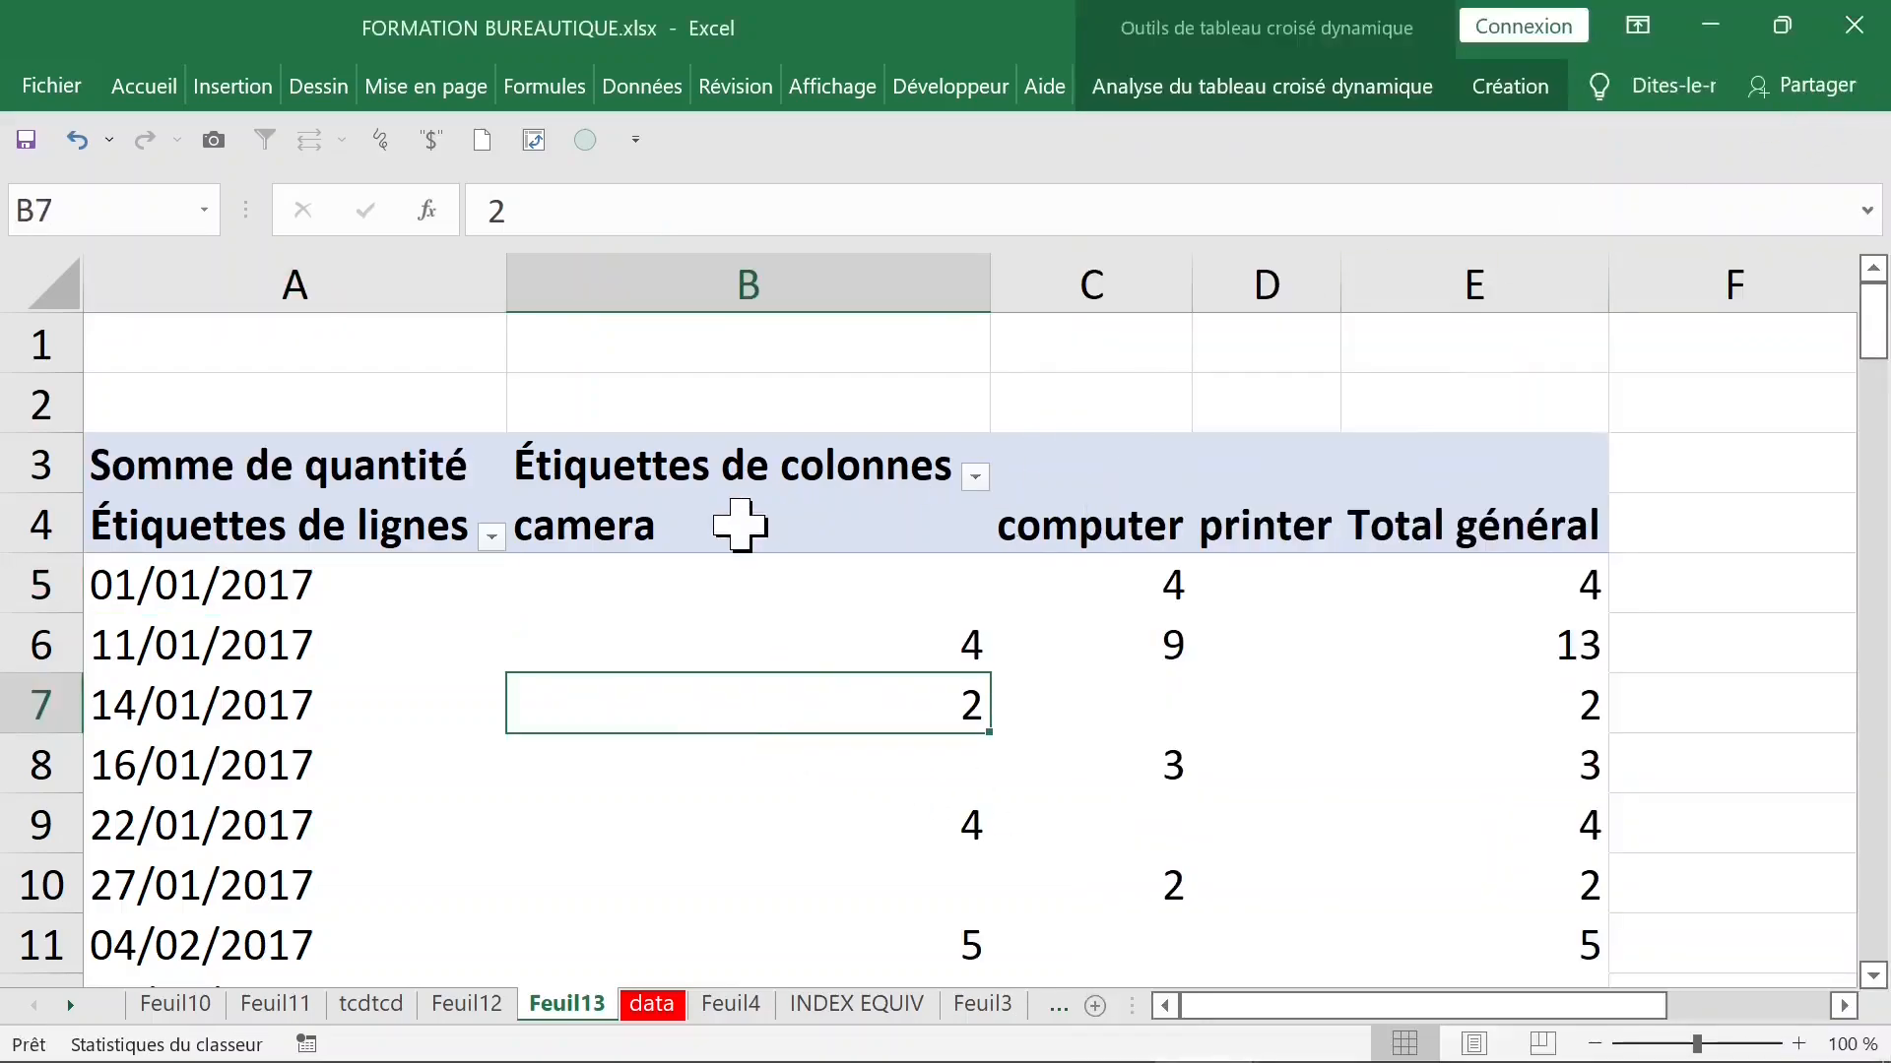
- Examine the quantities per date and merchandise in the pivot table, down to the grand total row
left_click(729, 591)
left_click(236, 602)
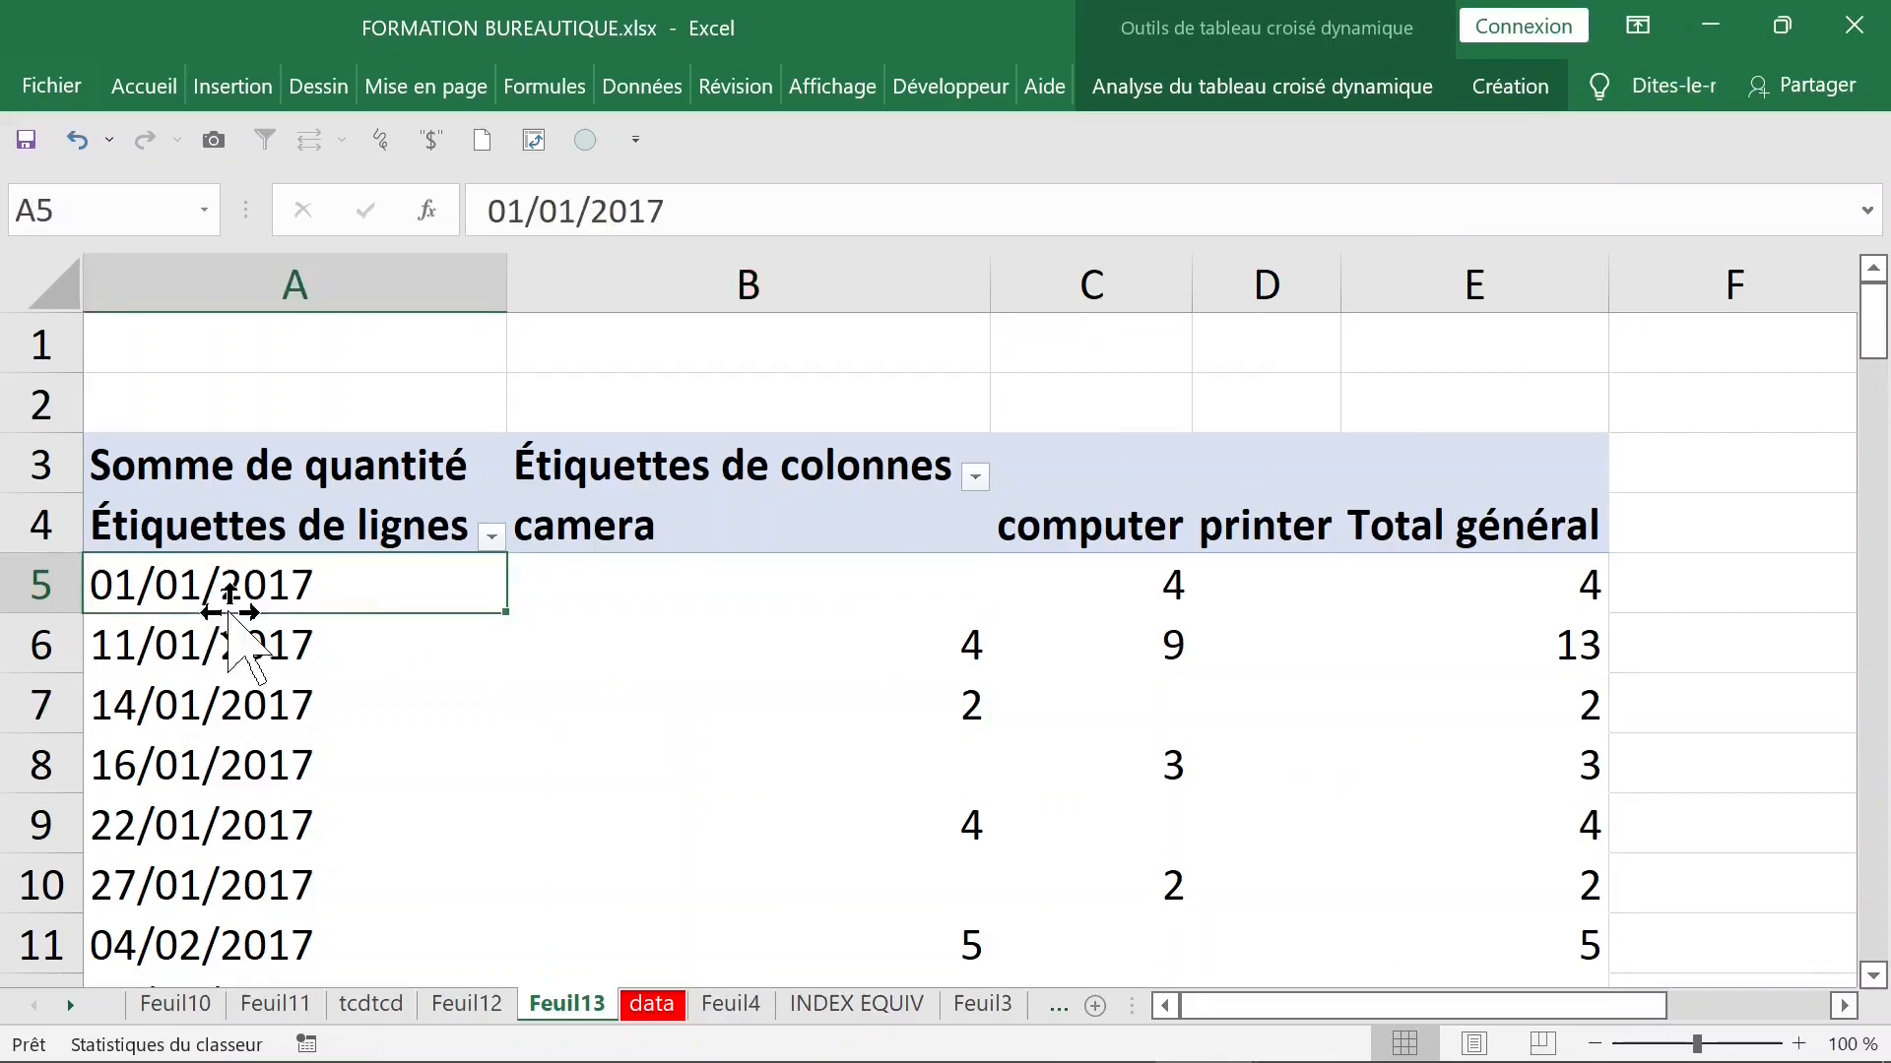
left_click(736, 605)
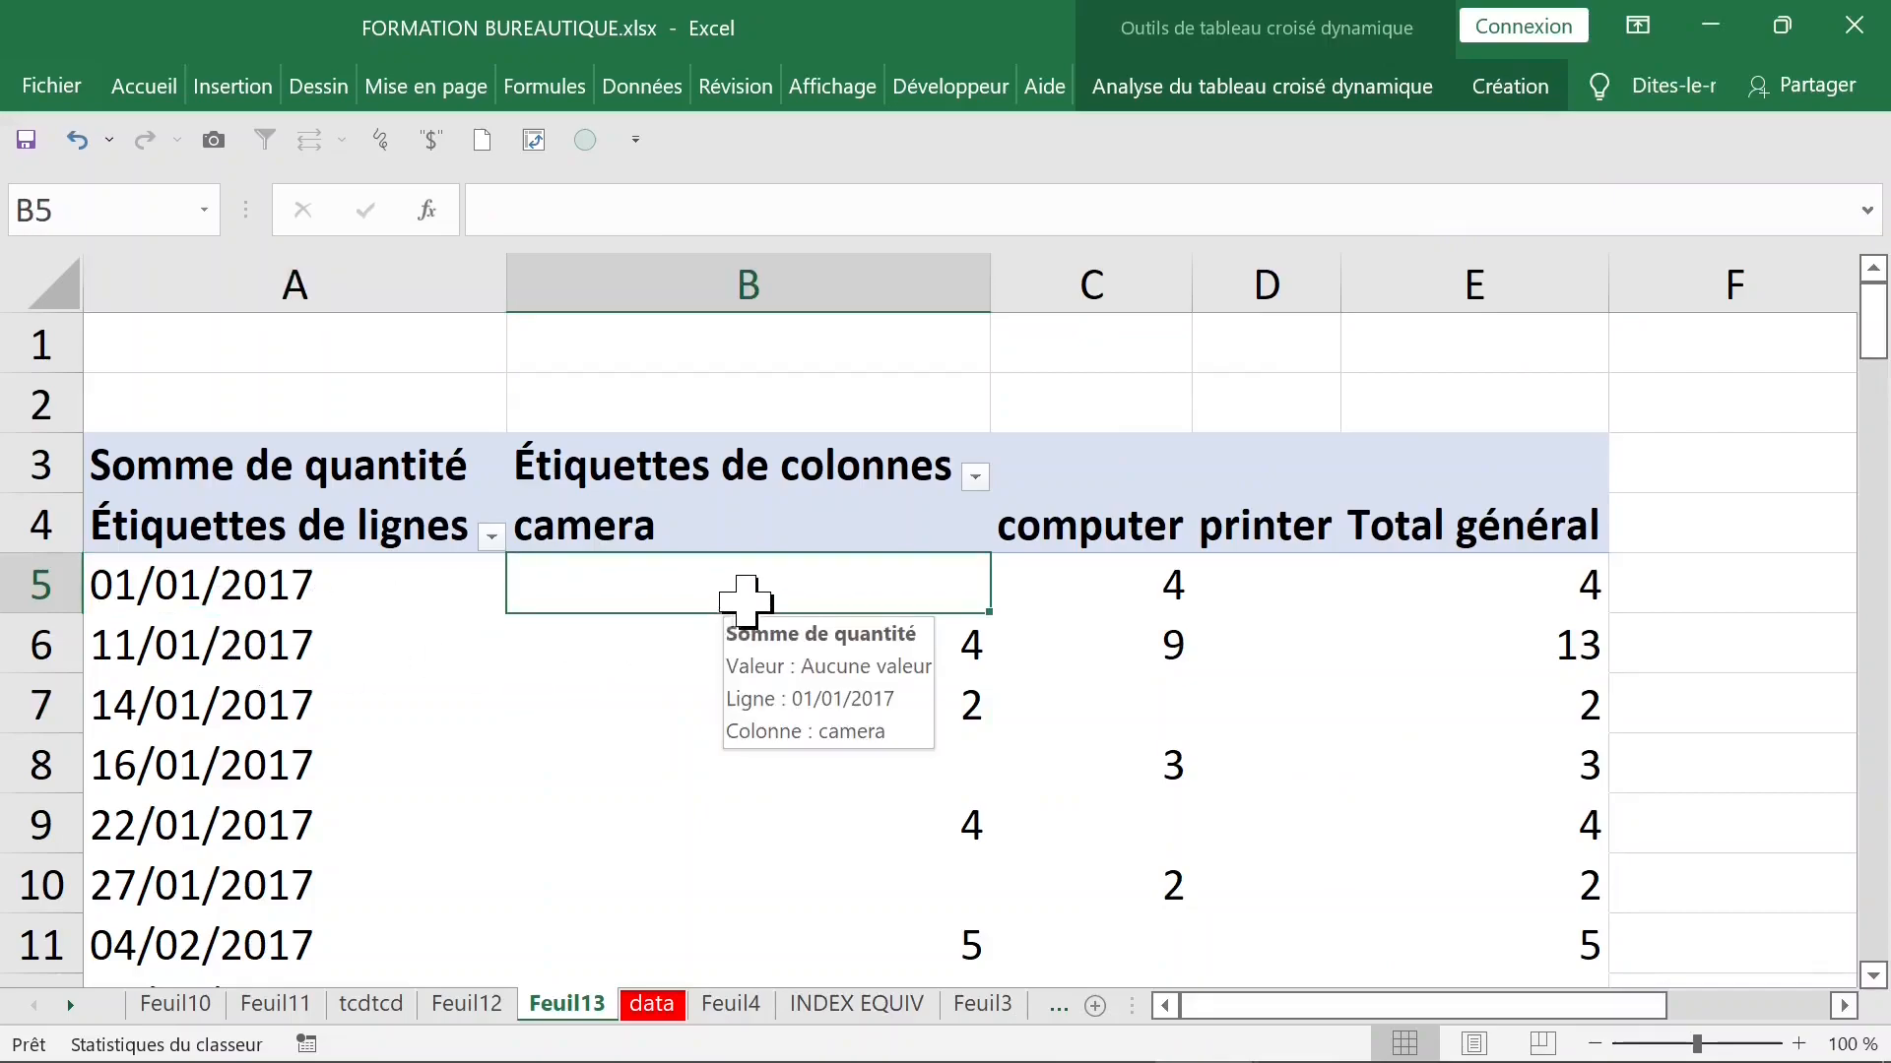
left_click(1089, 579)
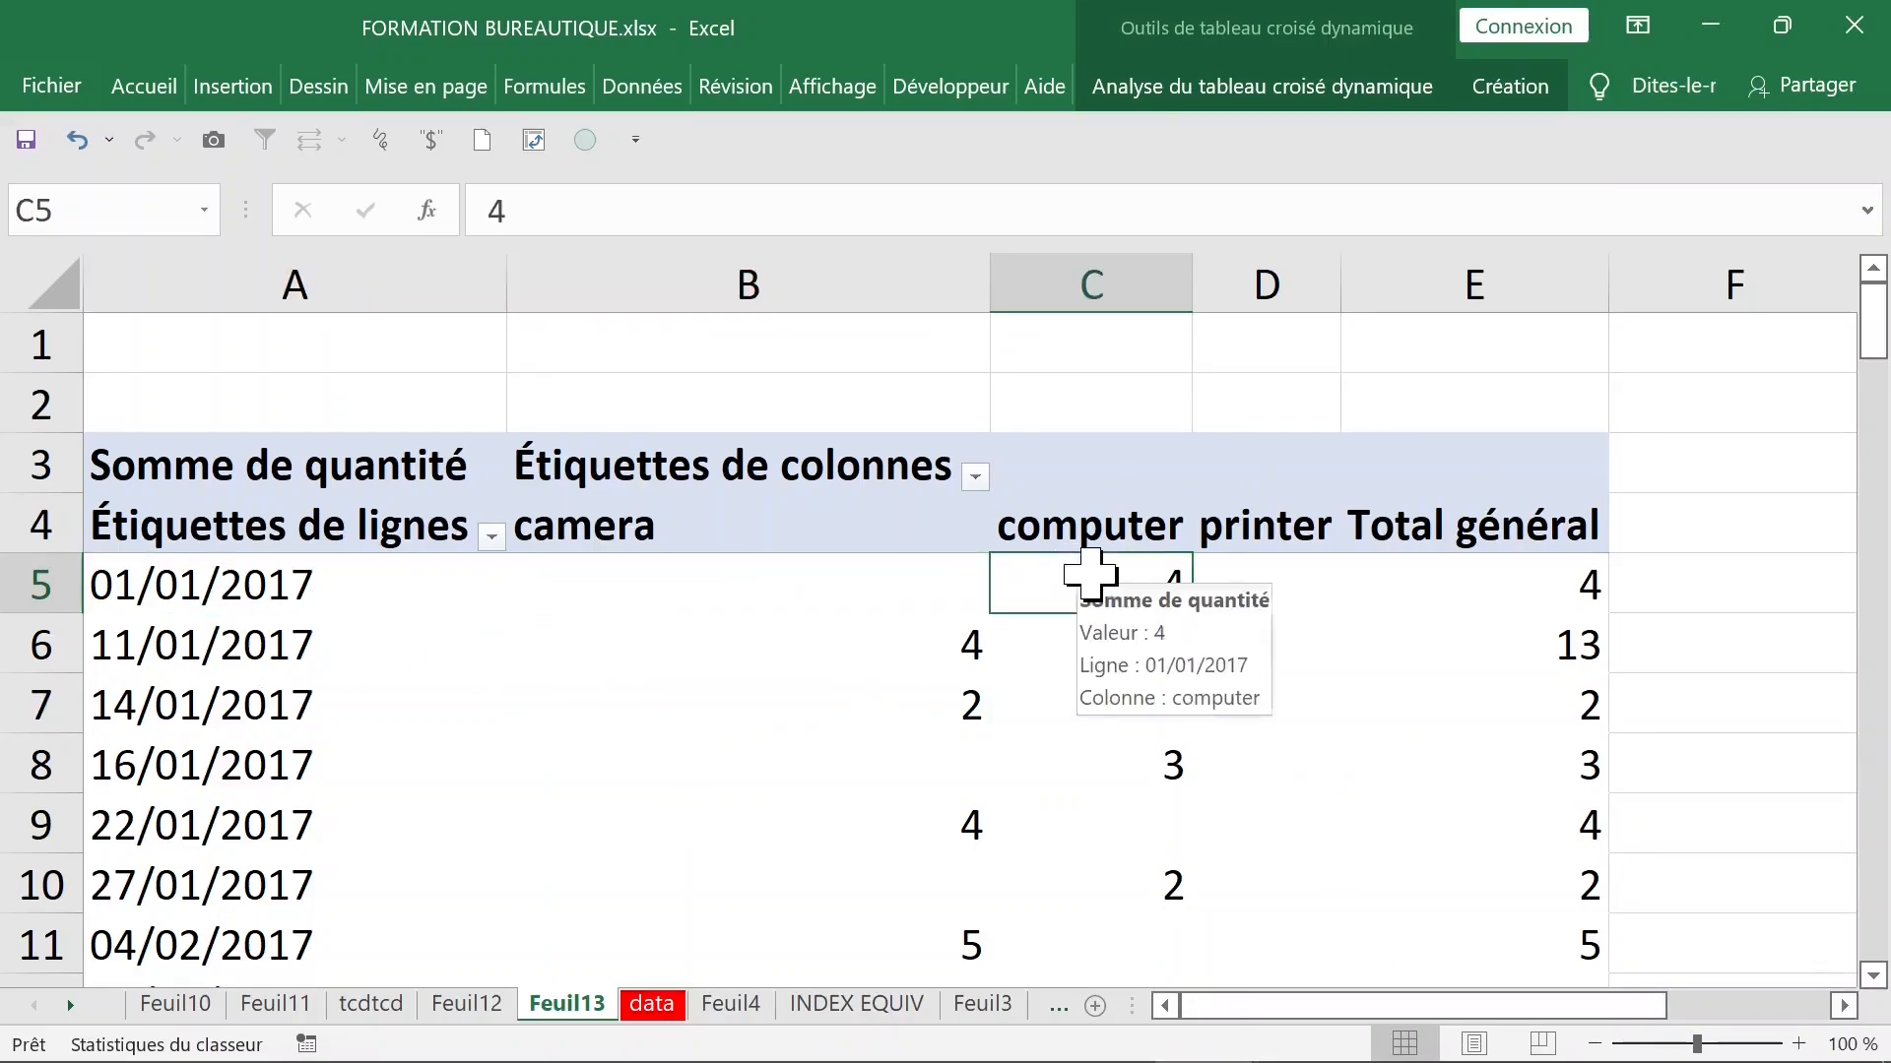
left_click(1274, 579)
left_click(1449, 566)
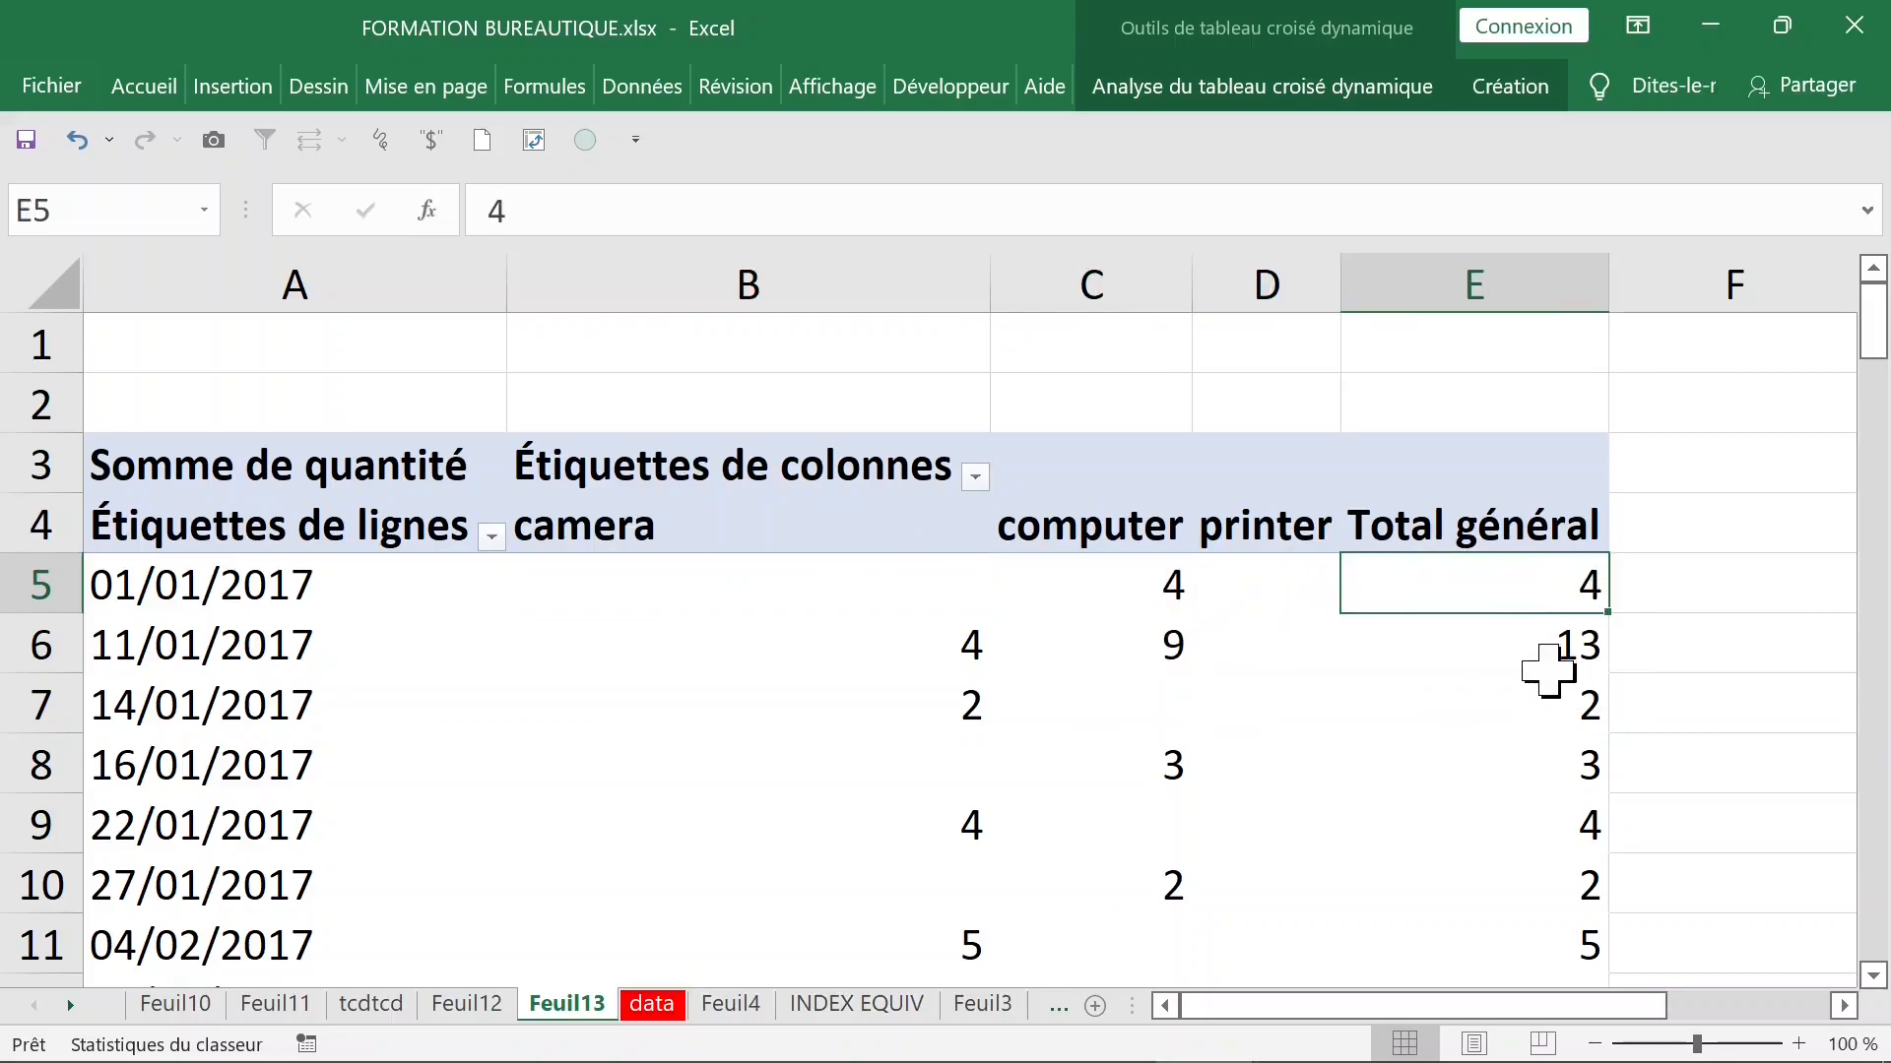
left_click(276, 663)
left_click(266, 641)
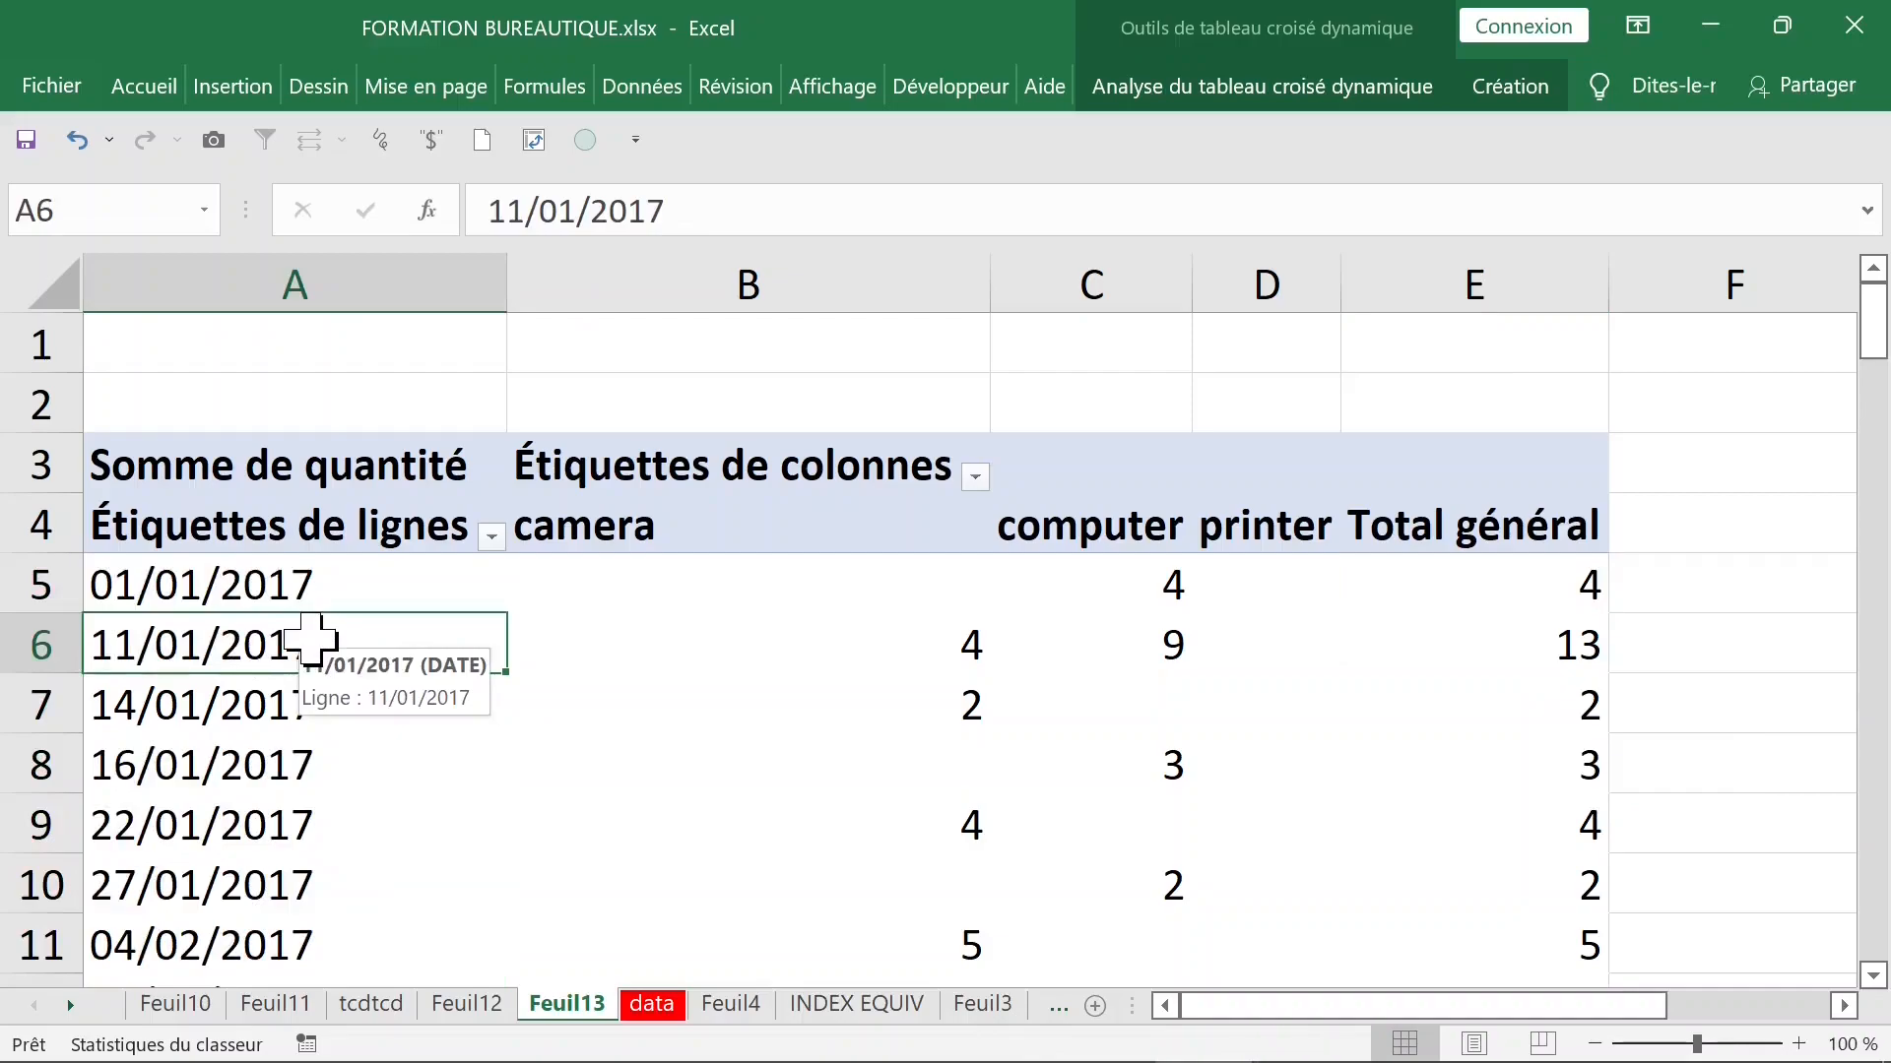
key("ctrl+Down")
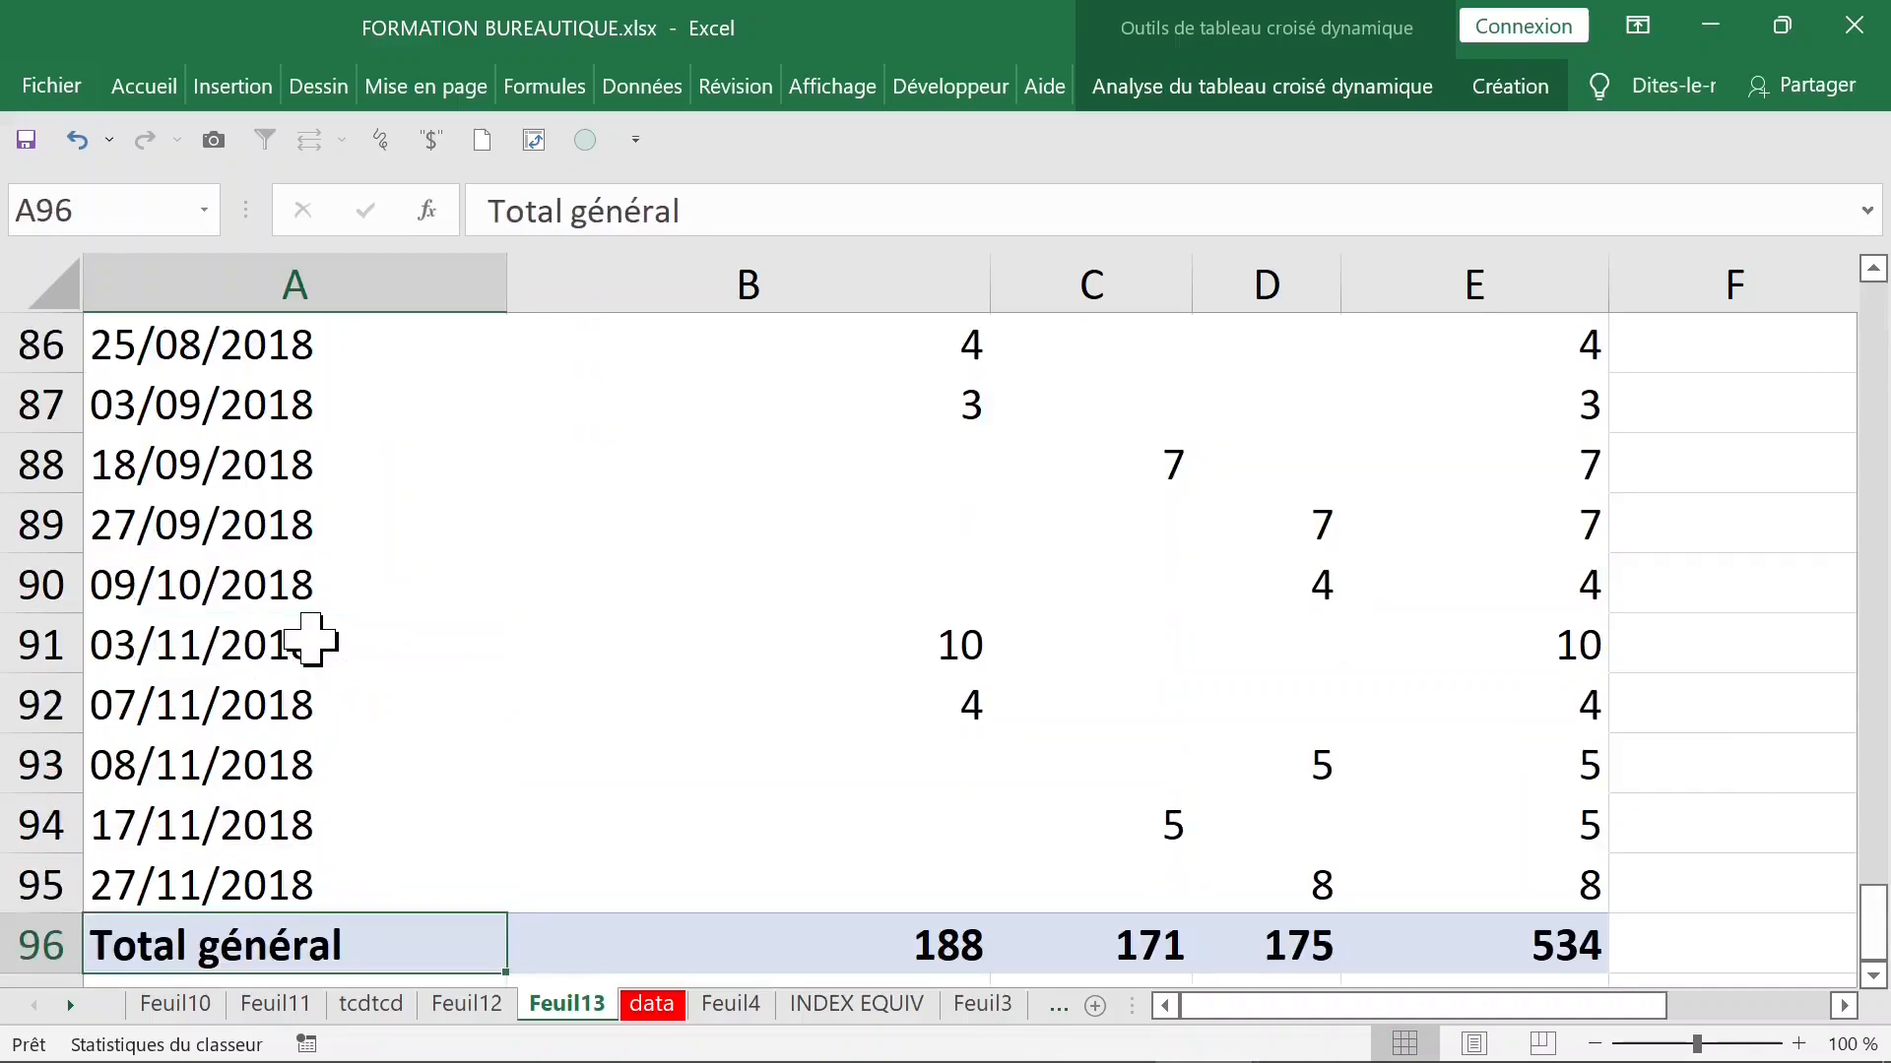
key("ctrl+Up")
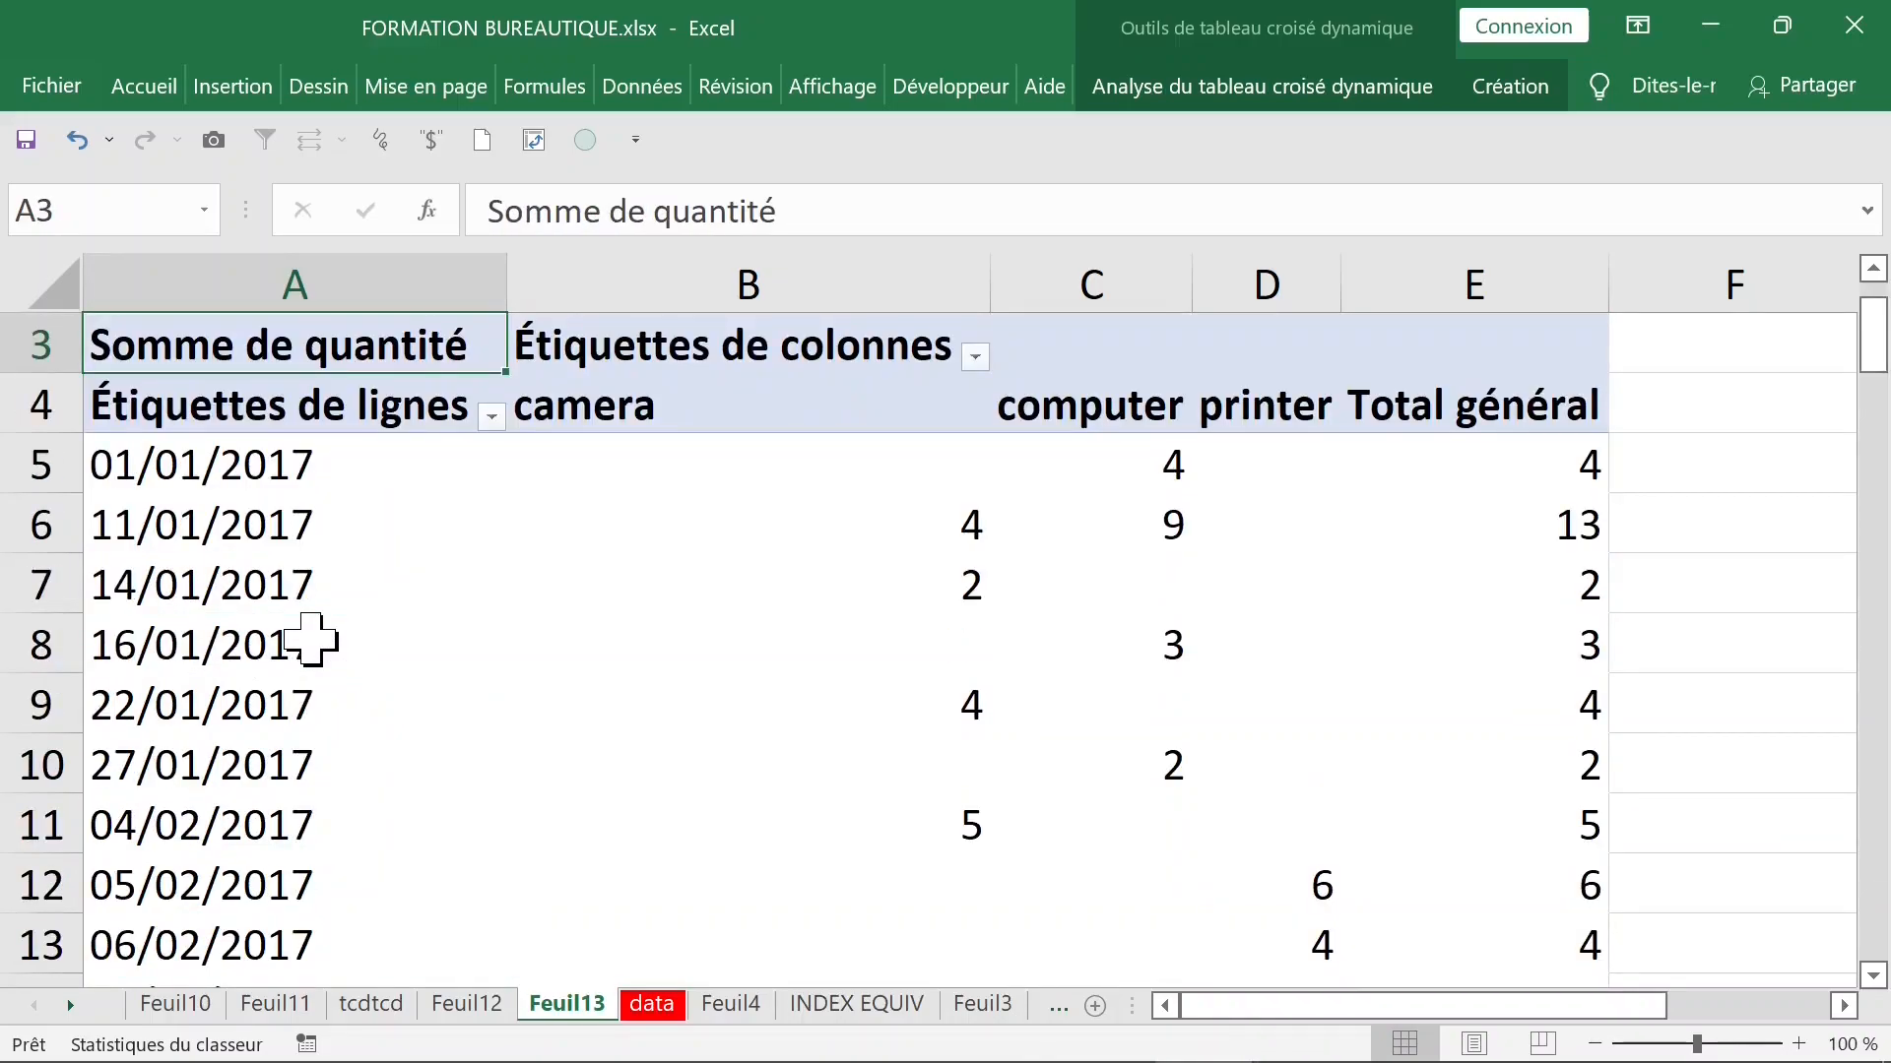
scroll(312, 641, "up", 1)
left_click(280, 640)
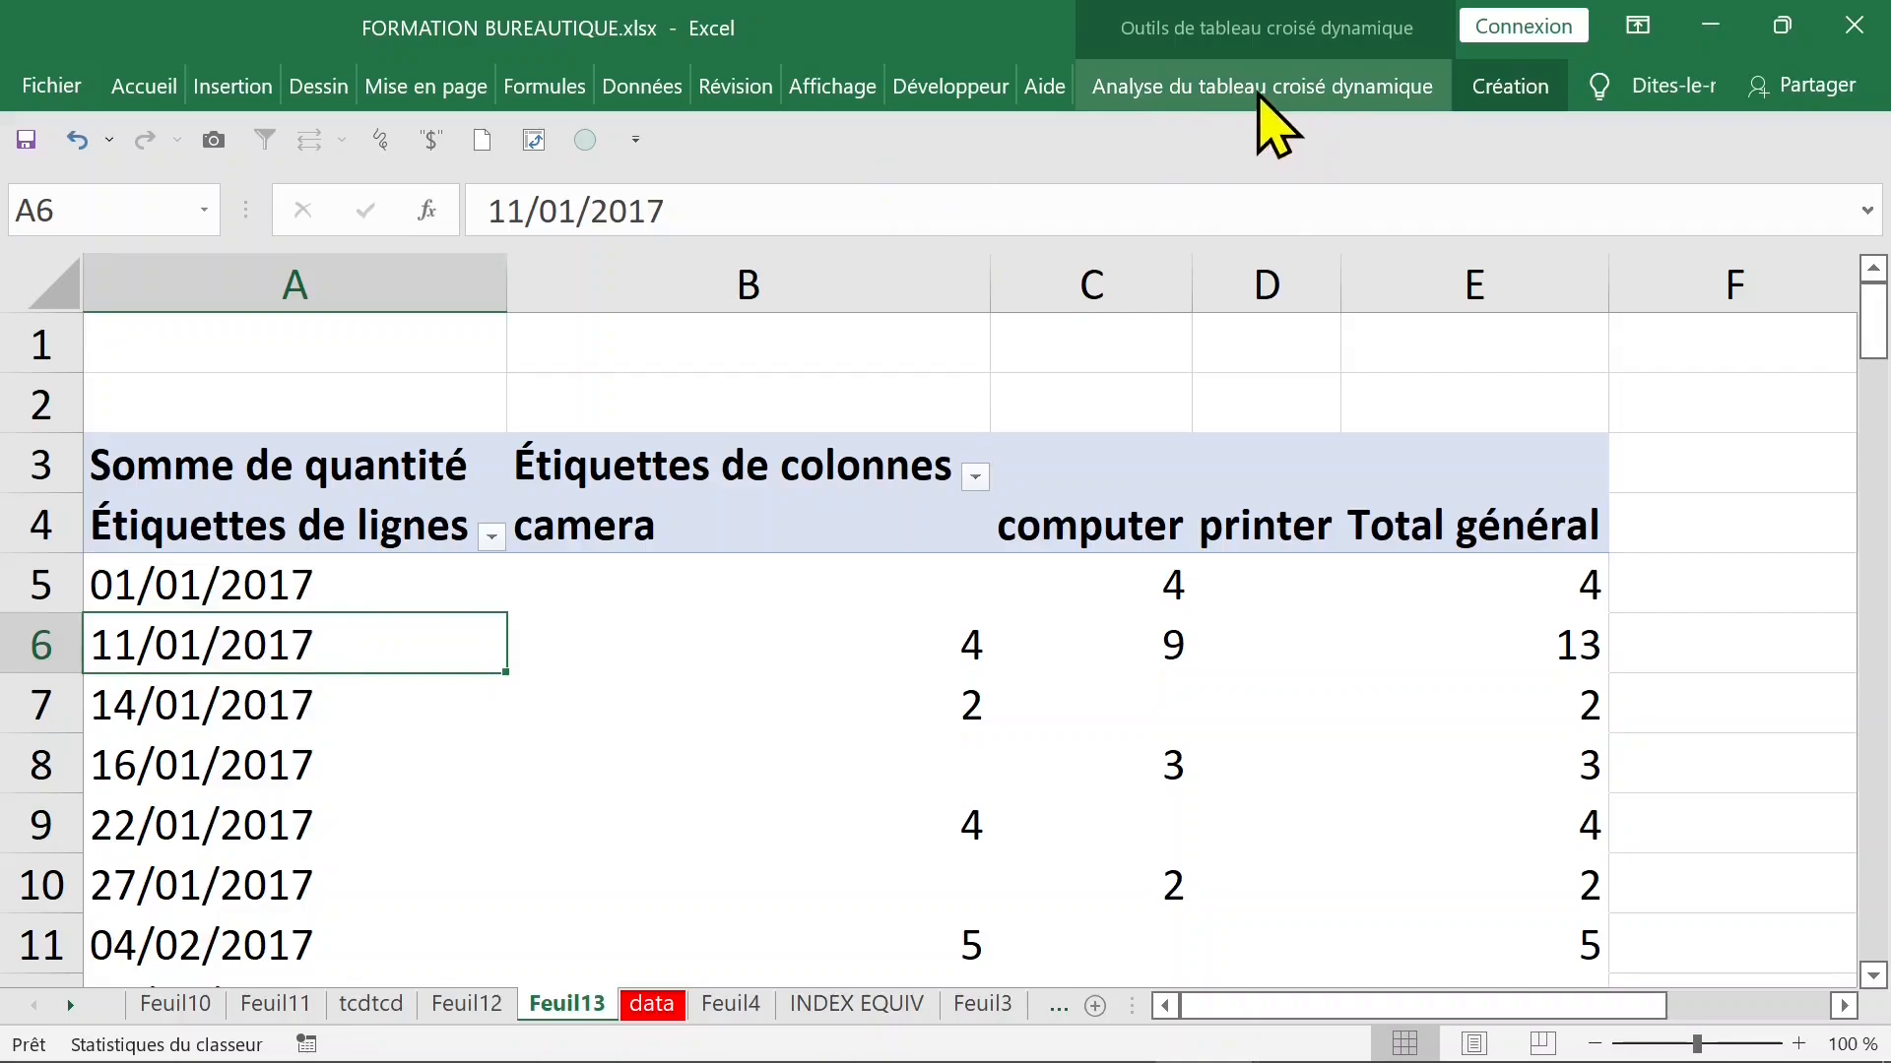
left_click(1215, 88)
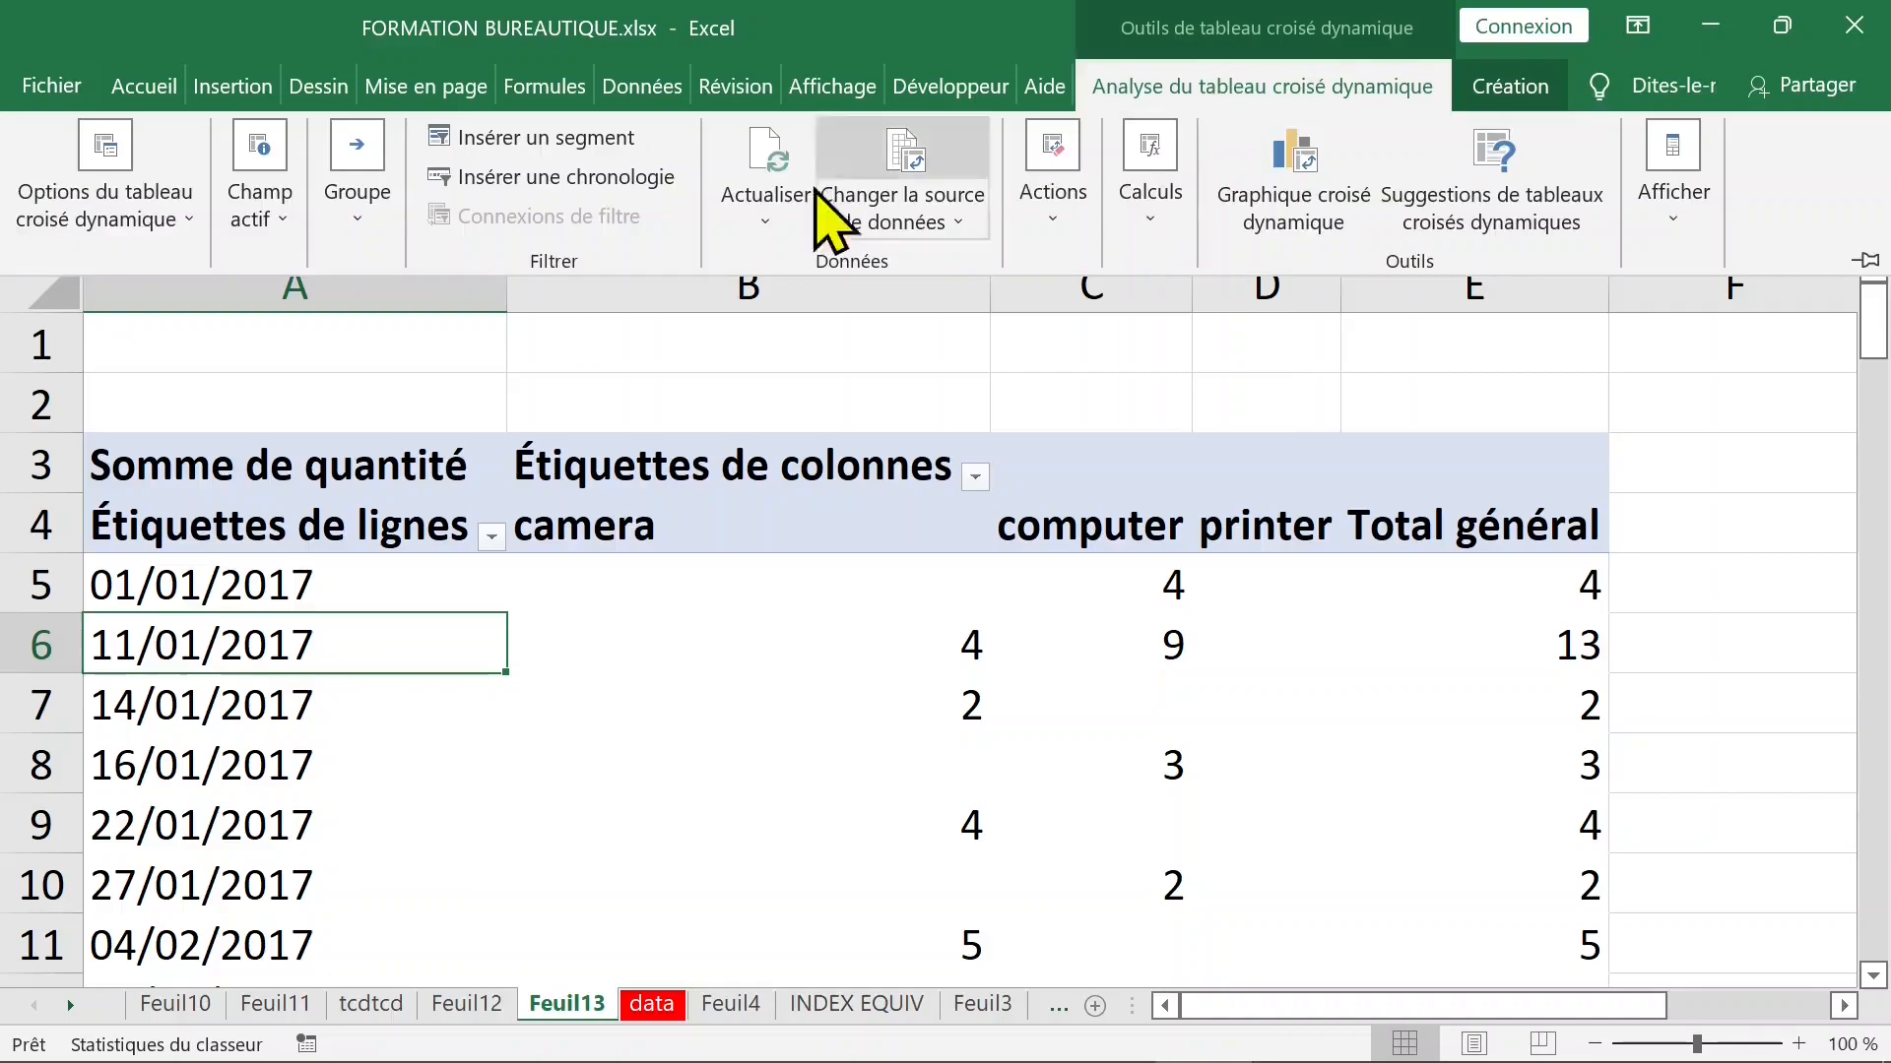
left_click(359, 219)
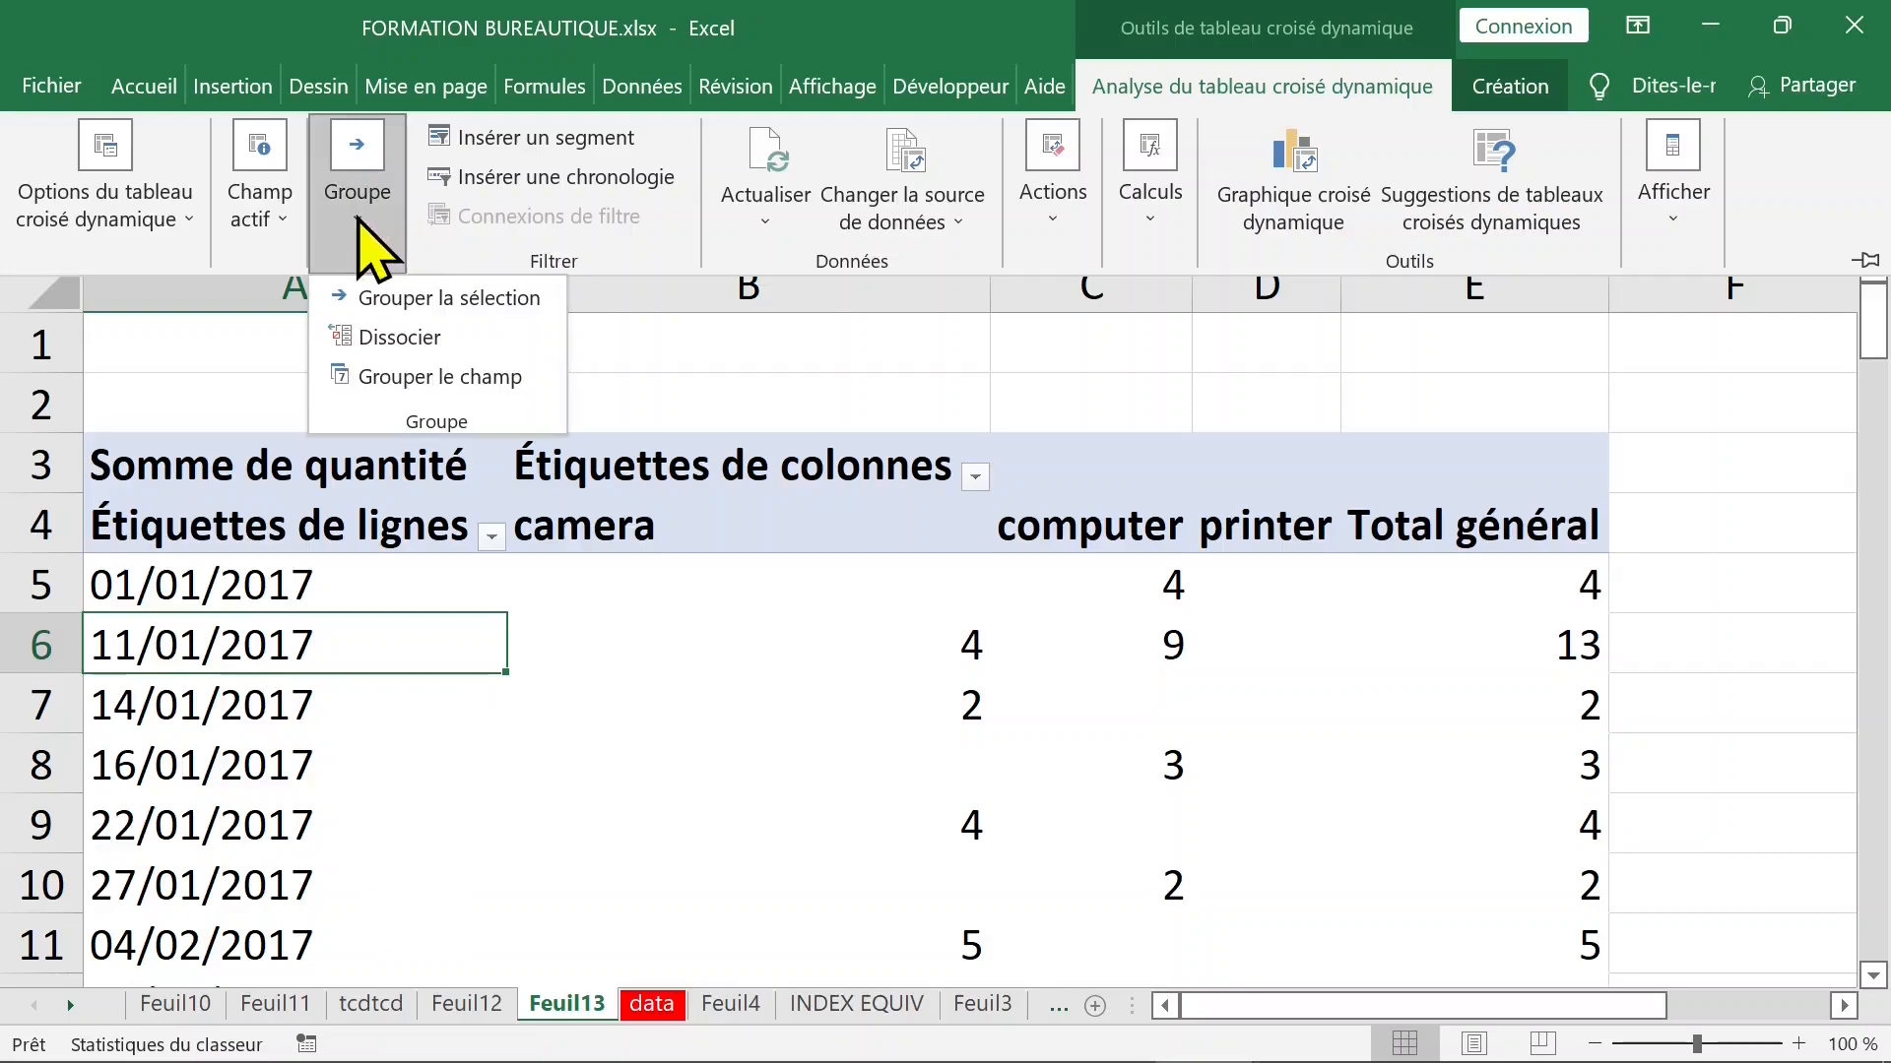
left_click(606, 669)
- Group the pivot table's row dates by Années only, without Mois
left_click(232, 588)
left_click(233, 588)
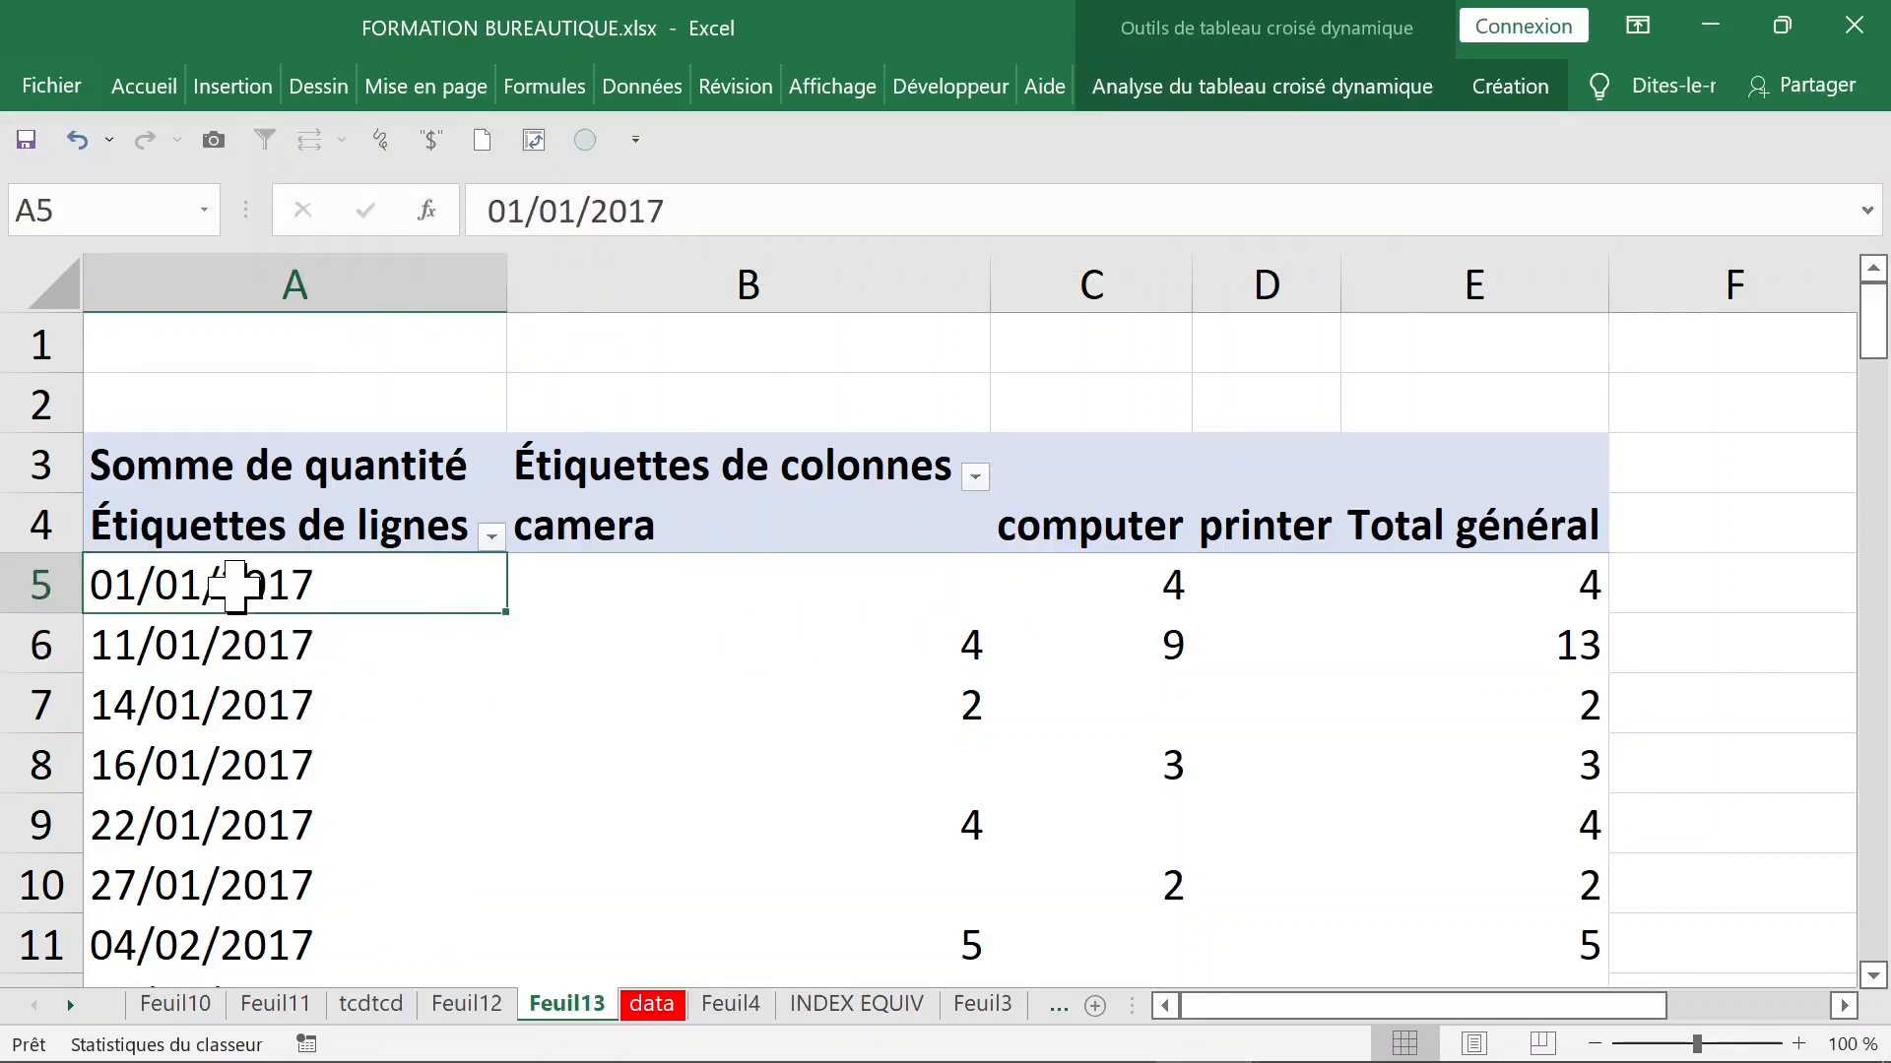
right_click(236, 596)
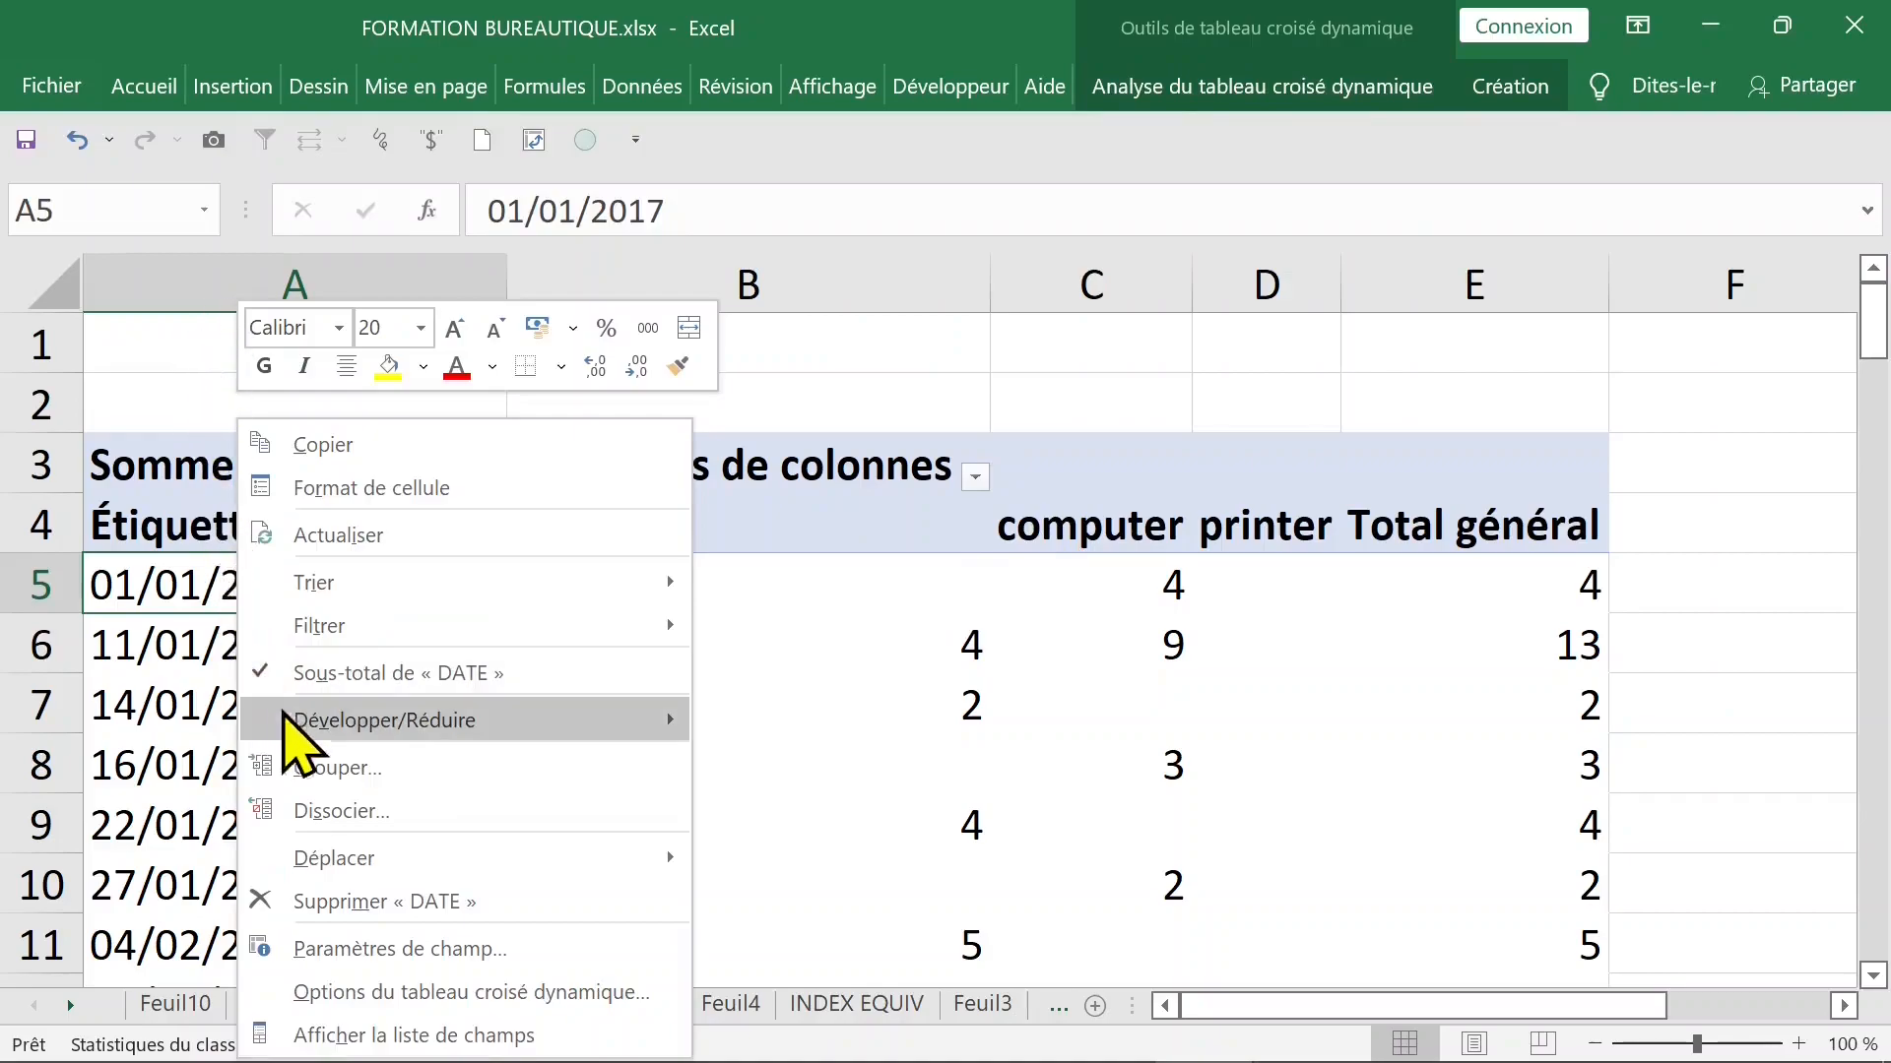
left_click(413, 770)
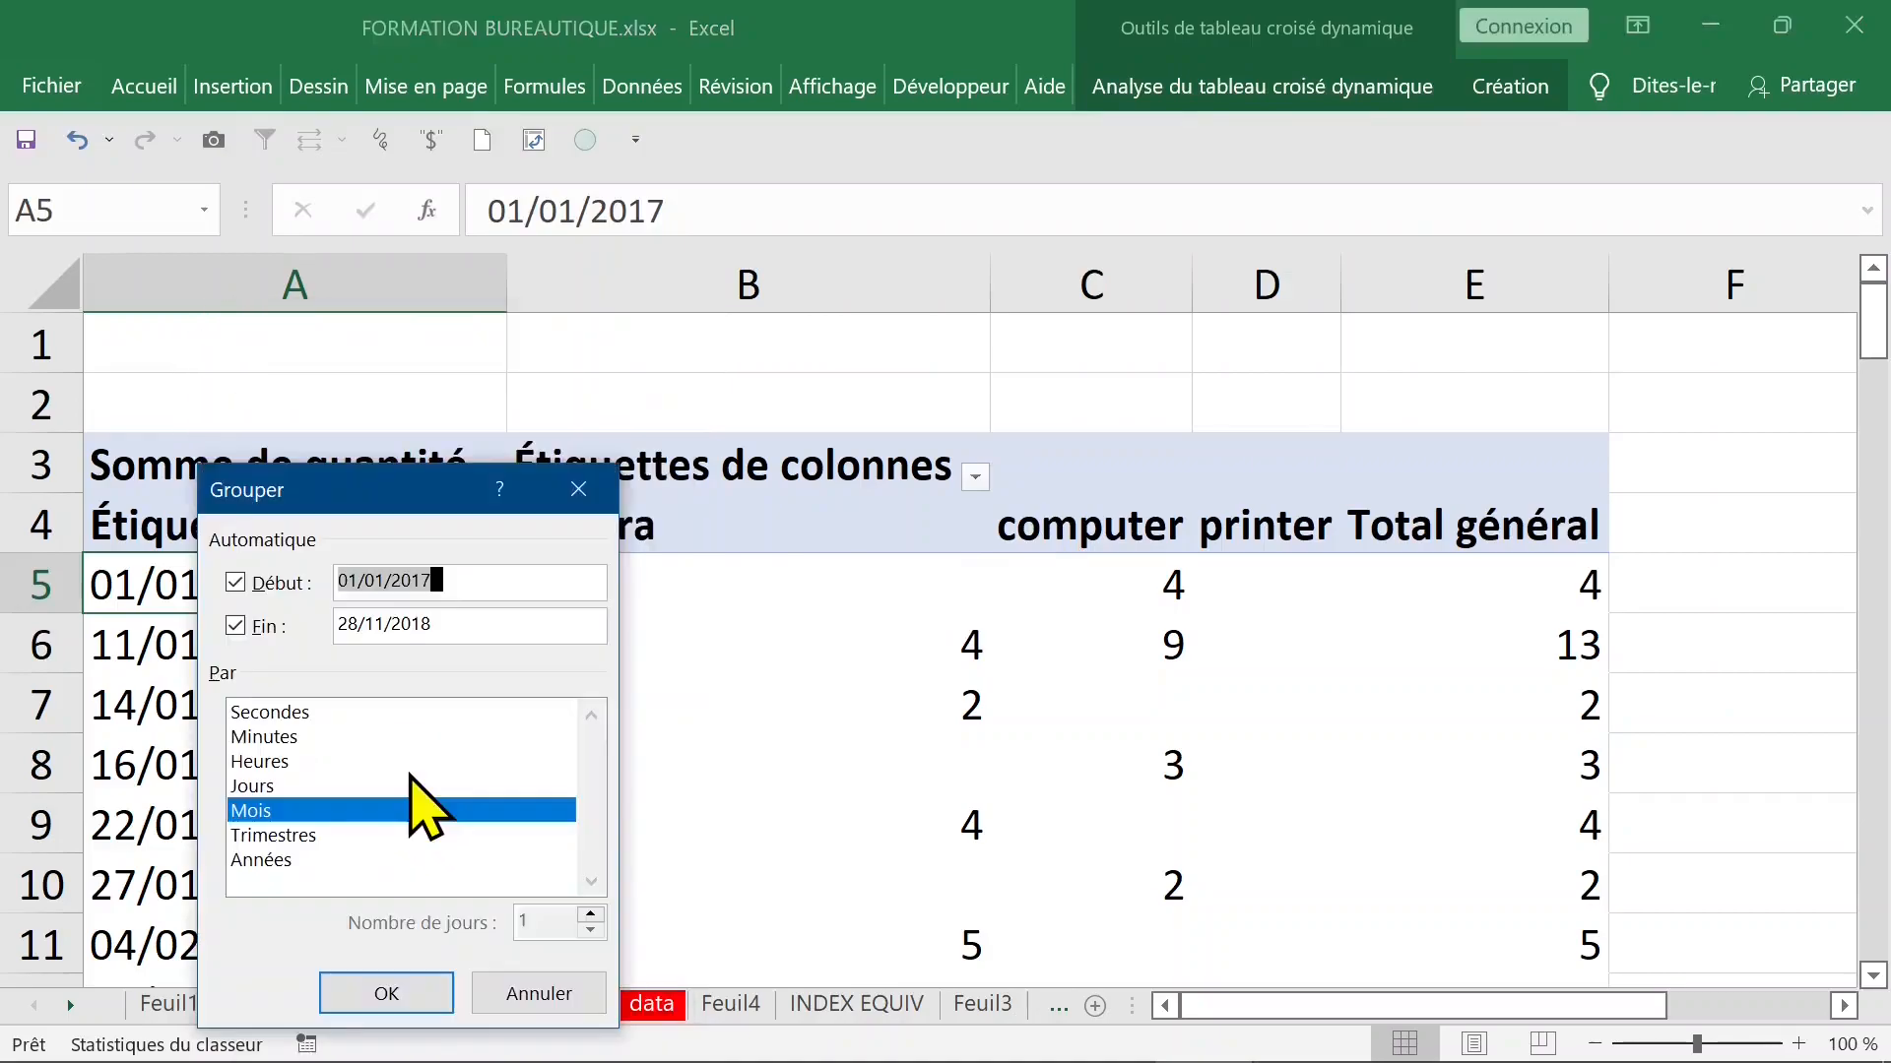
left_click(1078, 533)
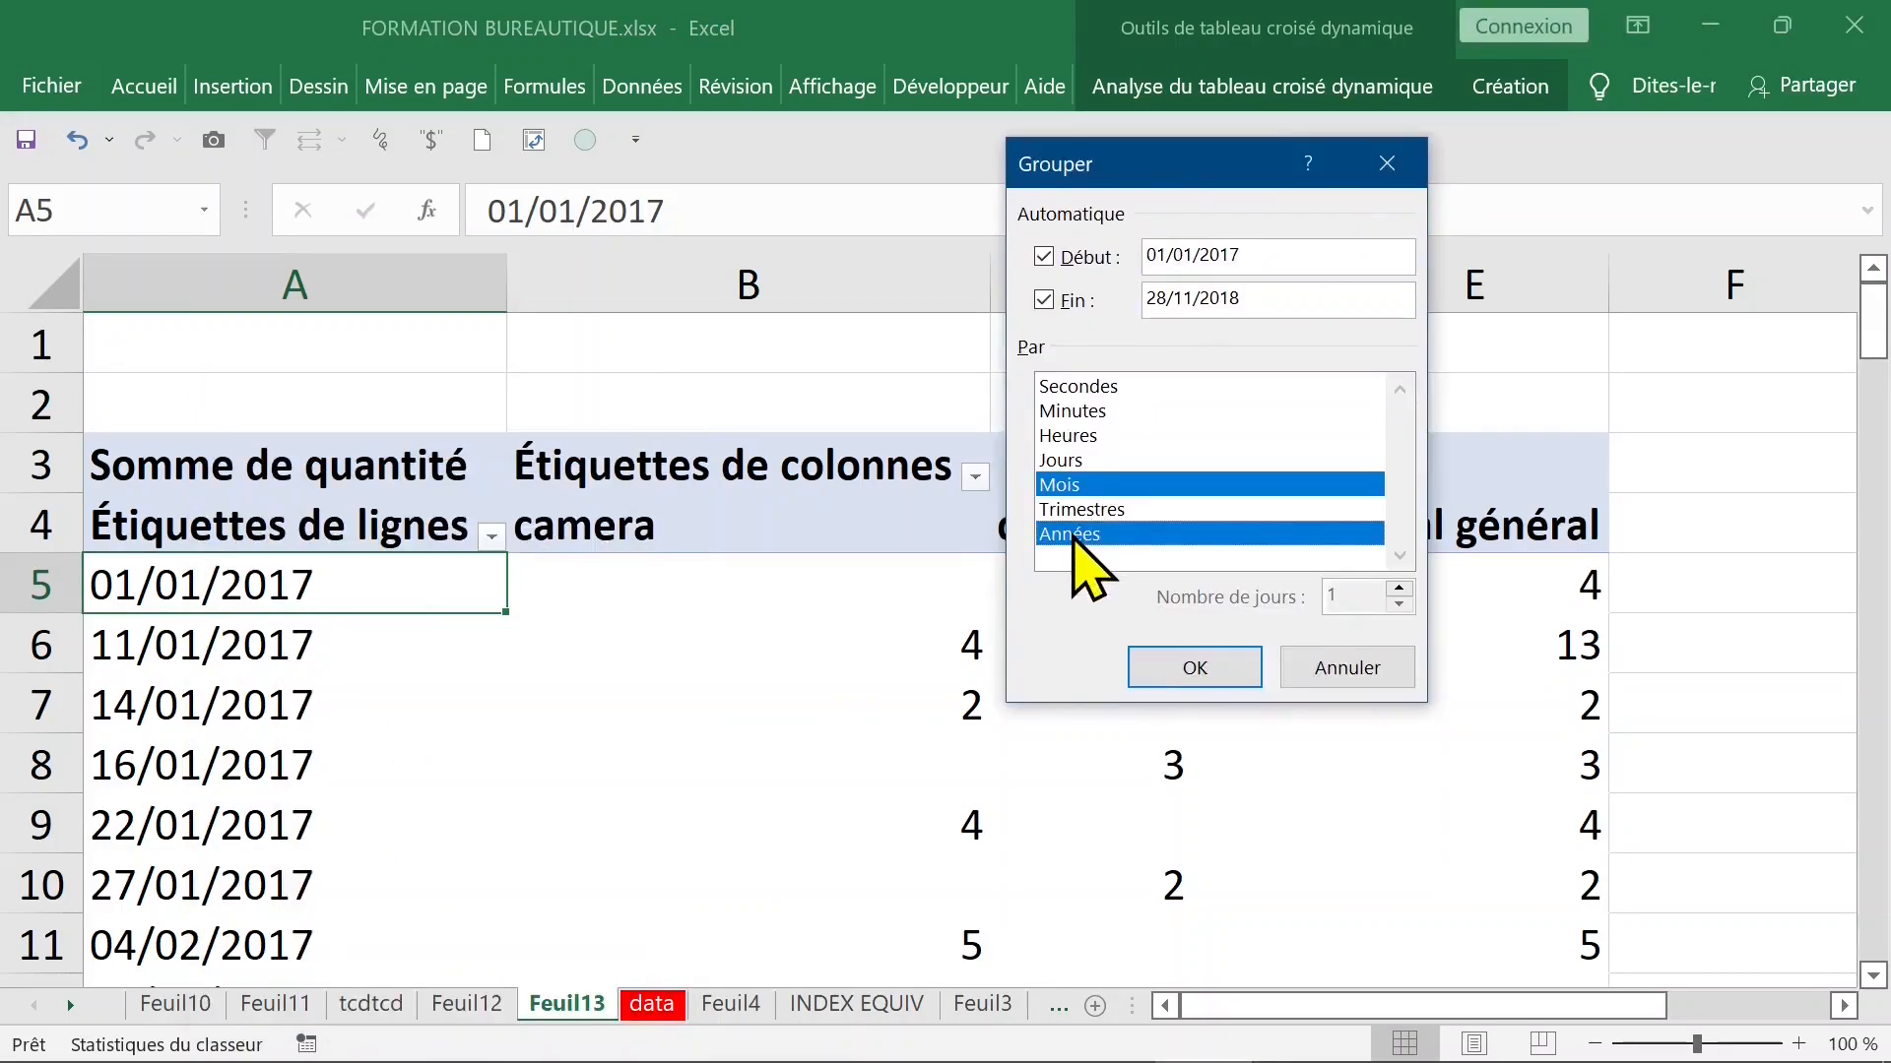
left_click(1088, 486)
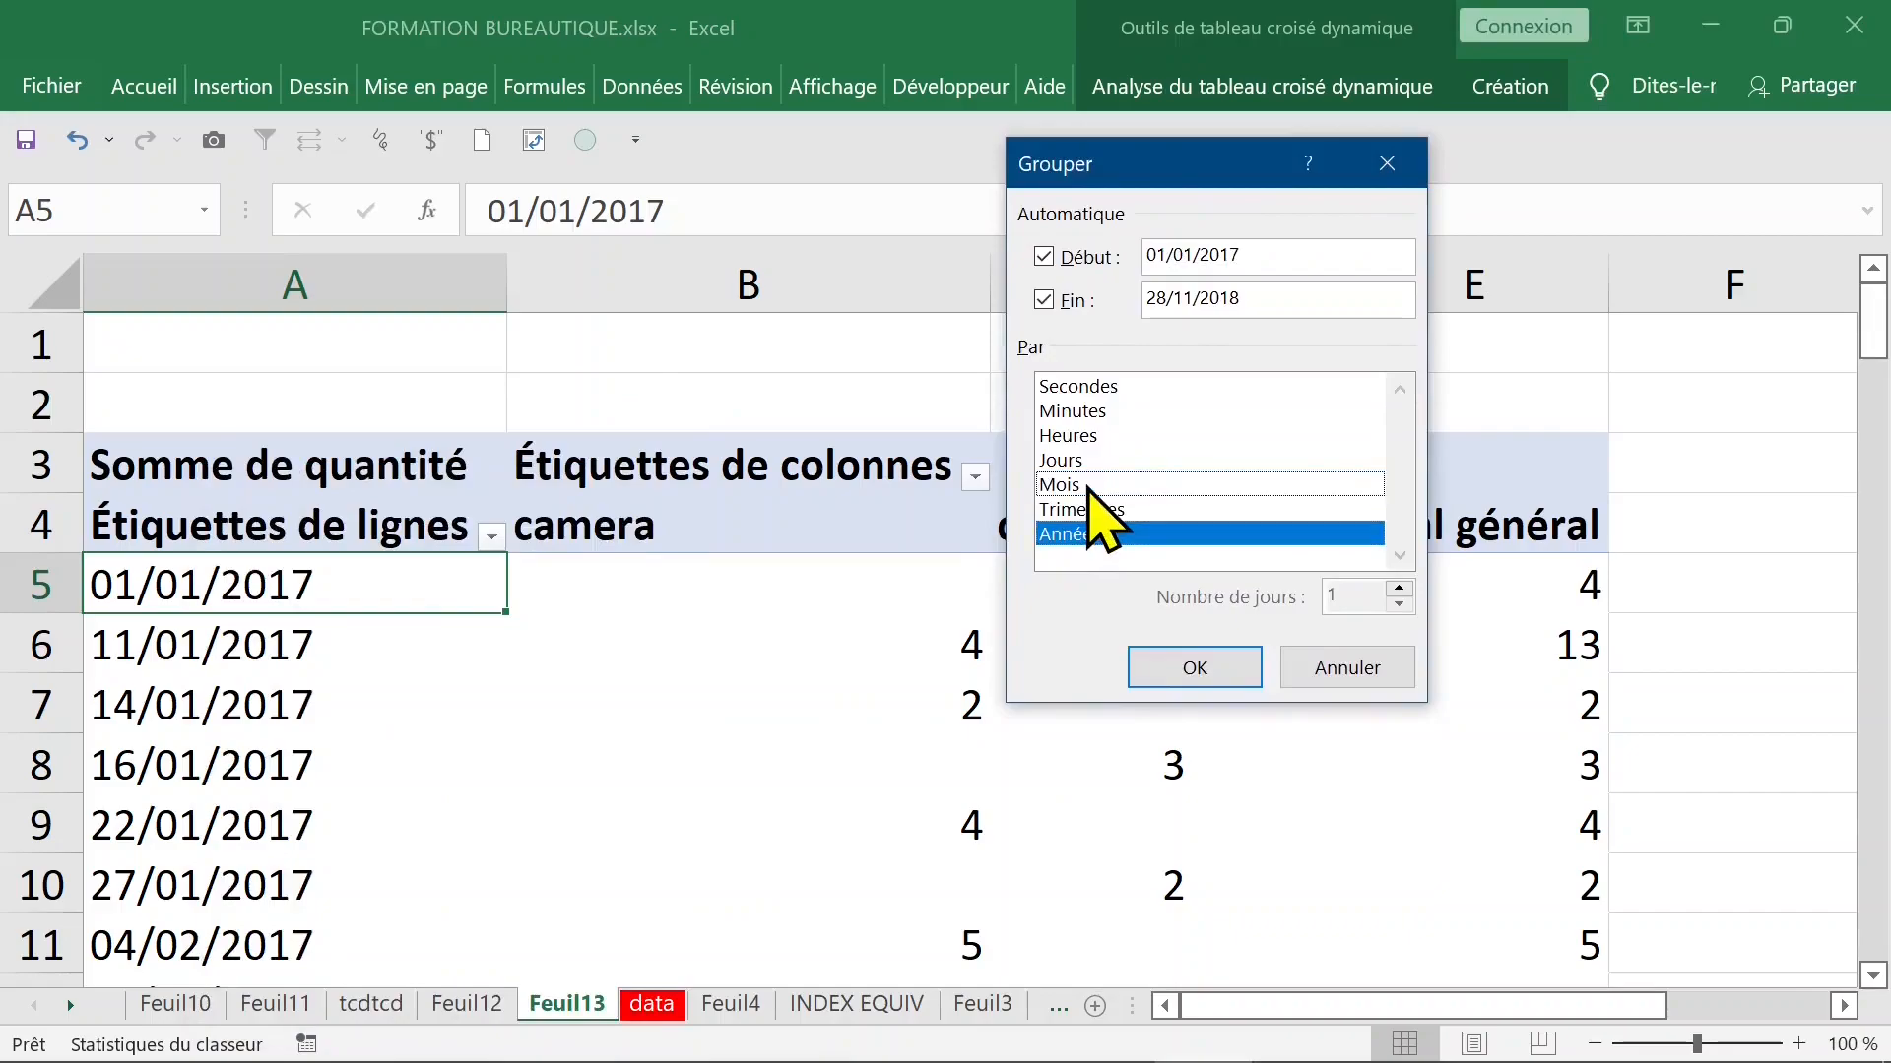
left_click(1194, 670)
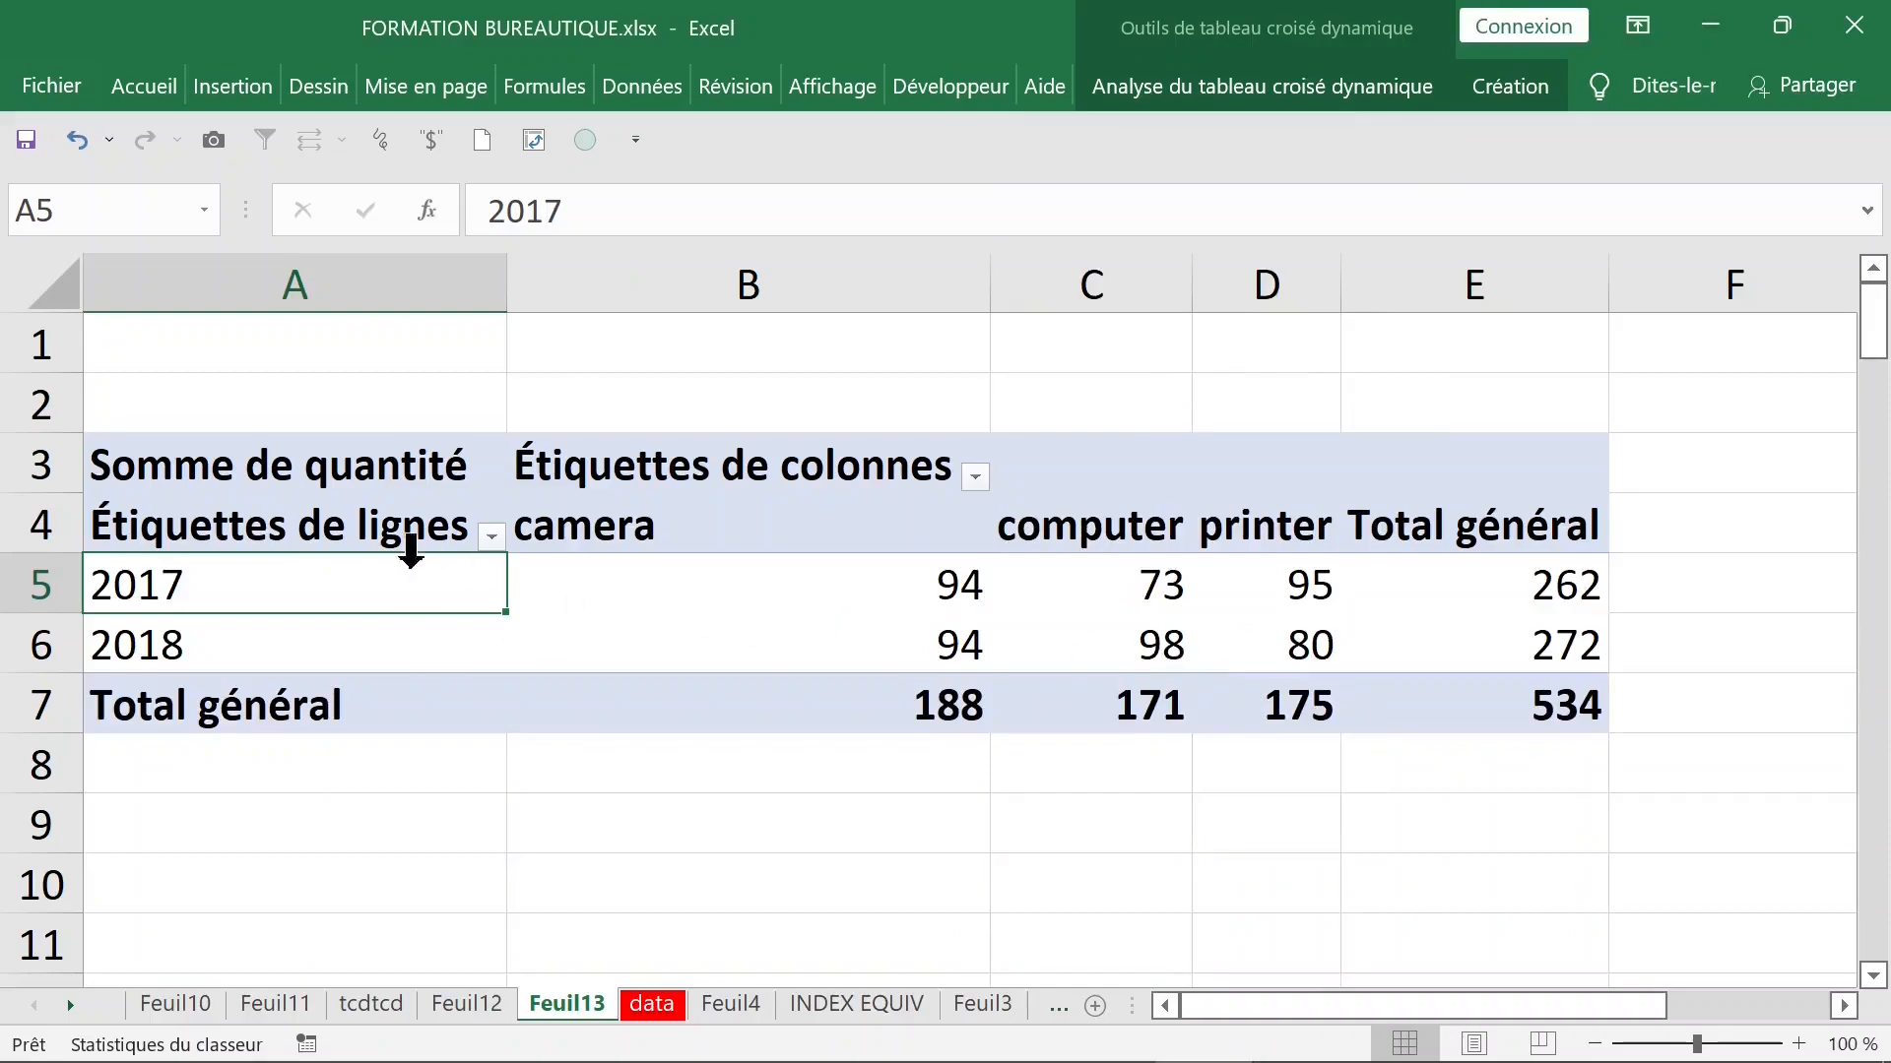
left_click(916, 581)
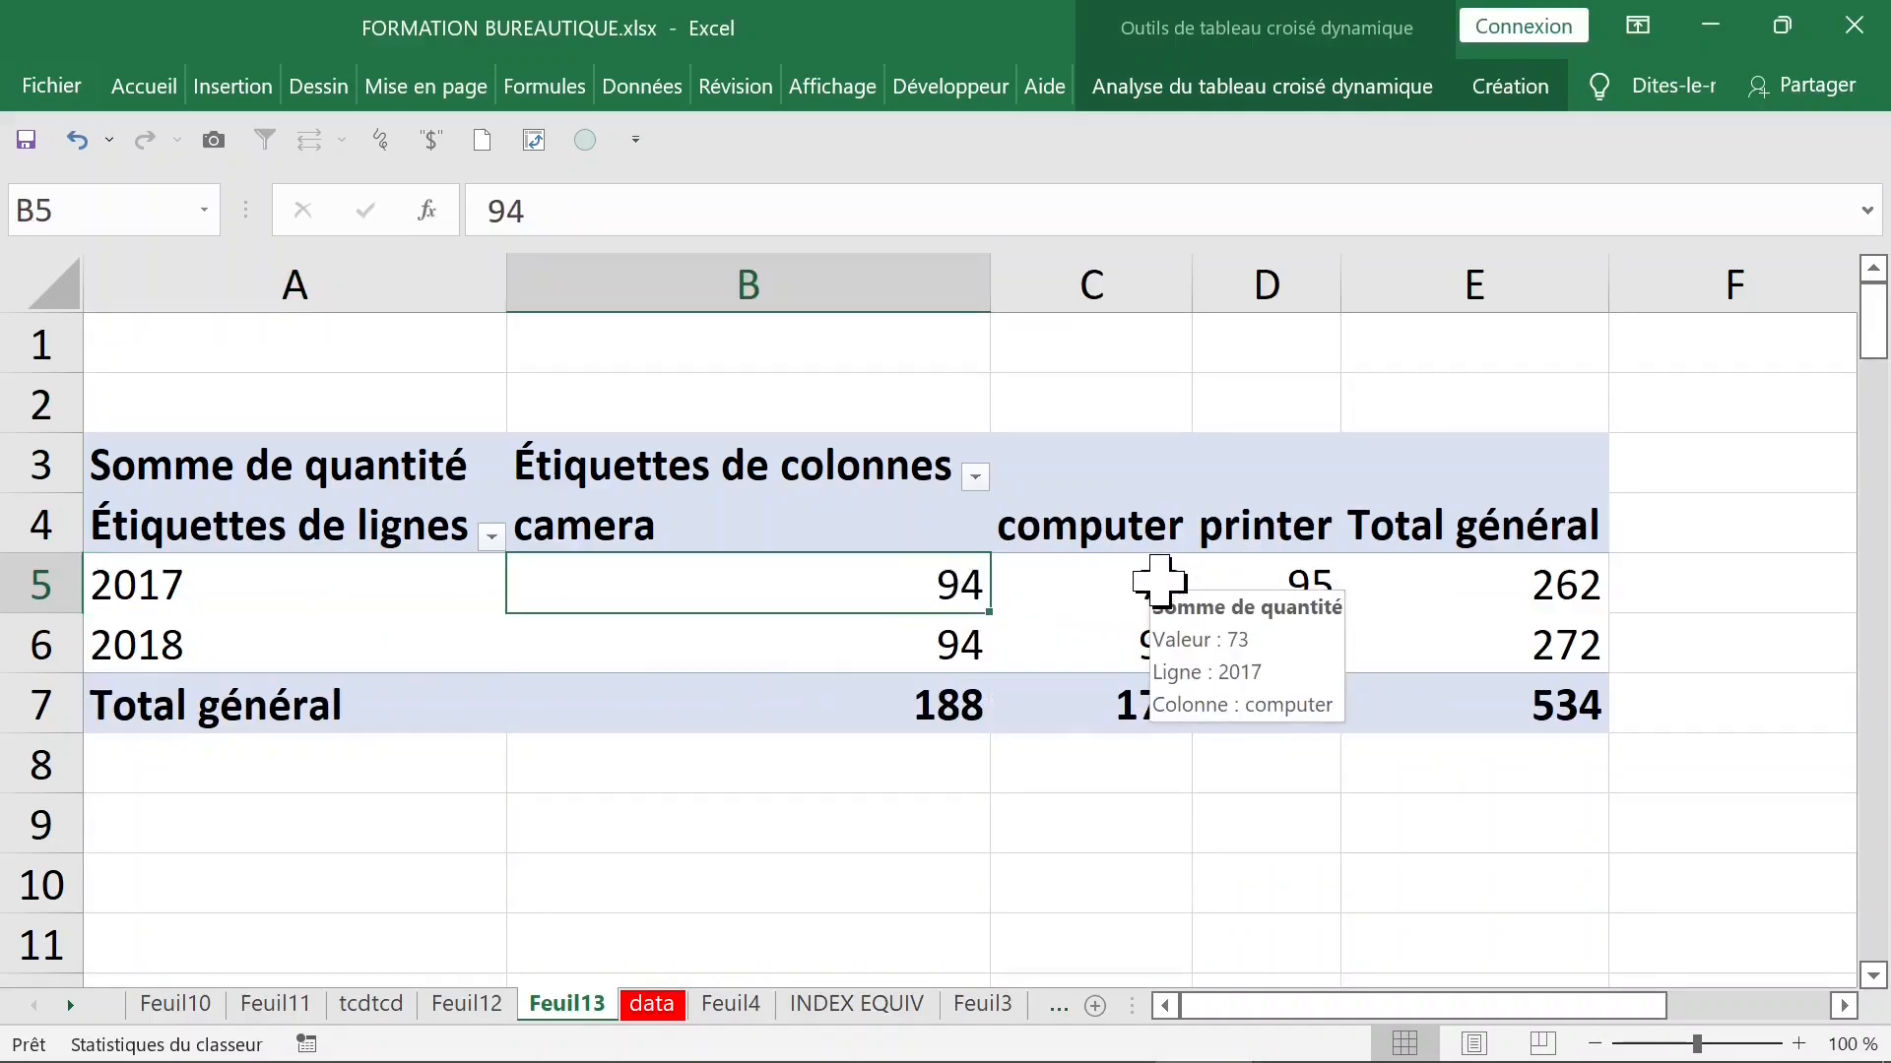
- Set the pivot table's report layout to tabular form
left_click(1499, 86)
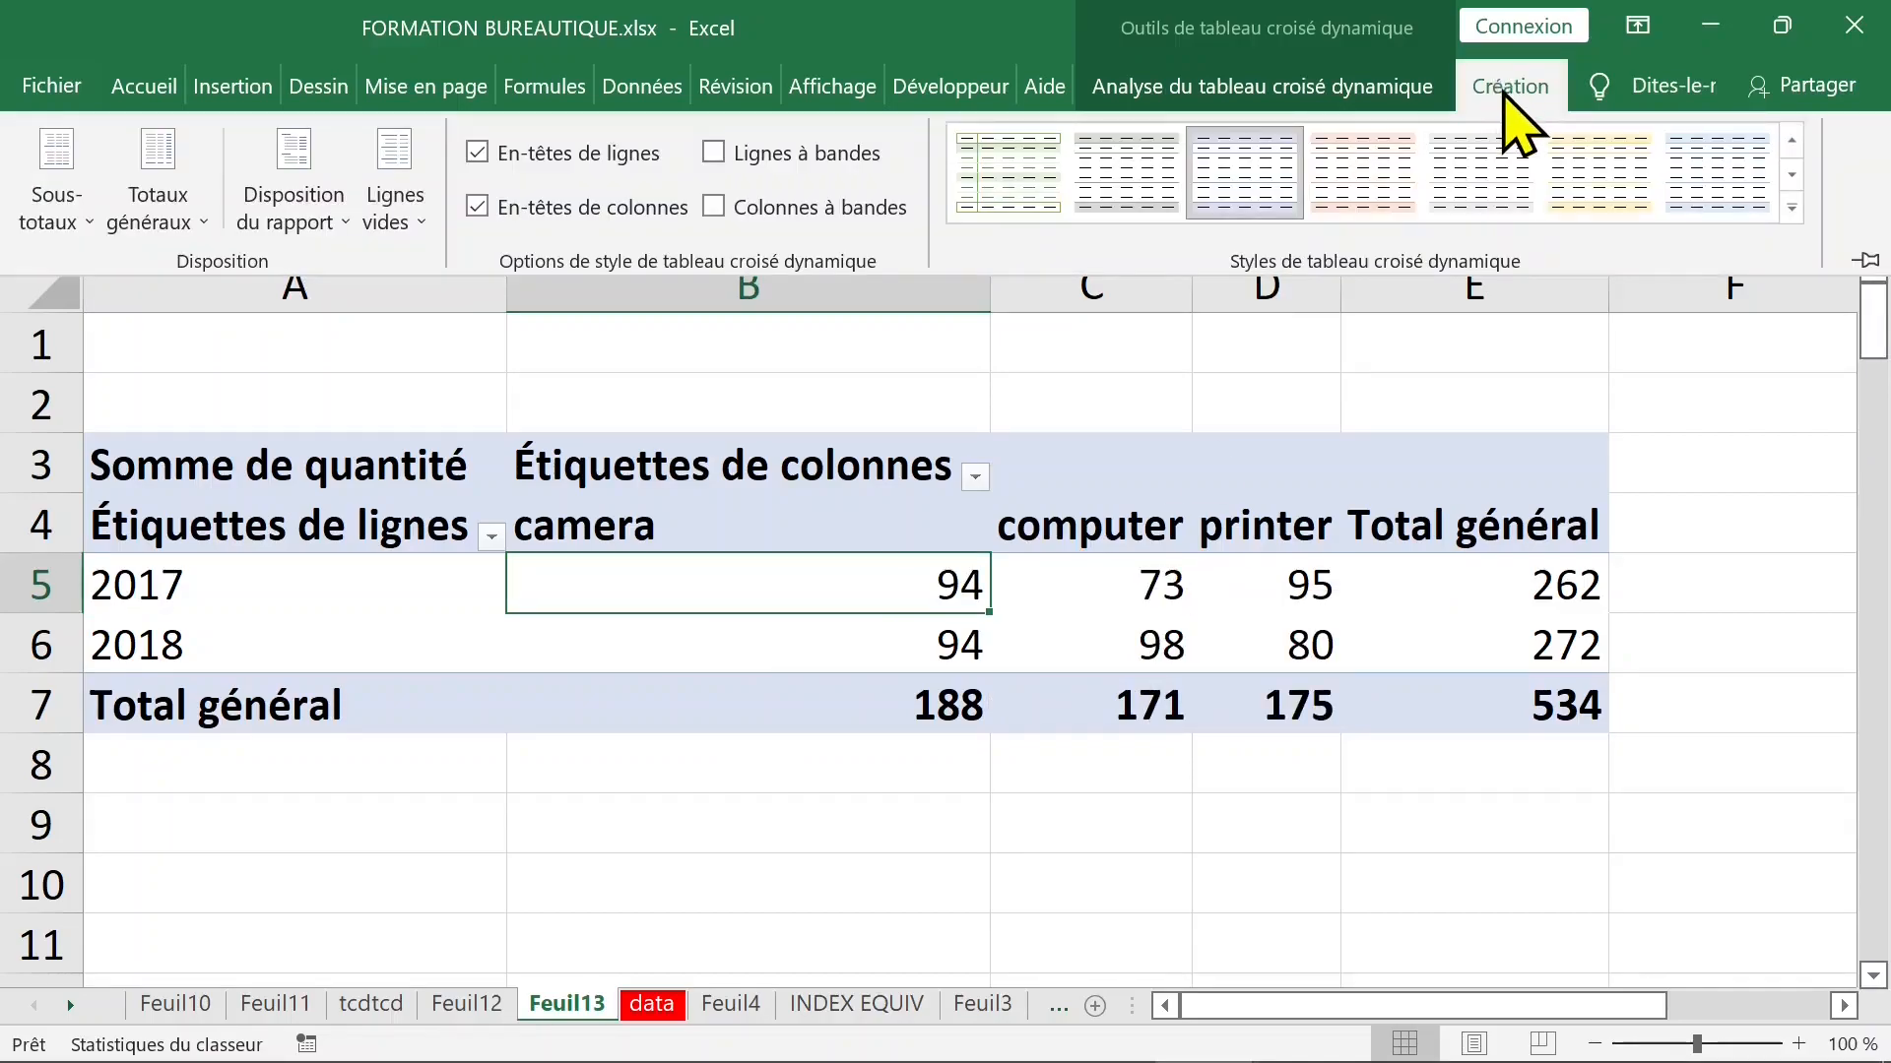
left_click(347, 225)
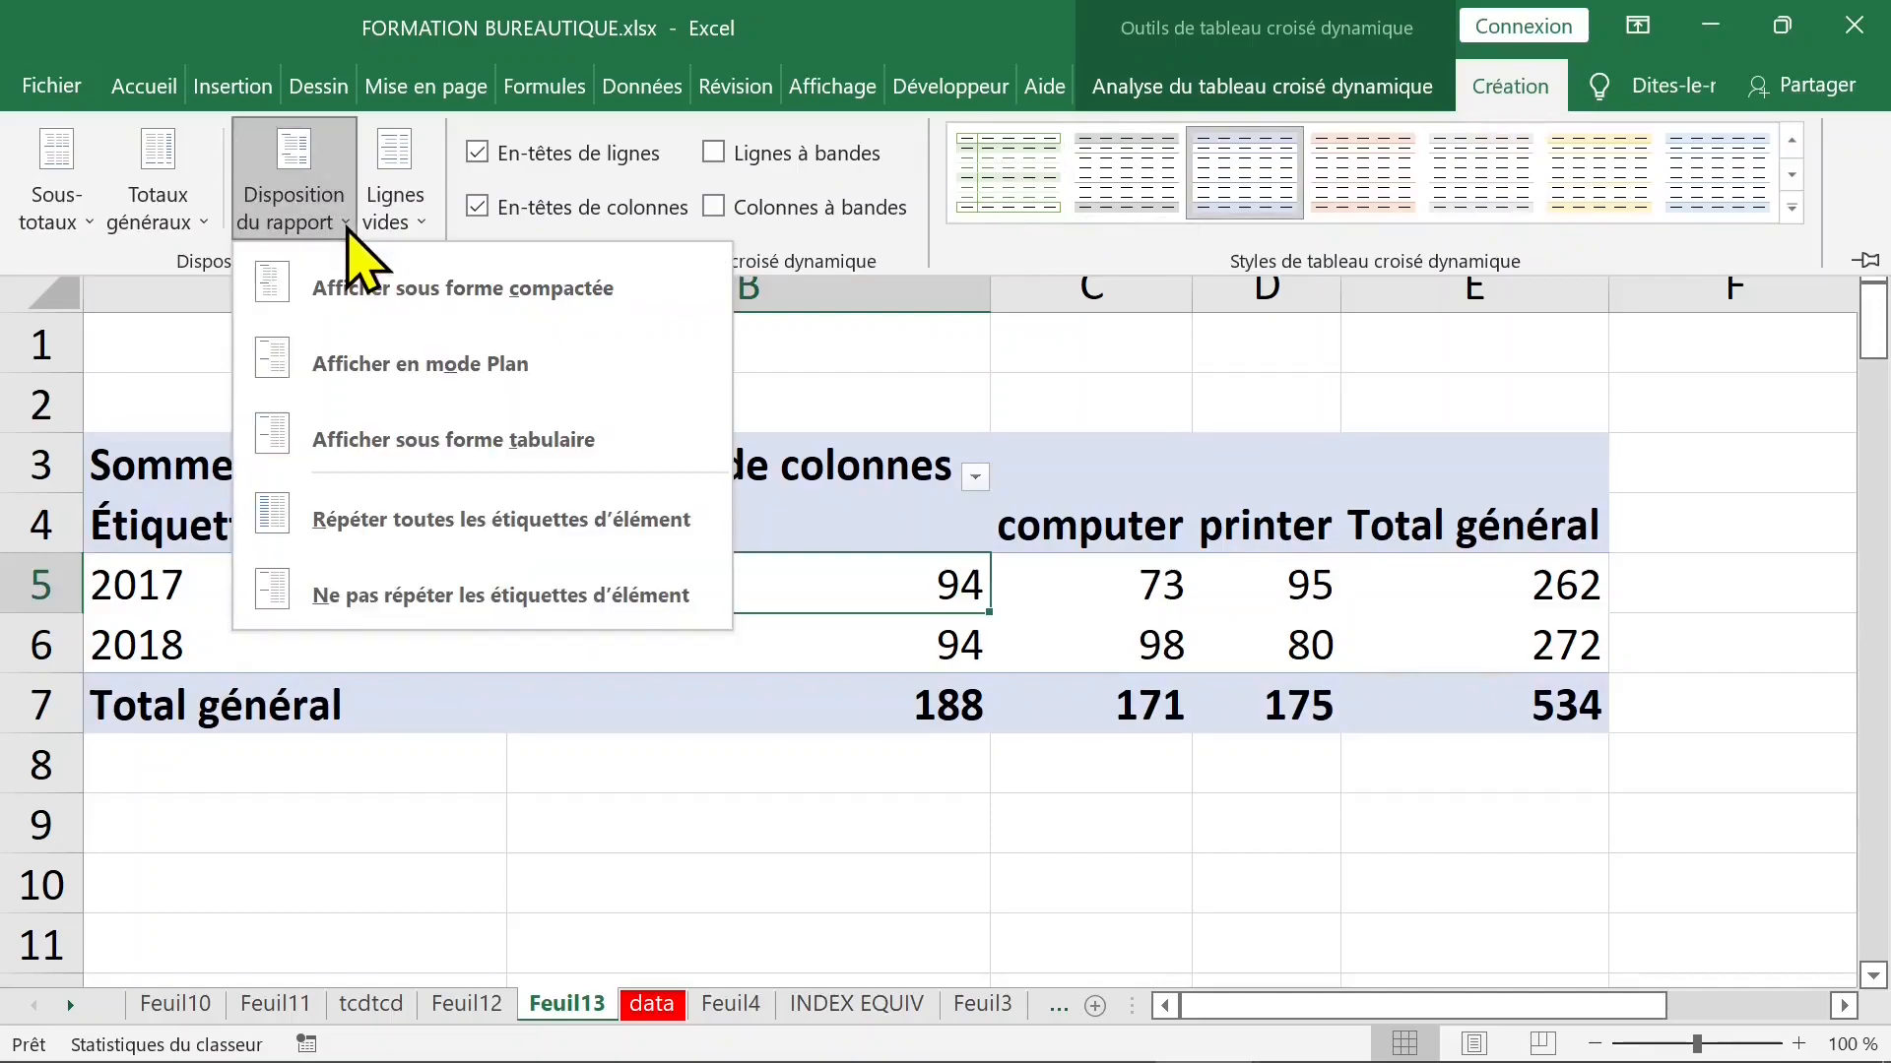
left_click(392, 455)
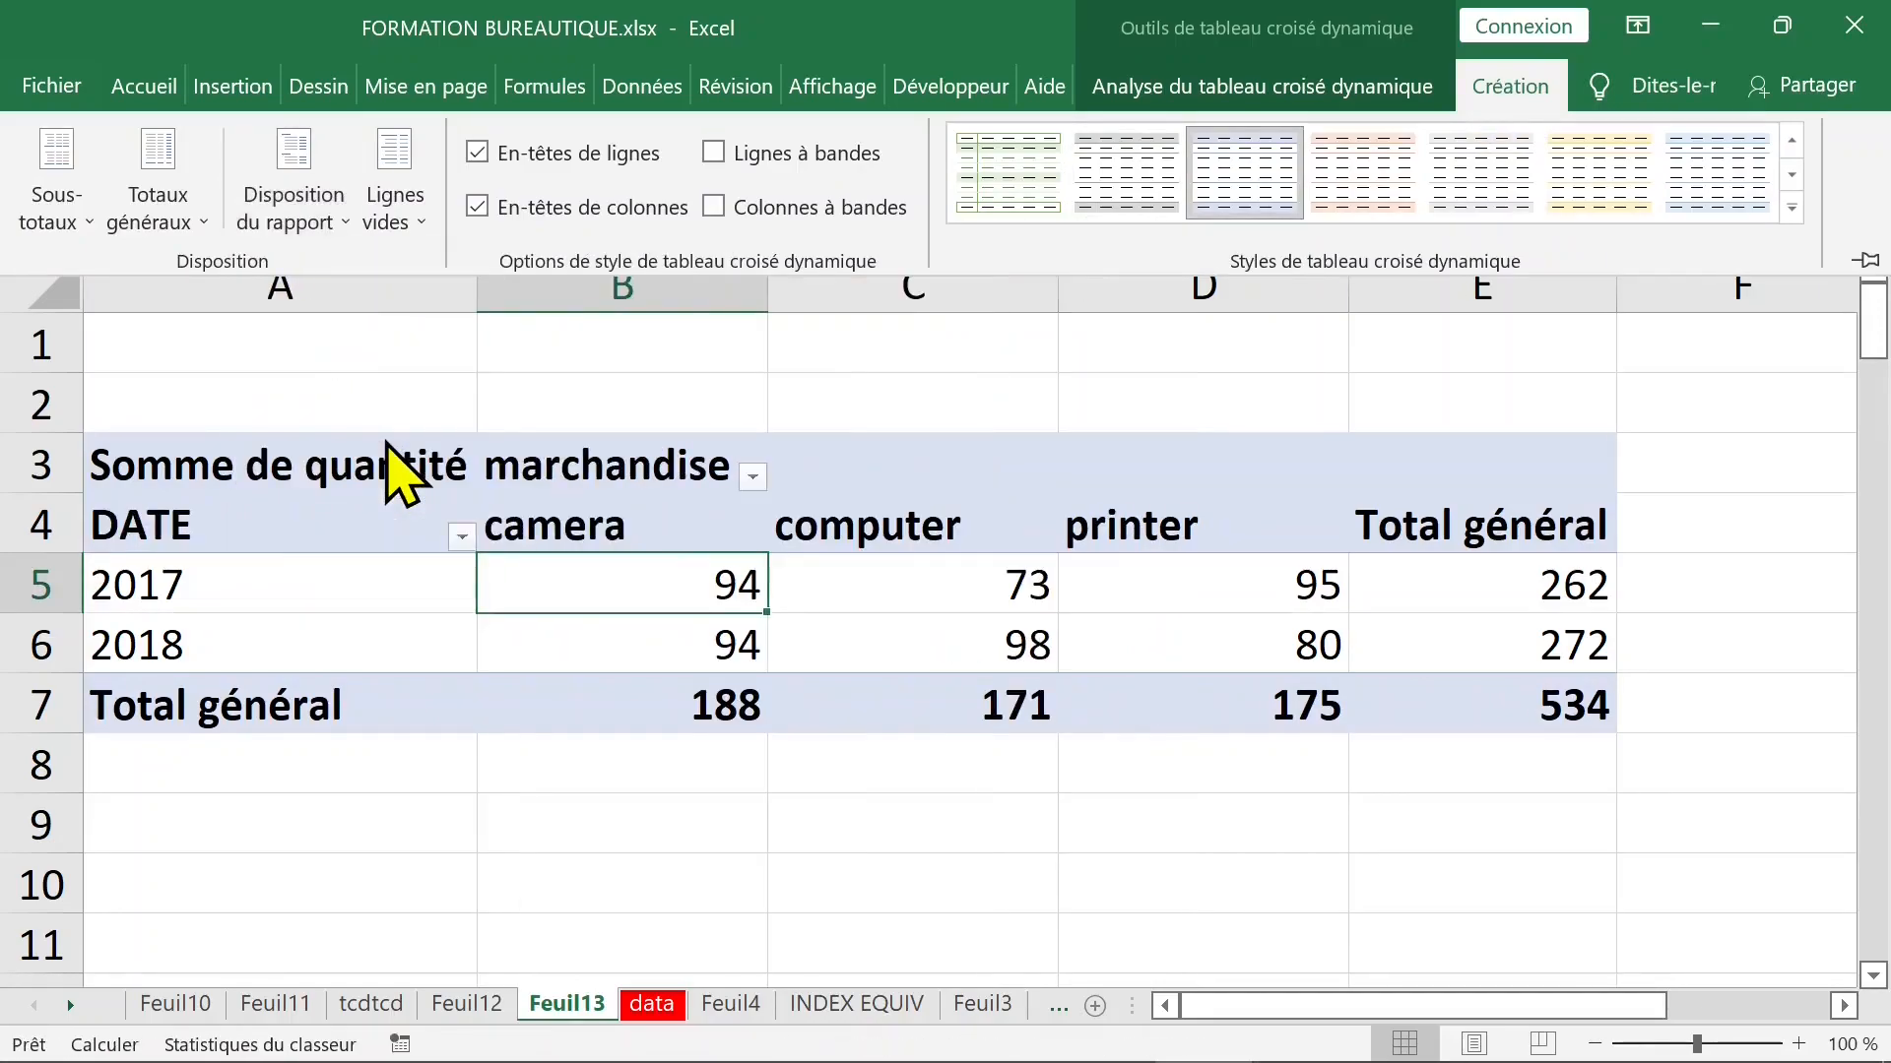
left_click(264, 595)
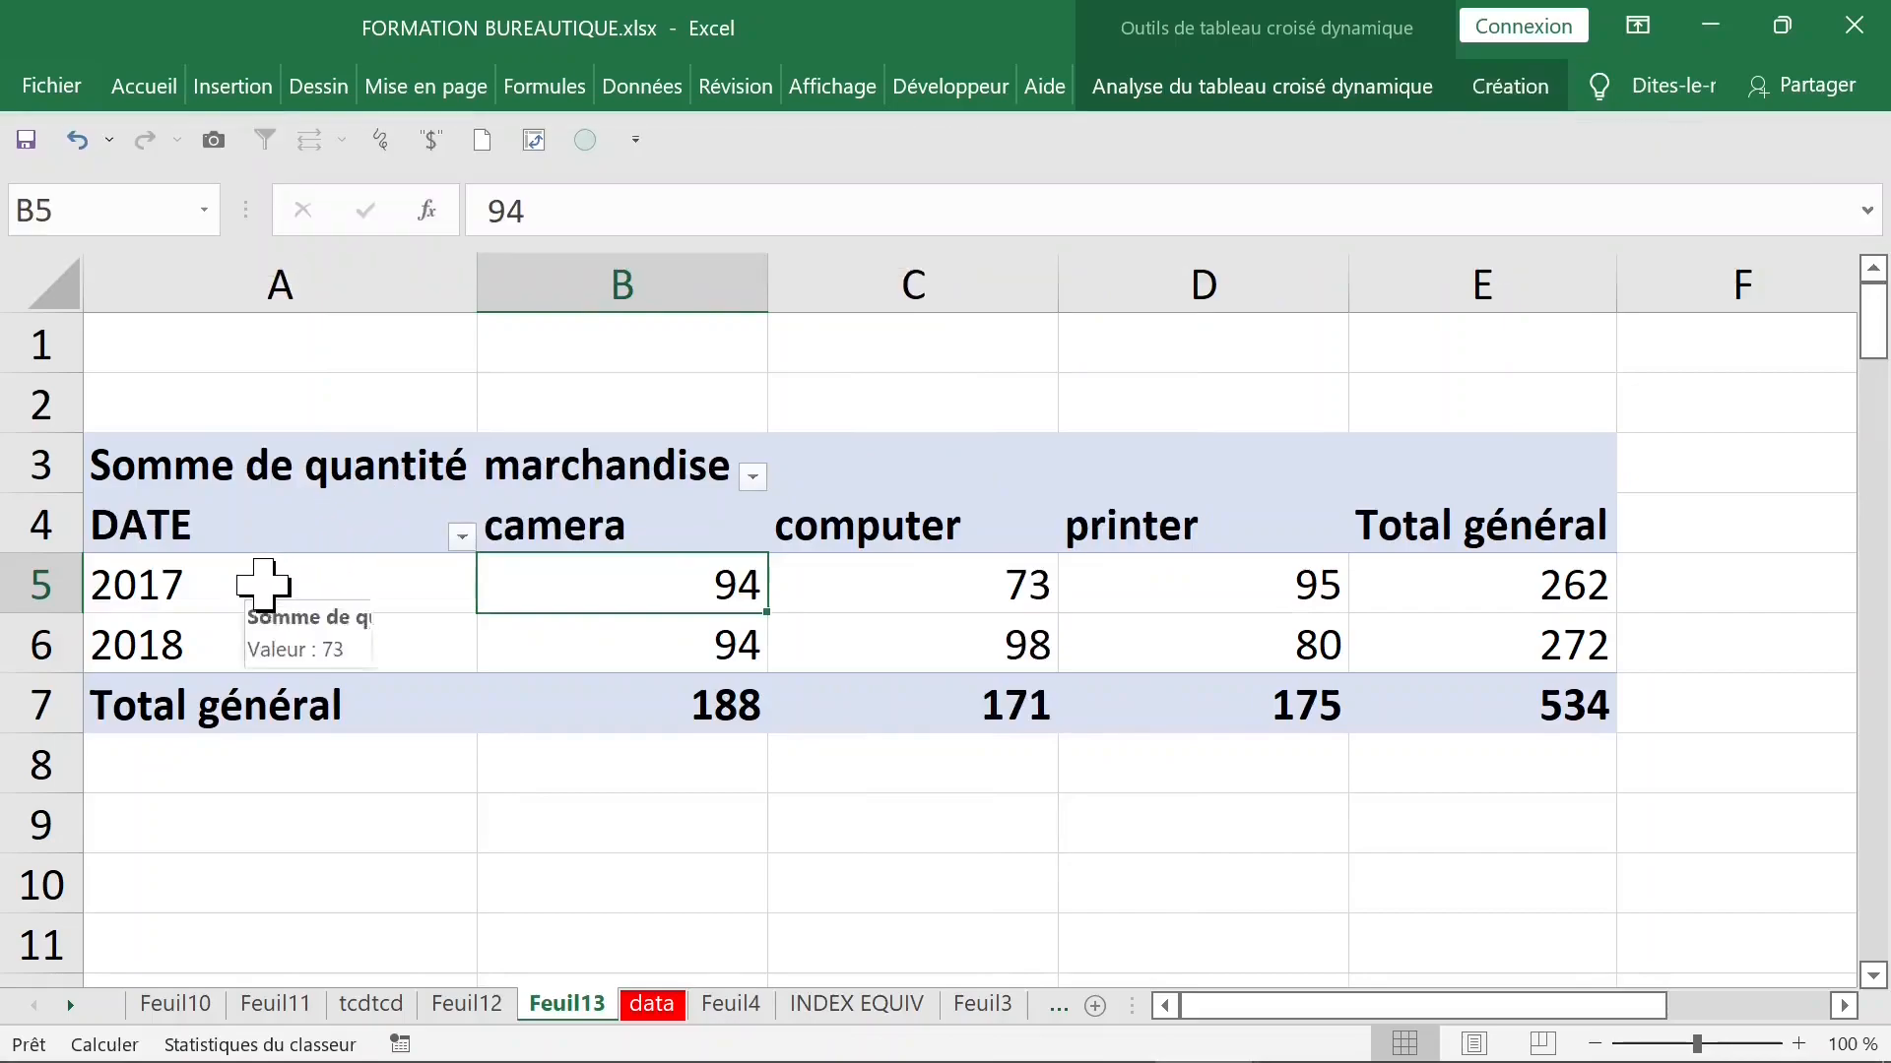
- Ungroup the yearly DATE row labels into individual dates
left_click(266, 583)
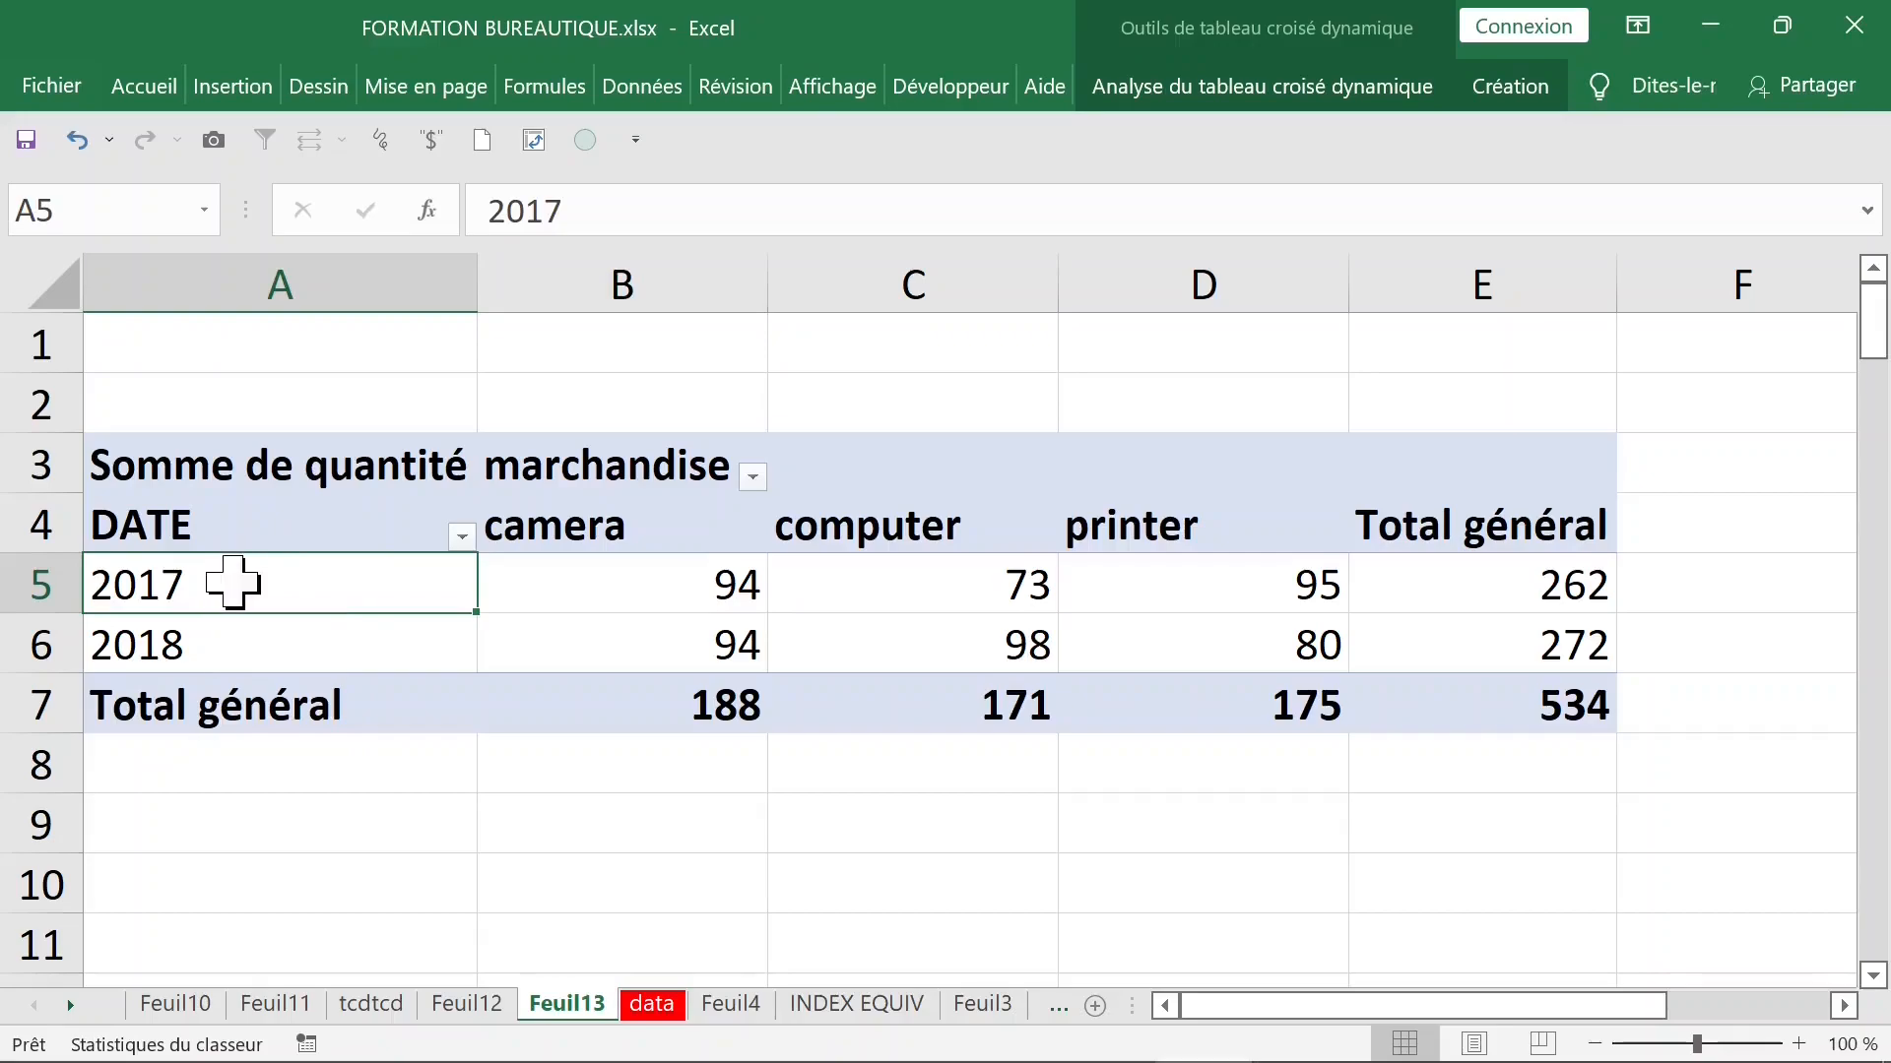
right_click(229, 585)
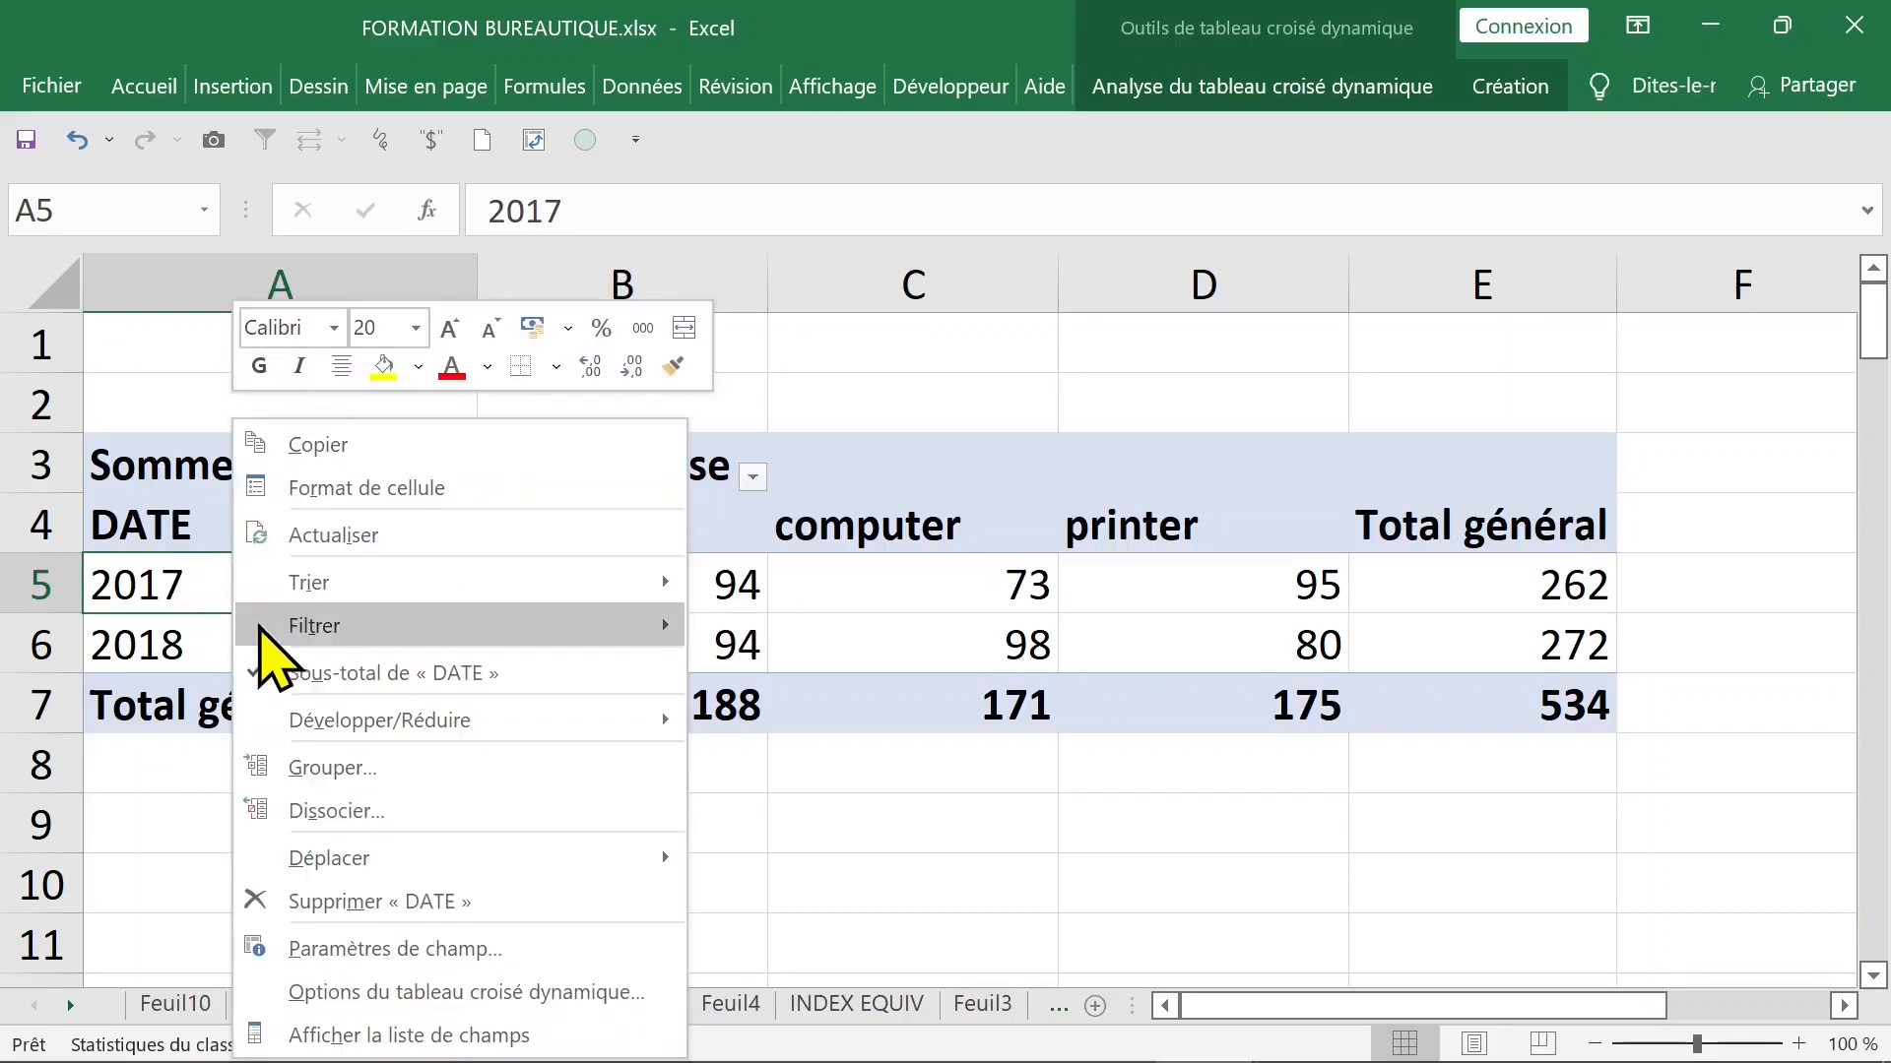
left_click(391, 811)
left_click(412, 670)
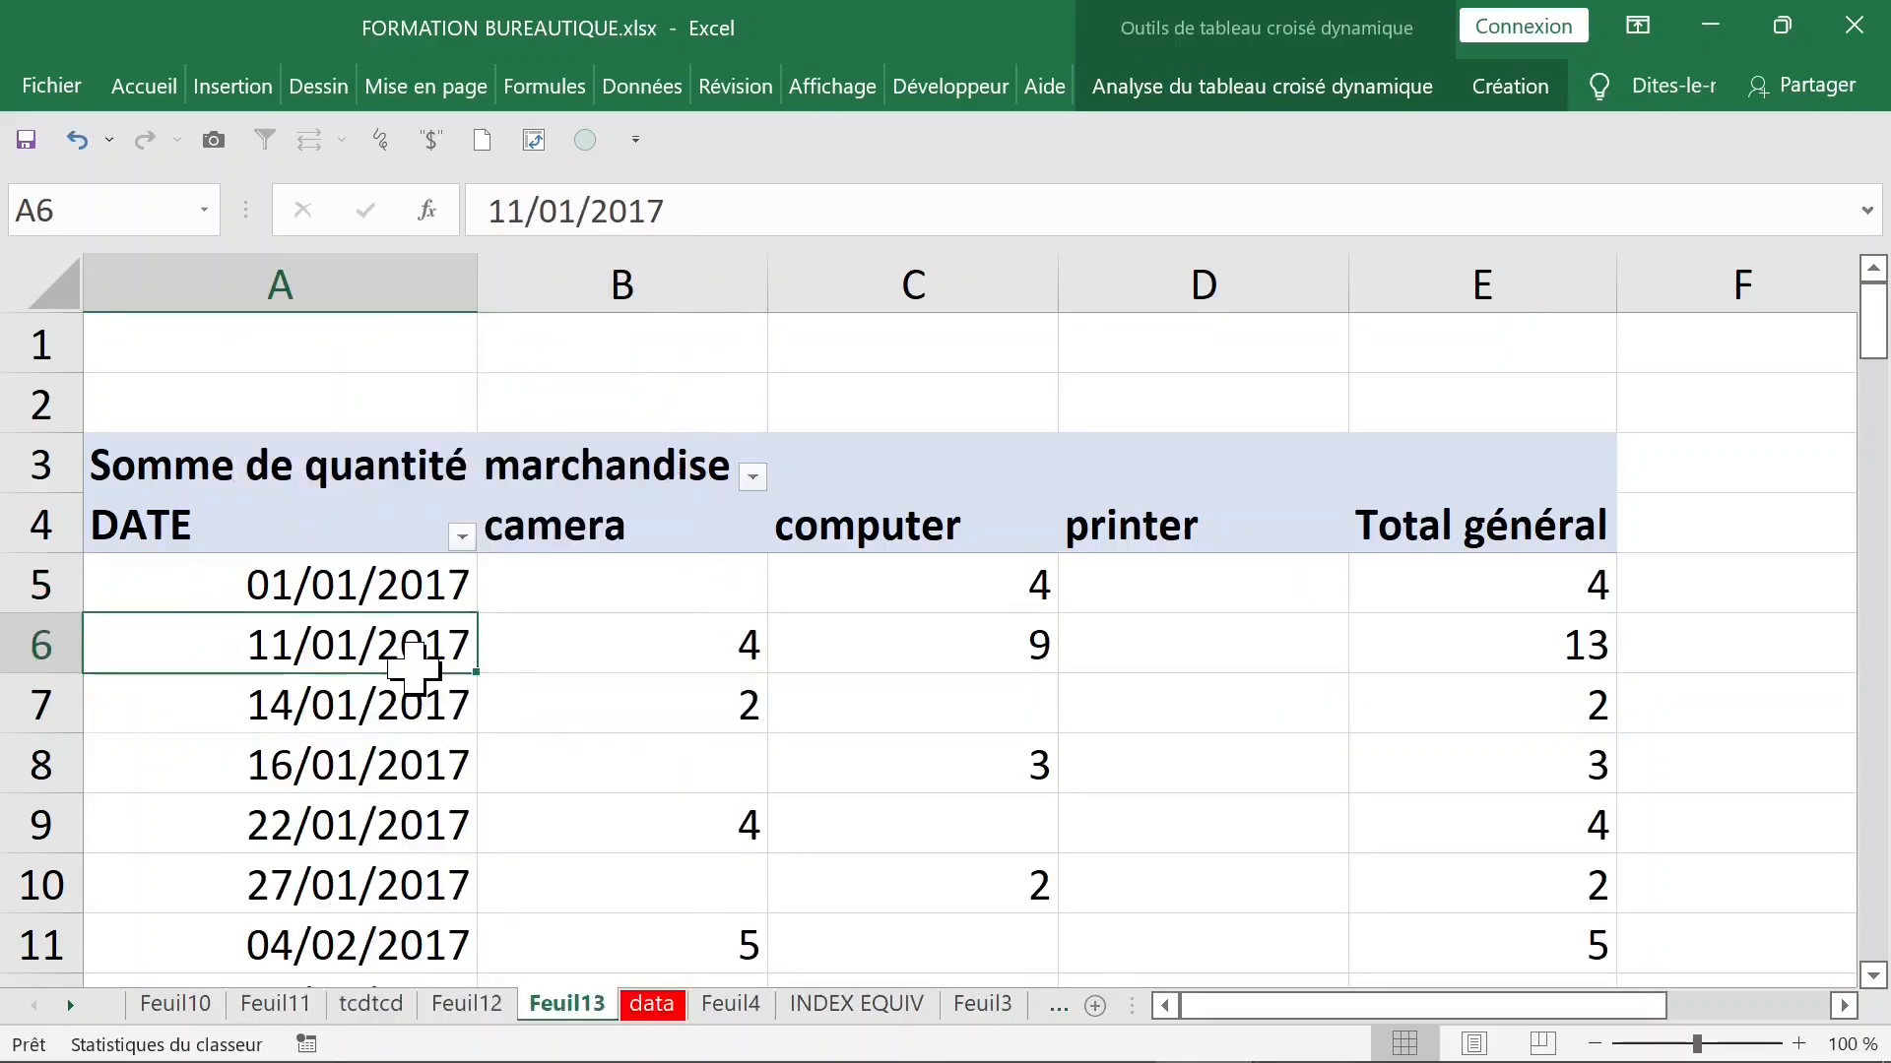
- Group the pivot table's row dates by Trimestres and Années, leaving Mois out
left_click(338, 591)
right_click(341, 595)
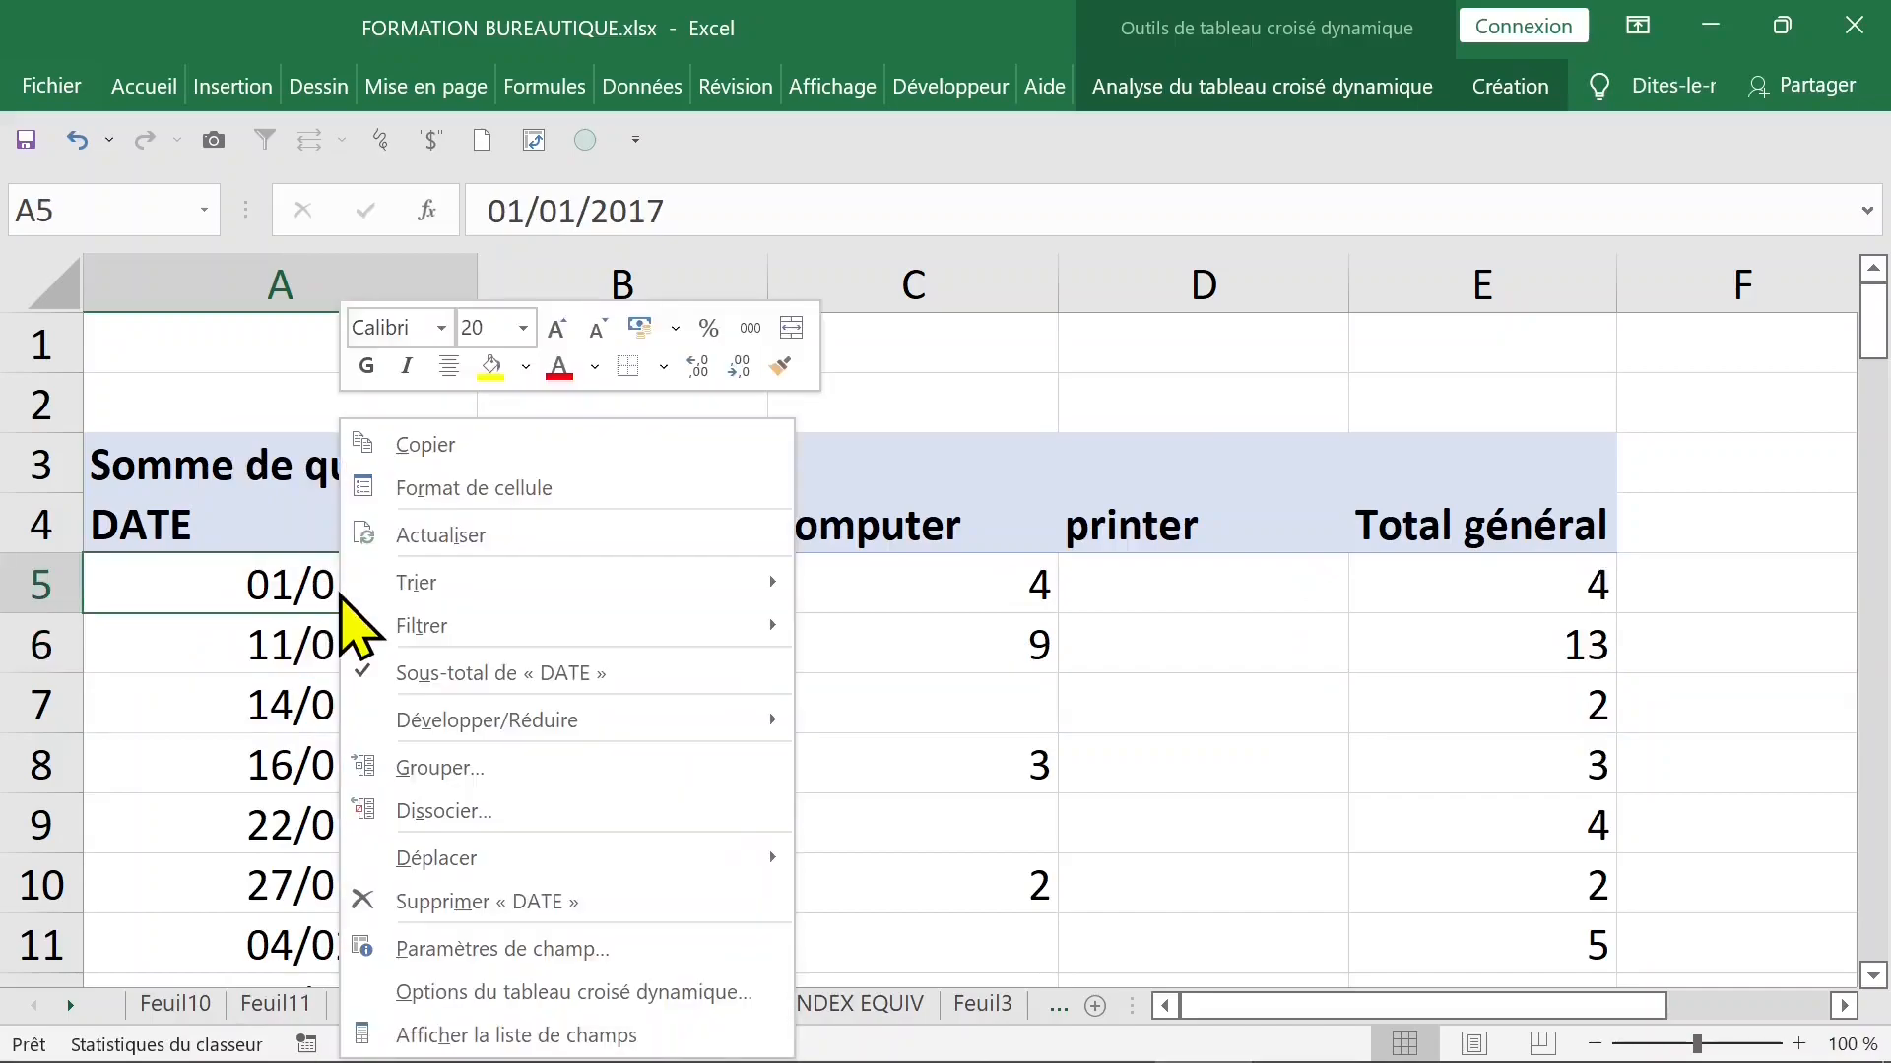
left_click(445, 769)
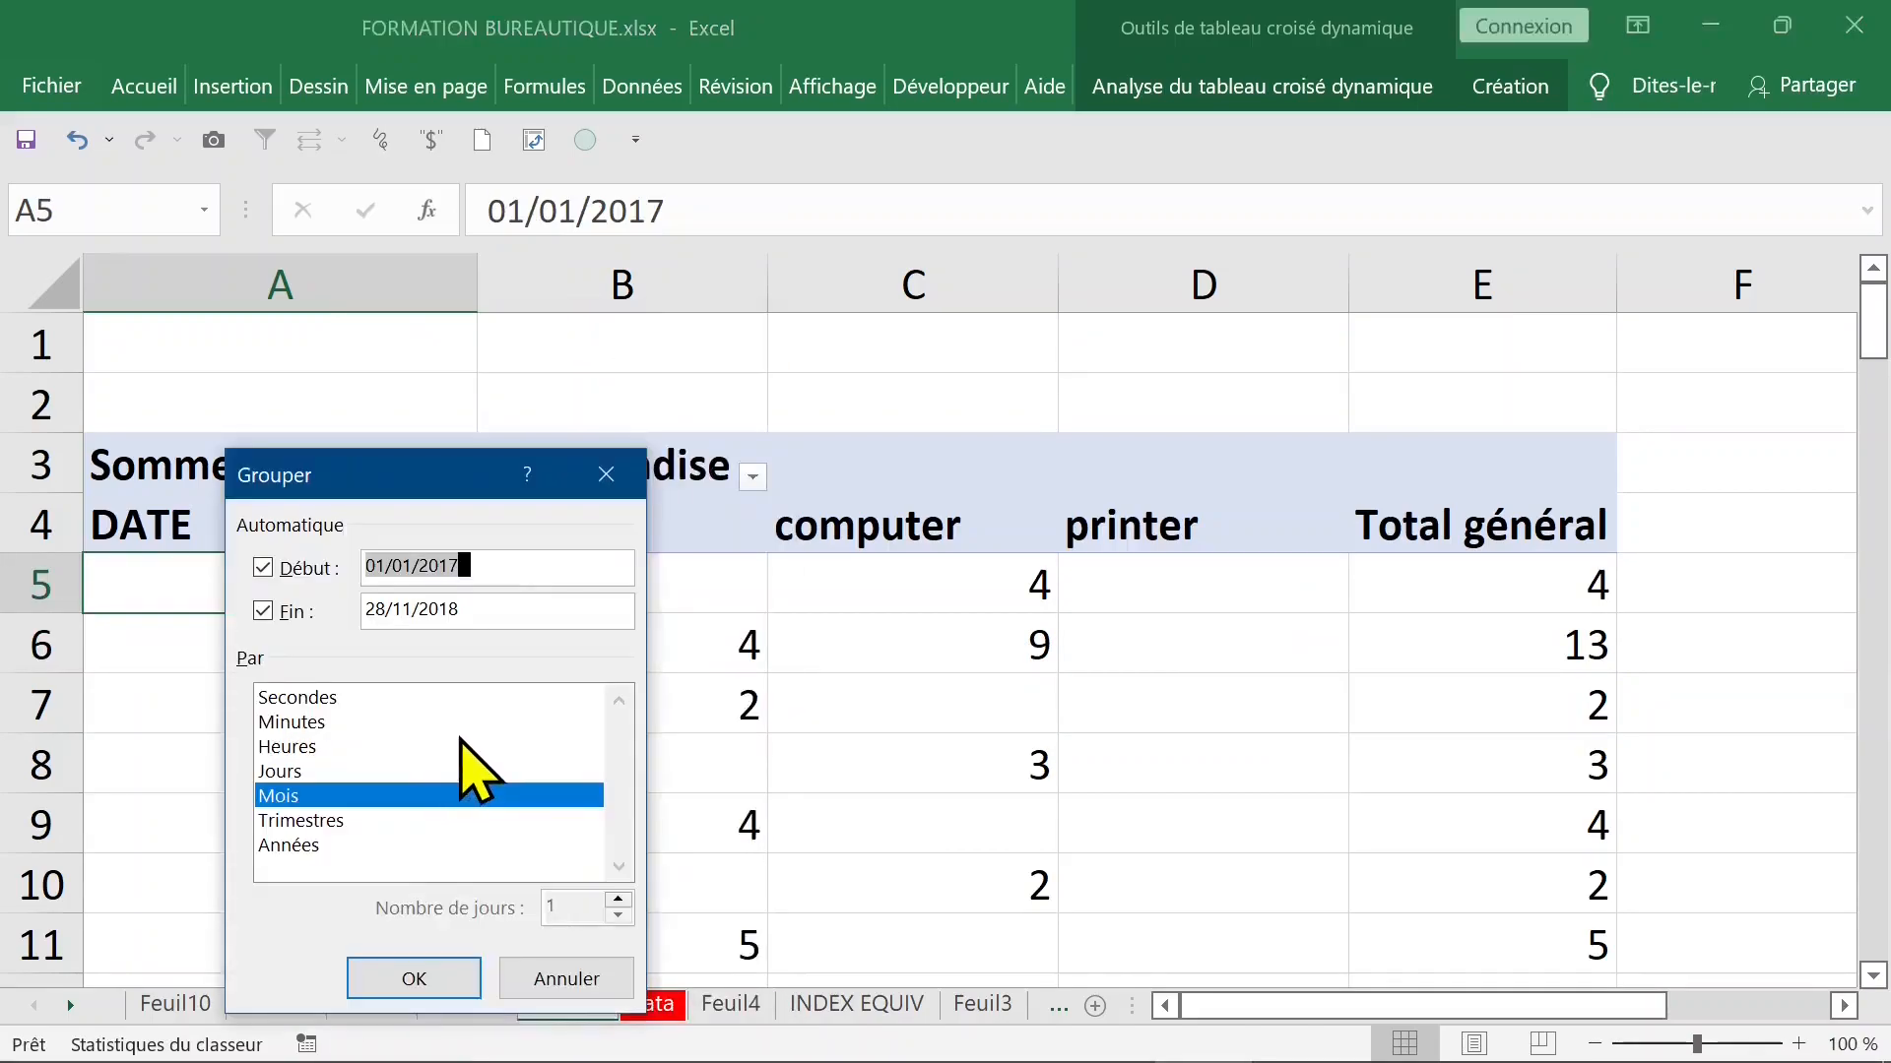
left_click(316, 822)
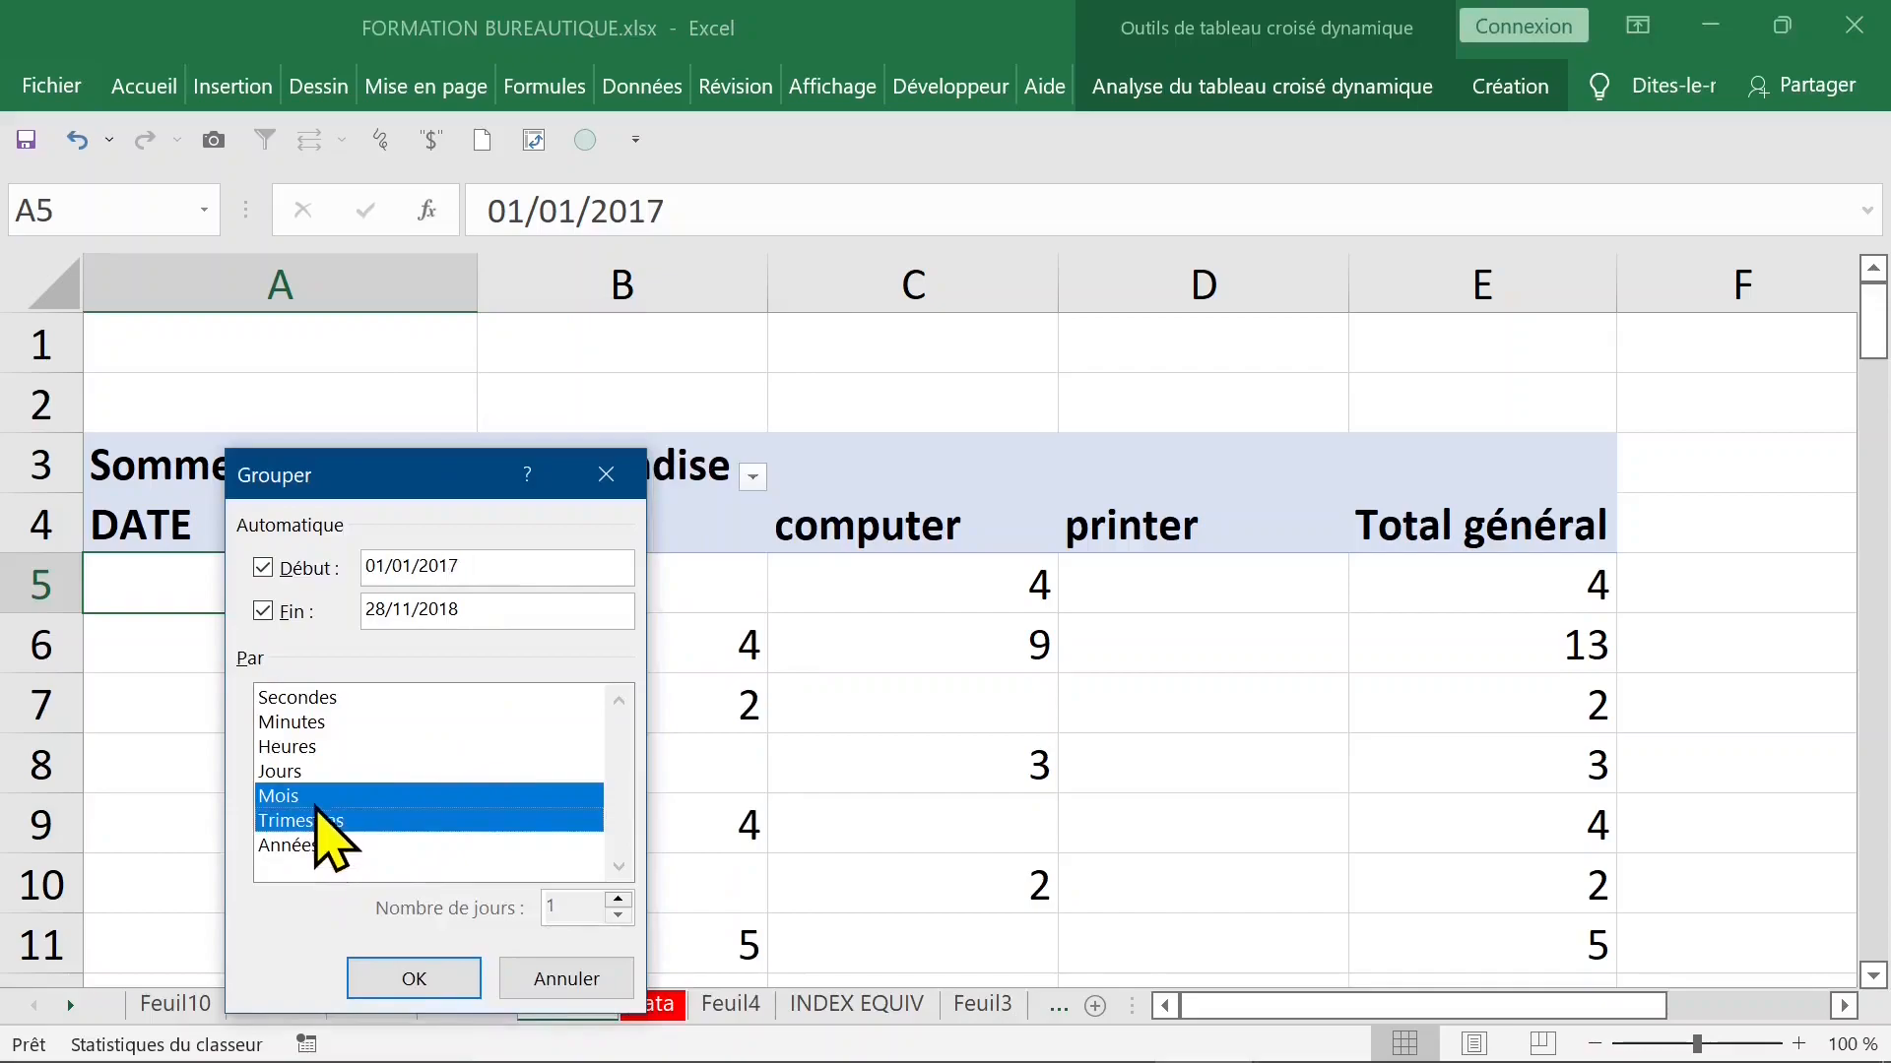
left_click(312, 802)
left_click(317, 846)
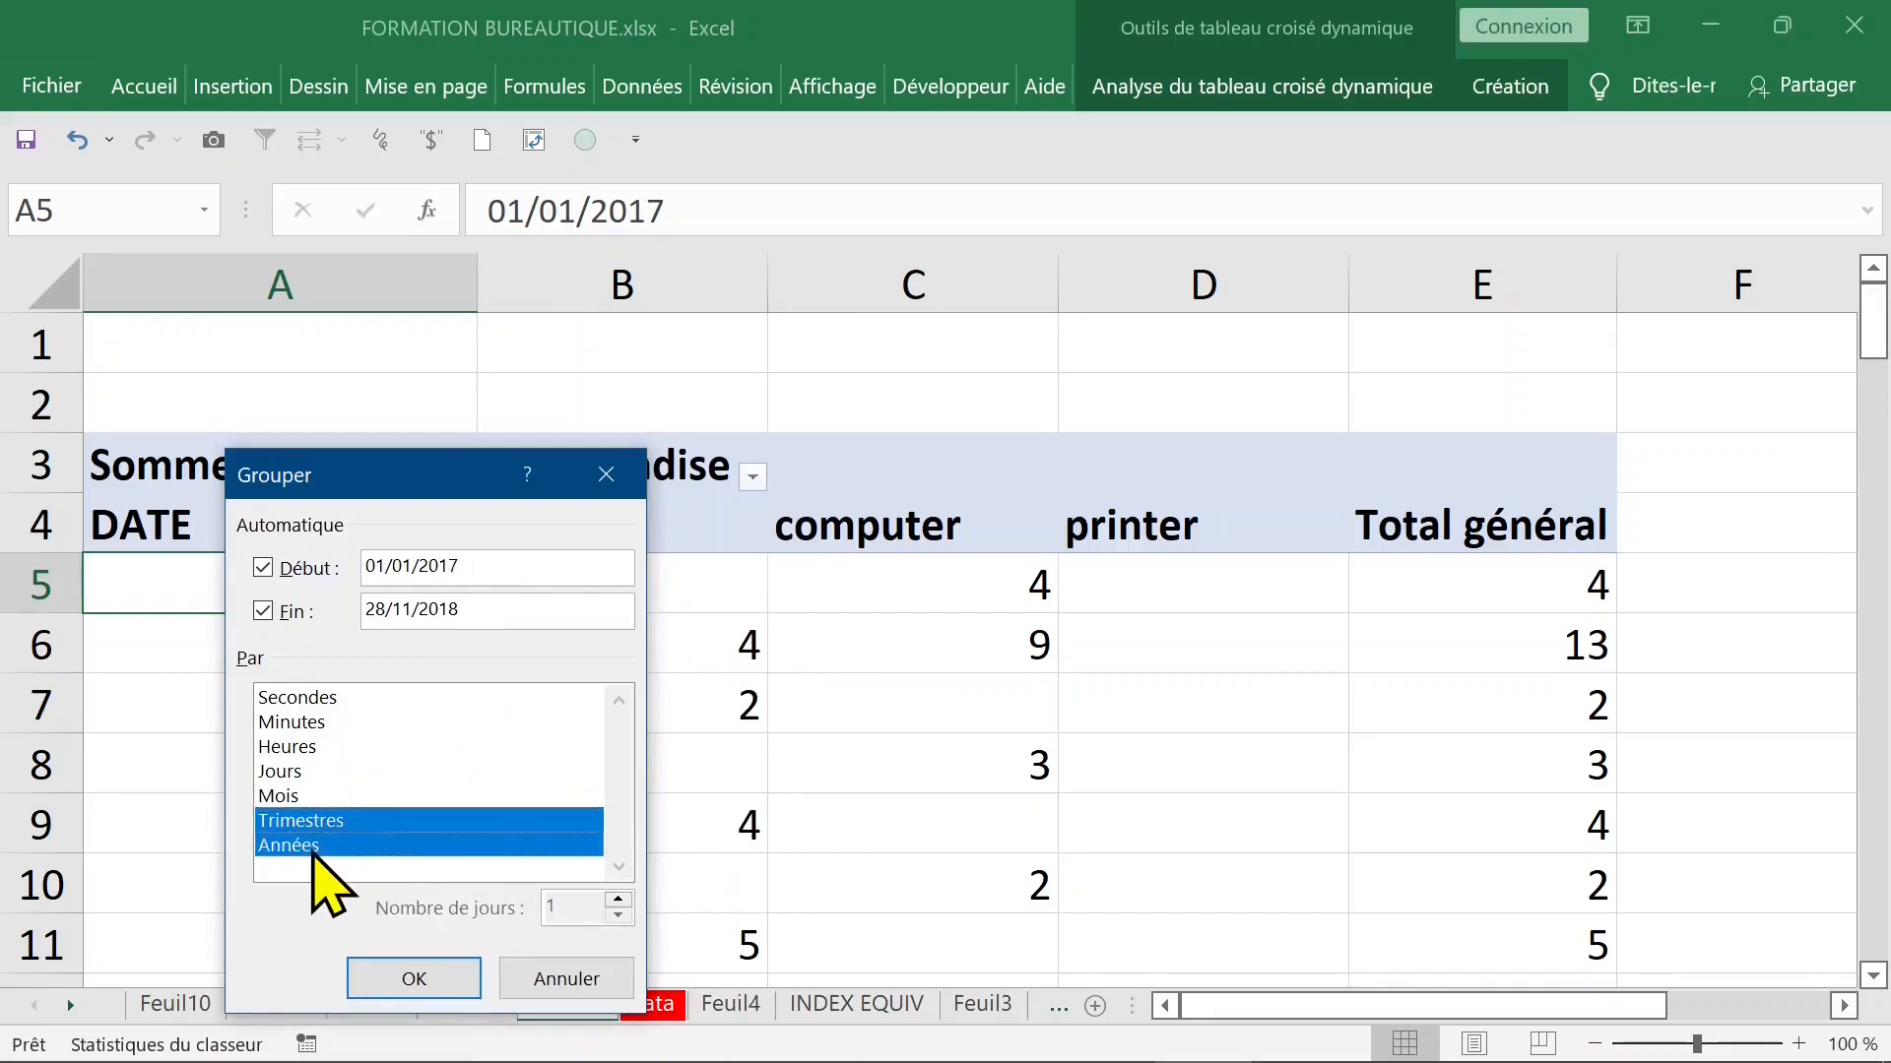
left_click(414, 977)
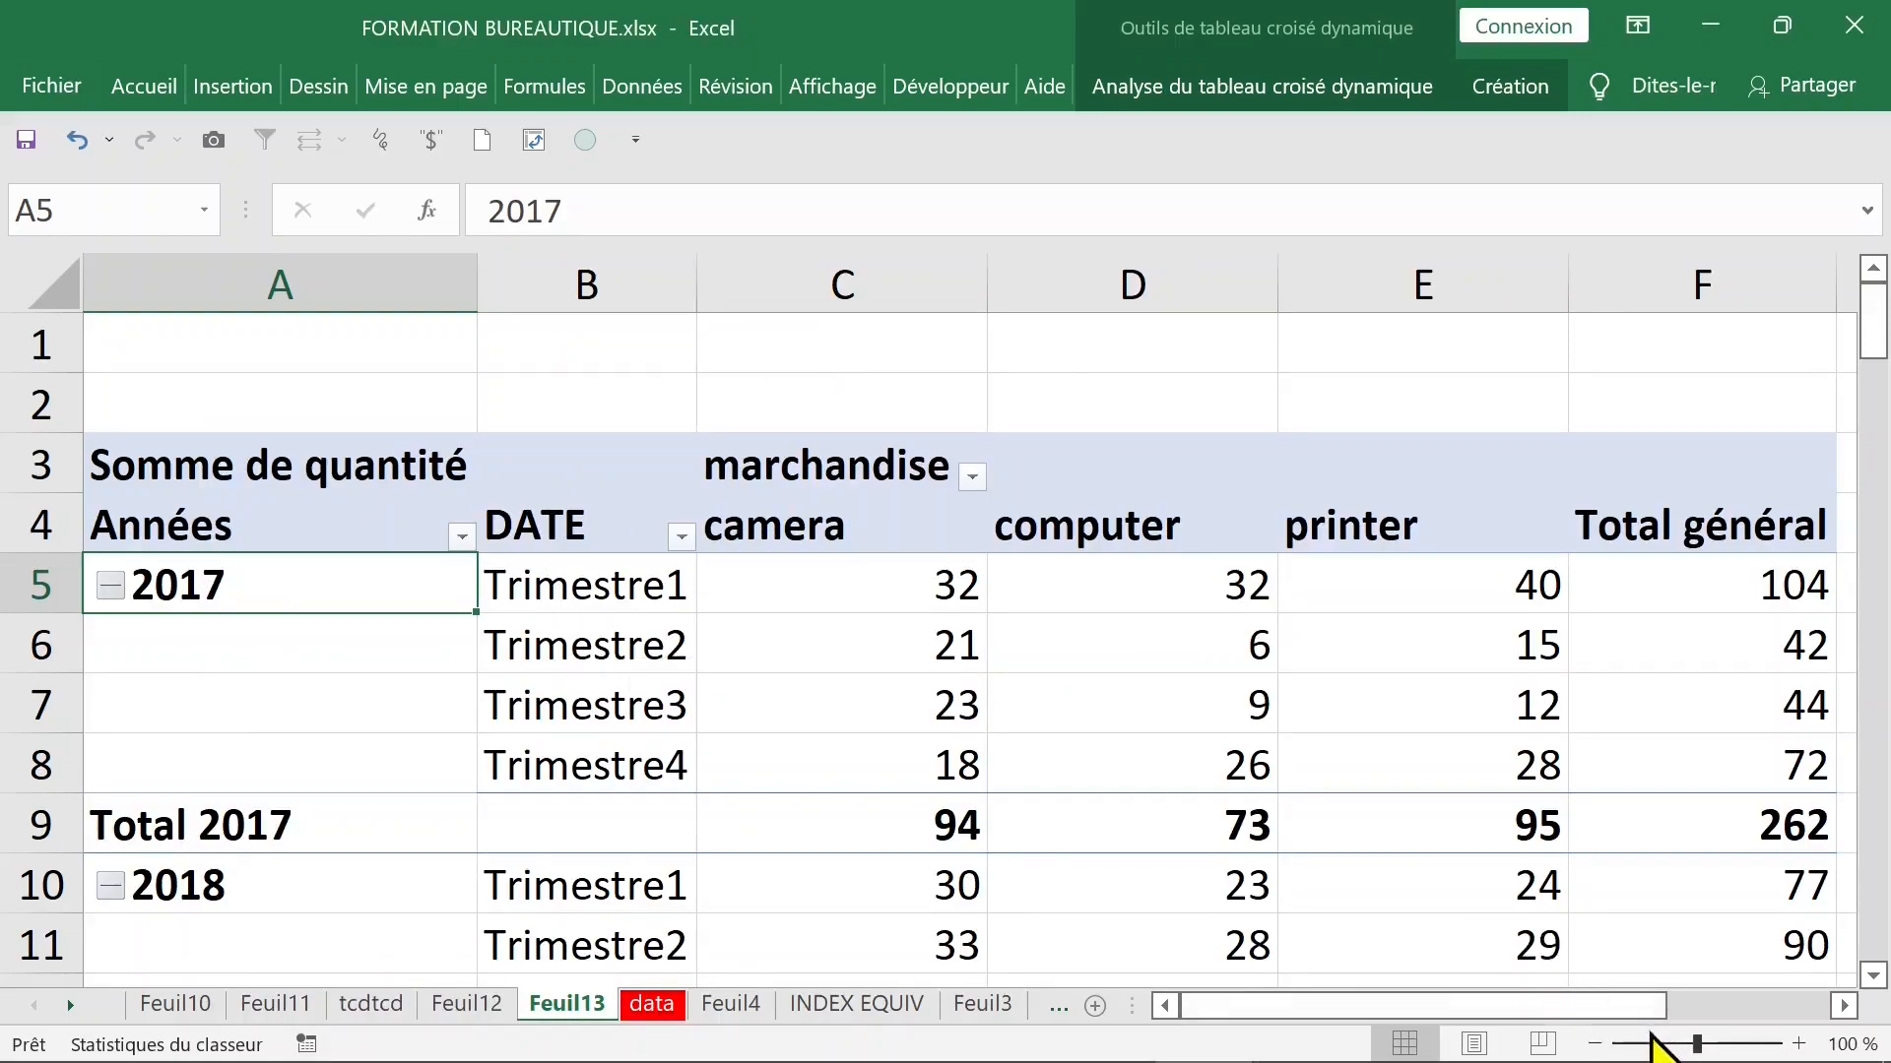
- Repeat all item labels in the pivot table so each quarter row carries its year
left_click_drag(1677, 1040, 1675, 1042)
left_click_drag(228, 540, 228, 659)
left_click(194, 768)
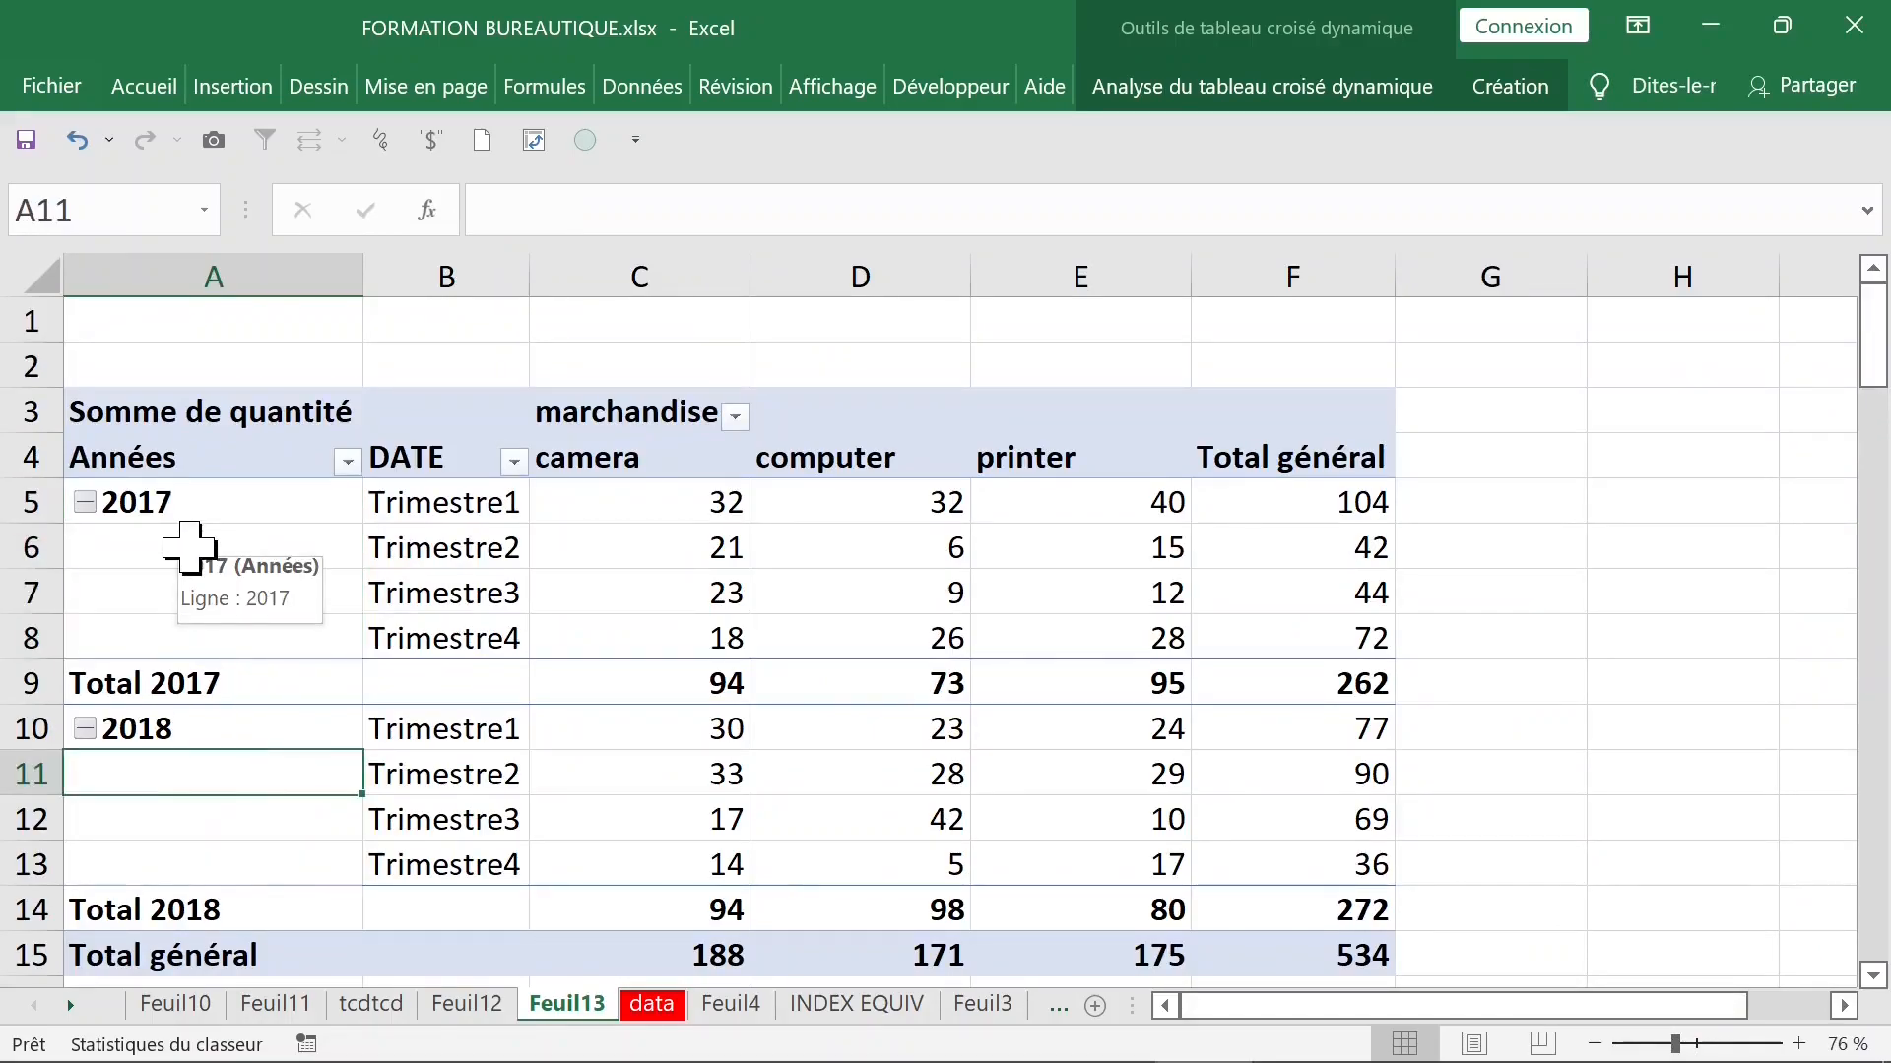
left_click(1507, 89)
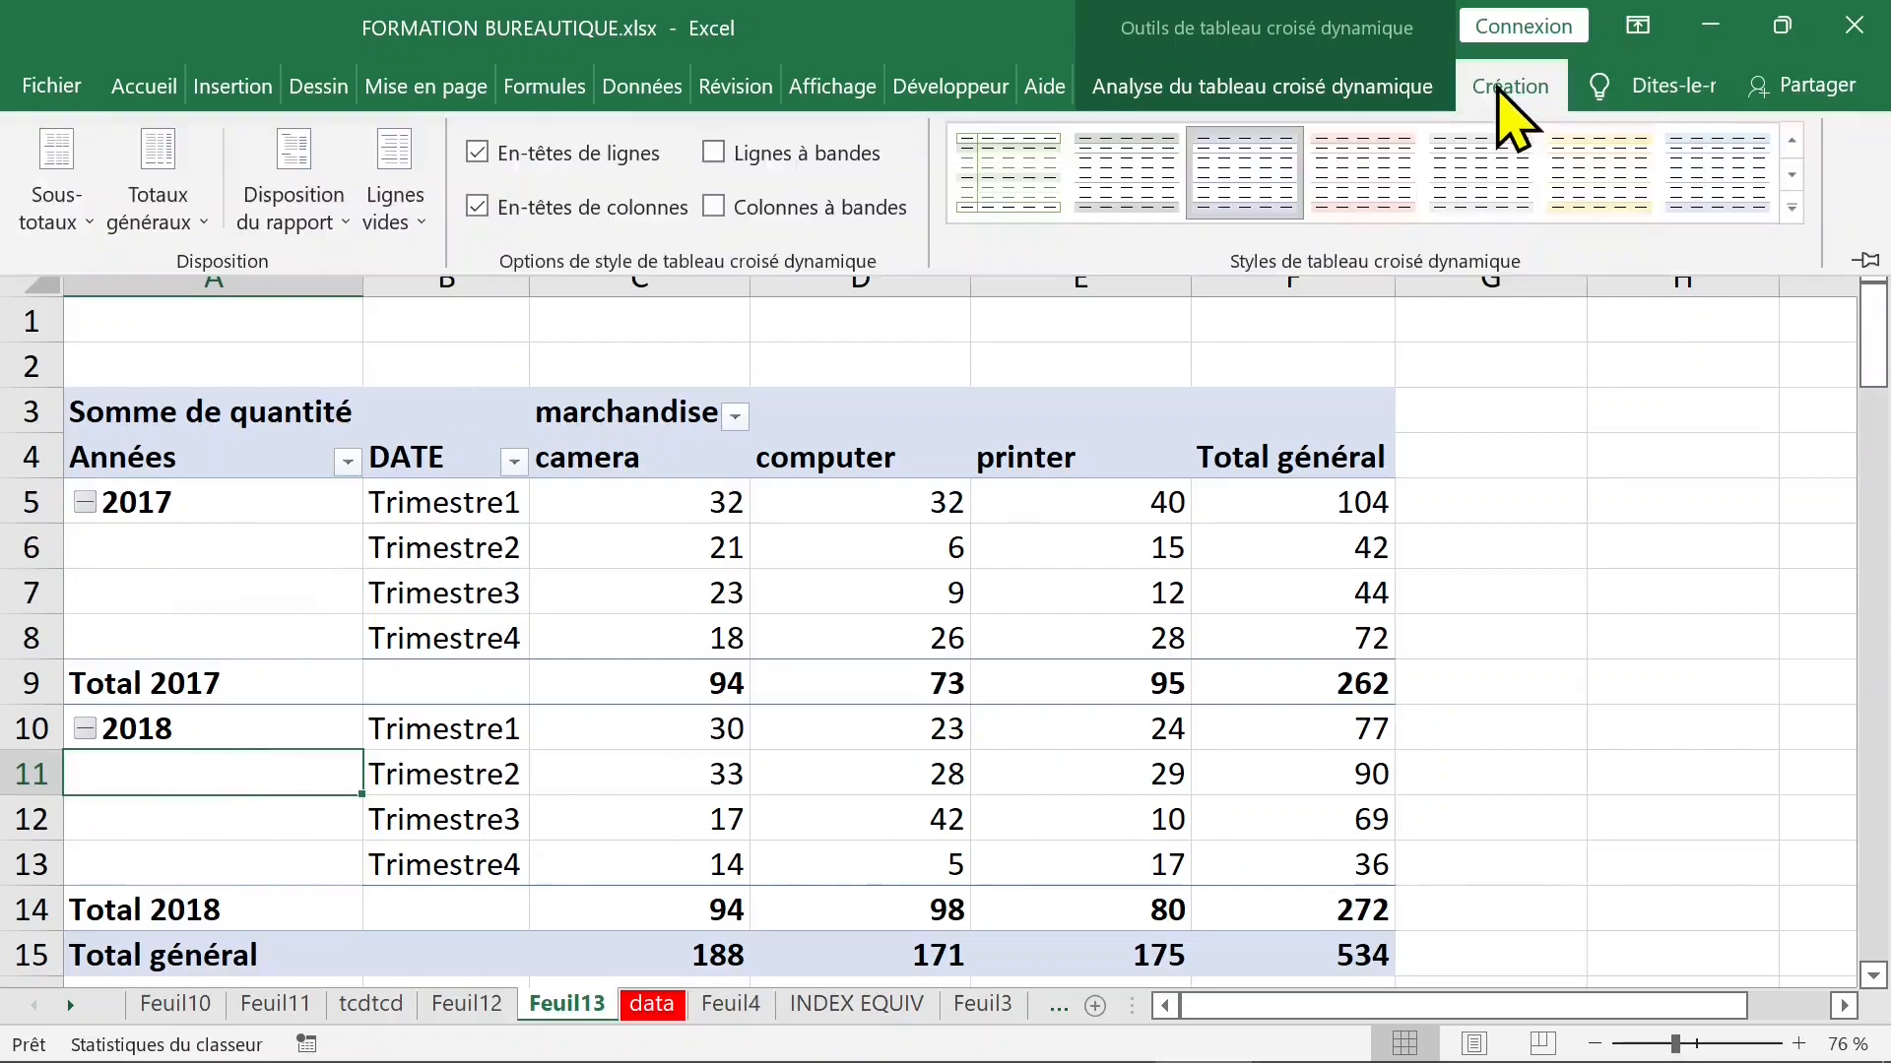
left_click(323, 235)
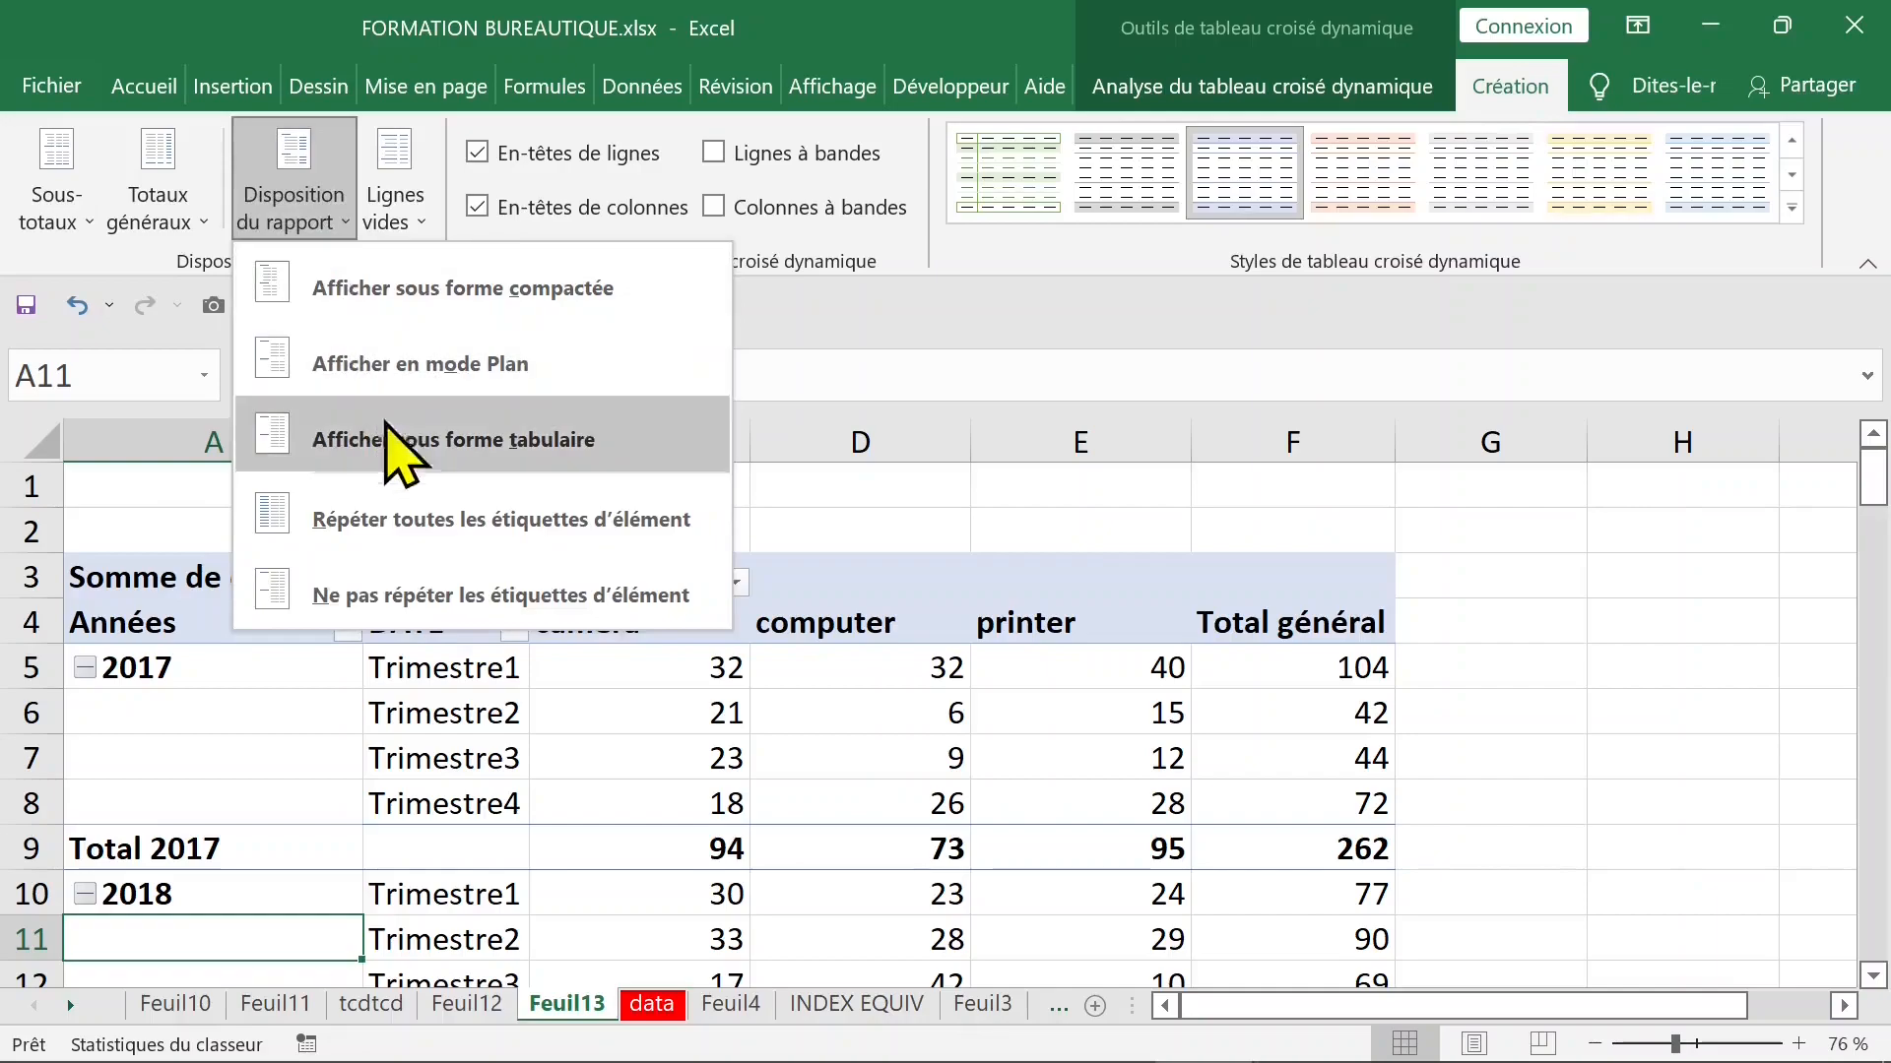
left_click(431, 522)
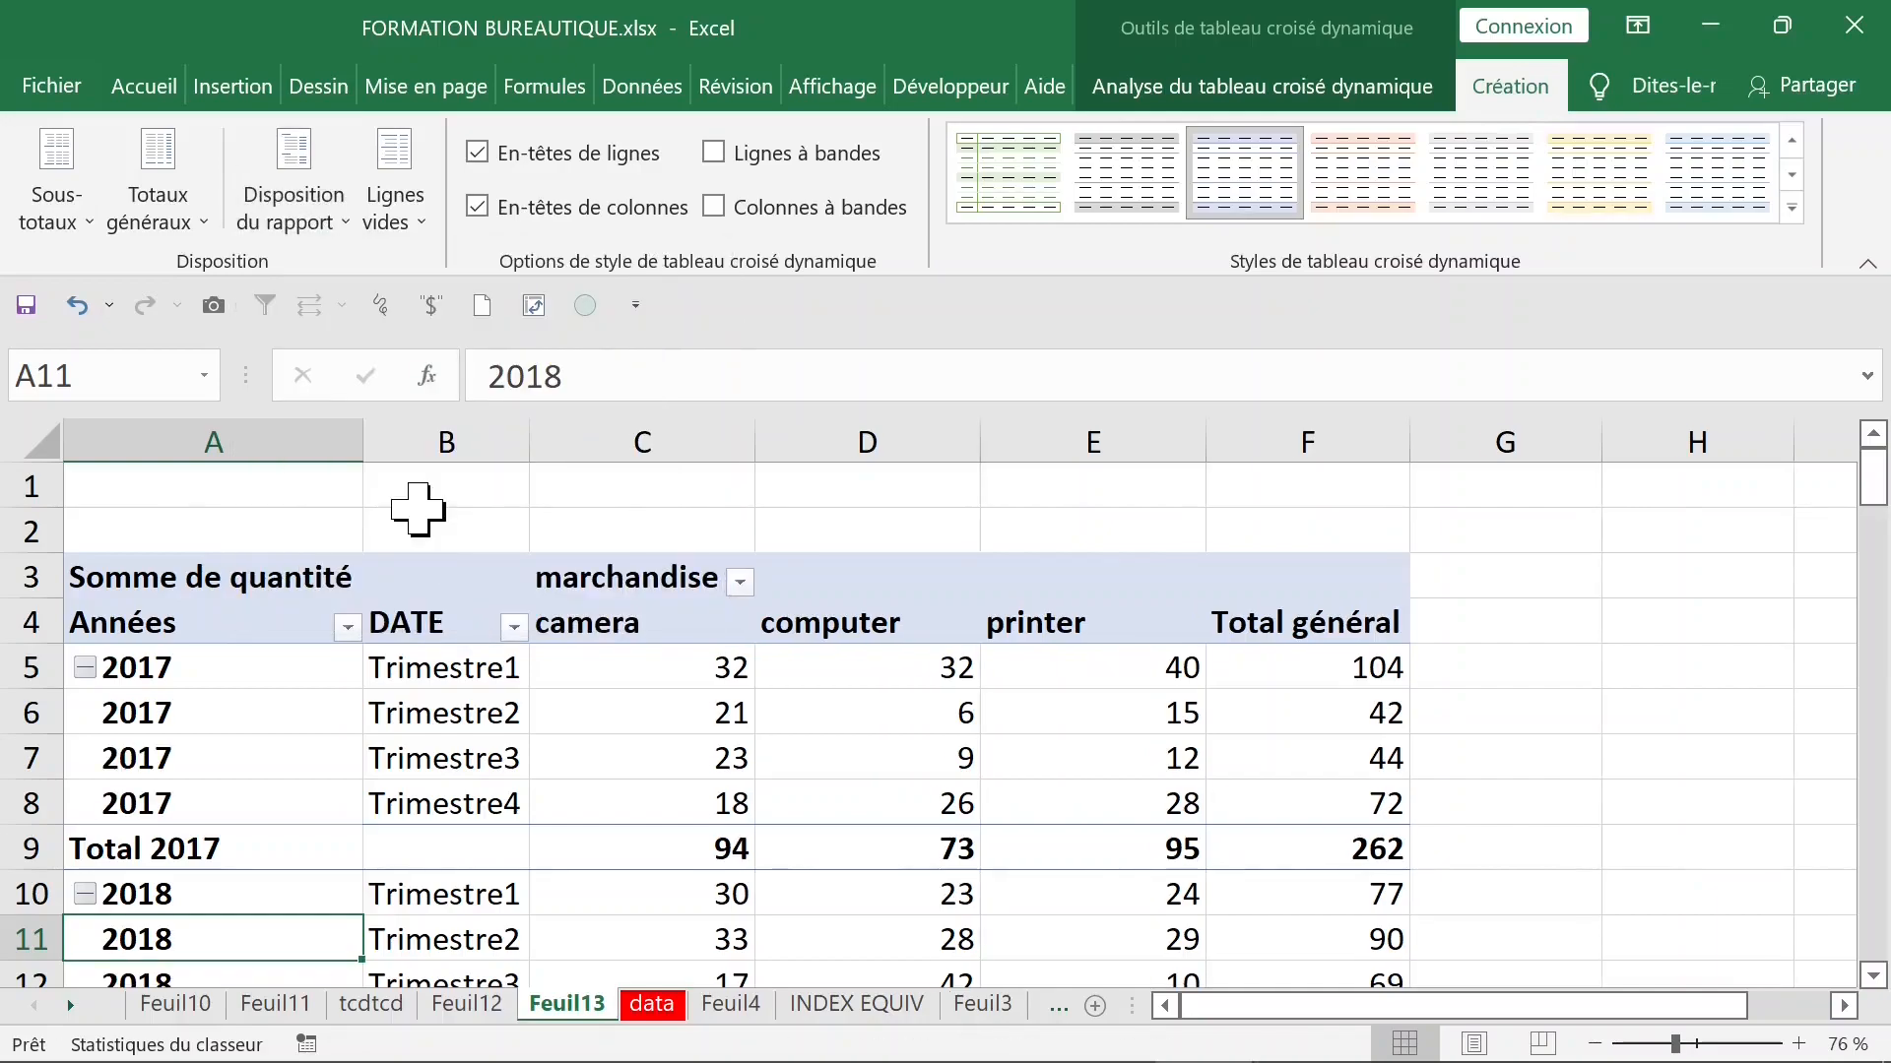
left_click(332, 202)
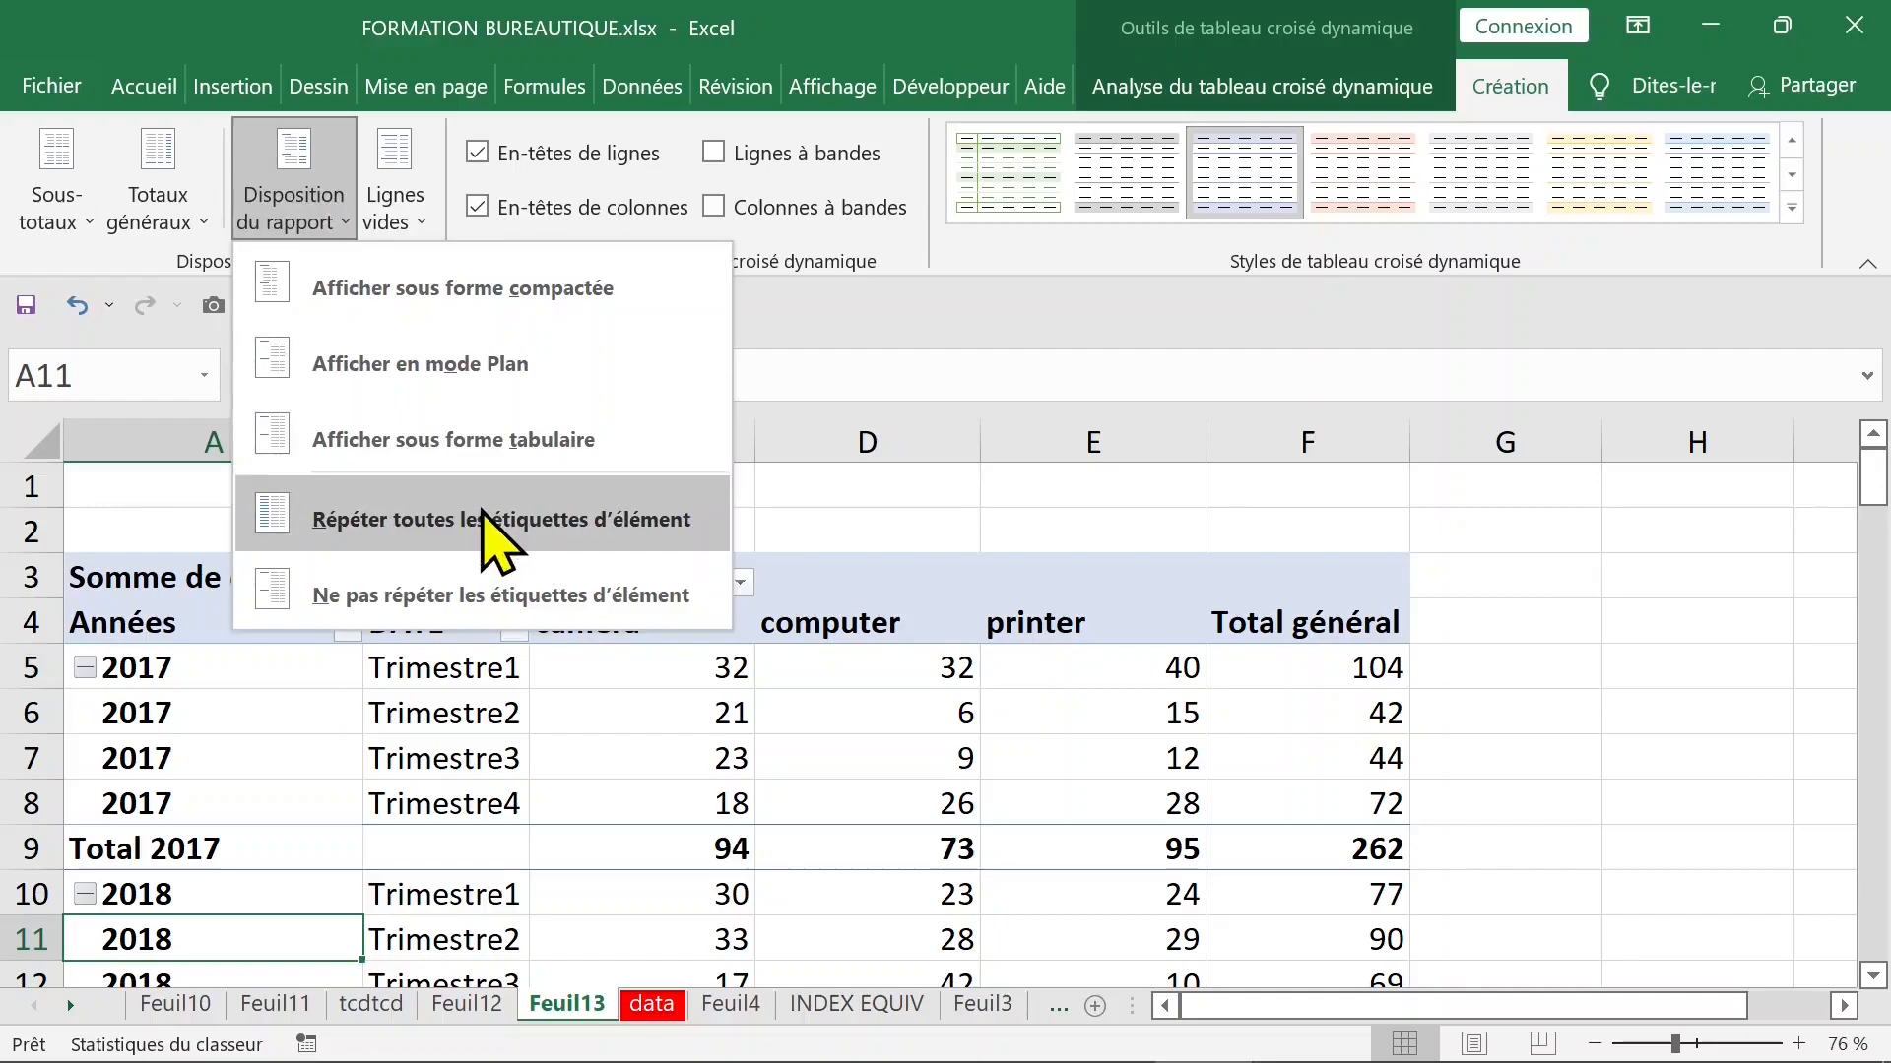
left_click(201, 738)
left_click(211, 724)
- Show the field list for the quarterly pivot table
left_click(493, 713)
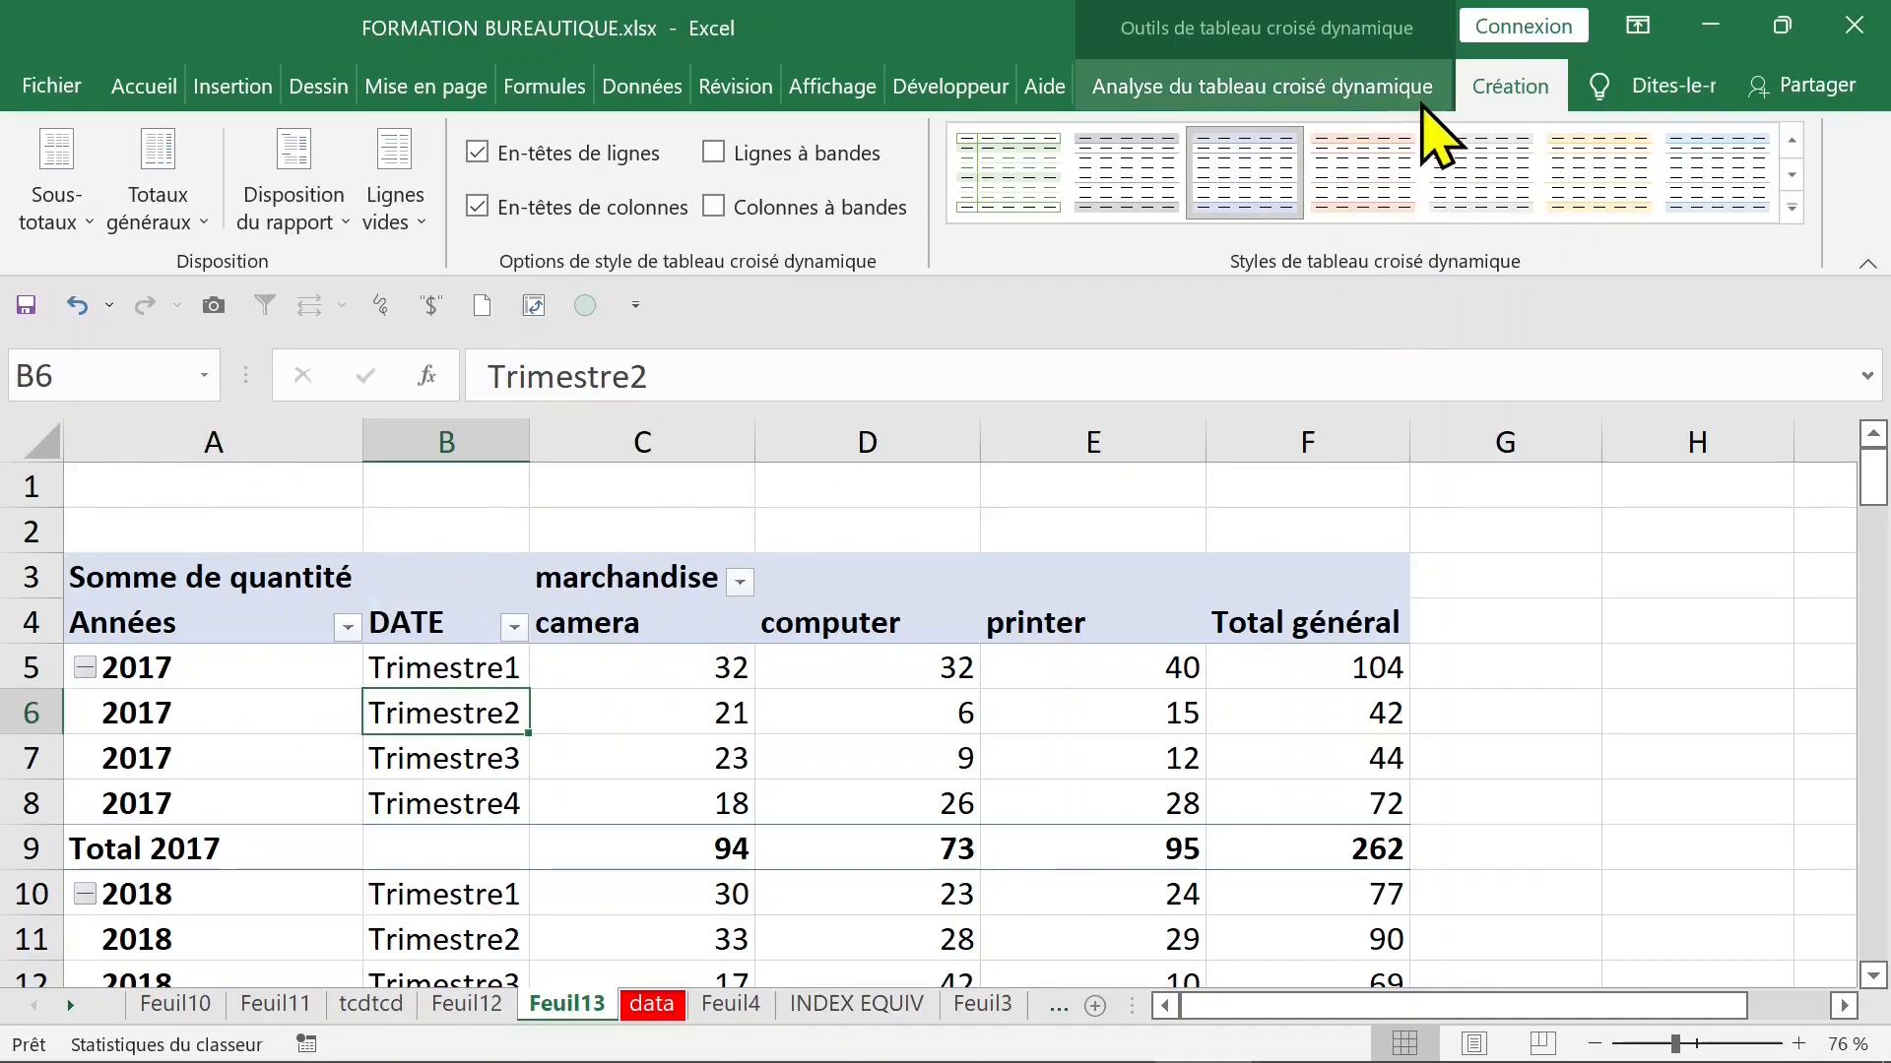
left_click(1298, 95)
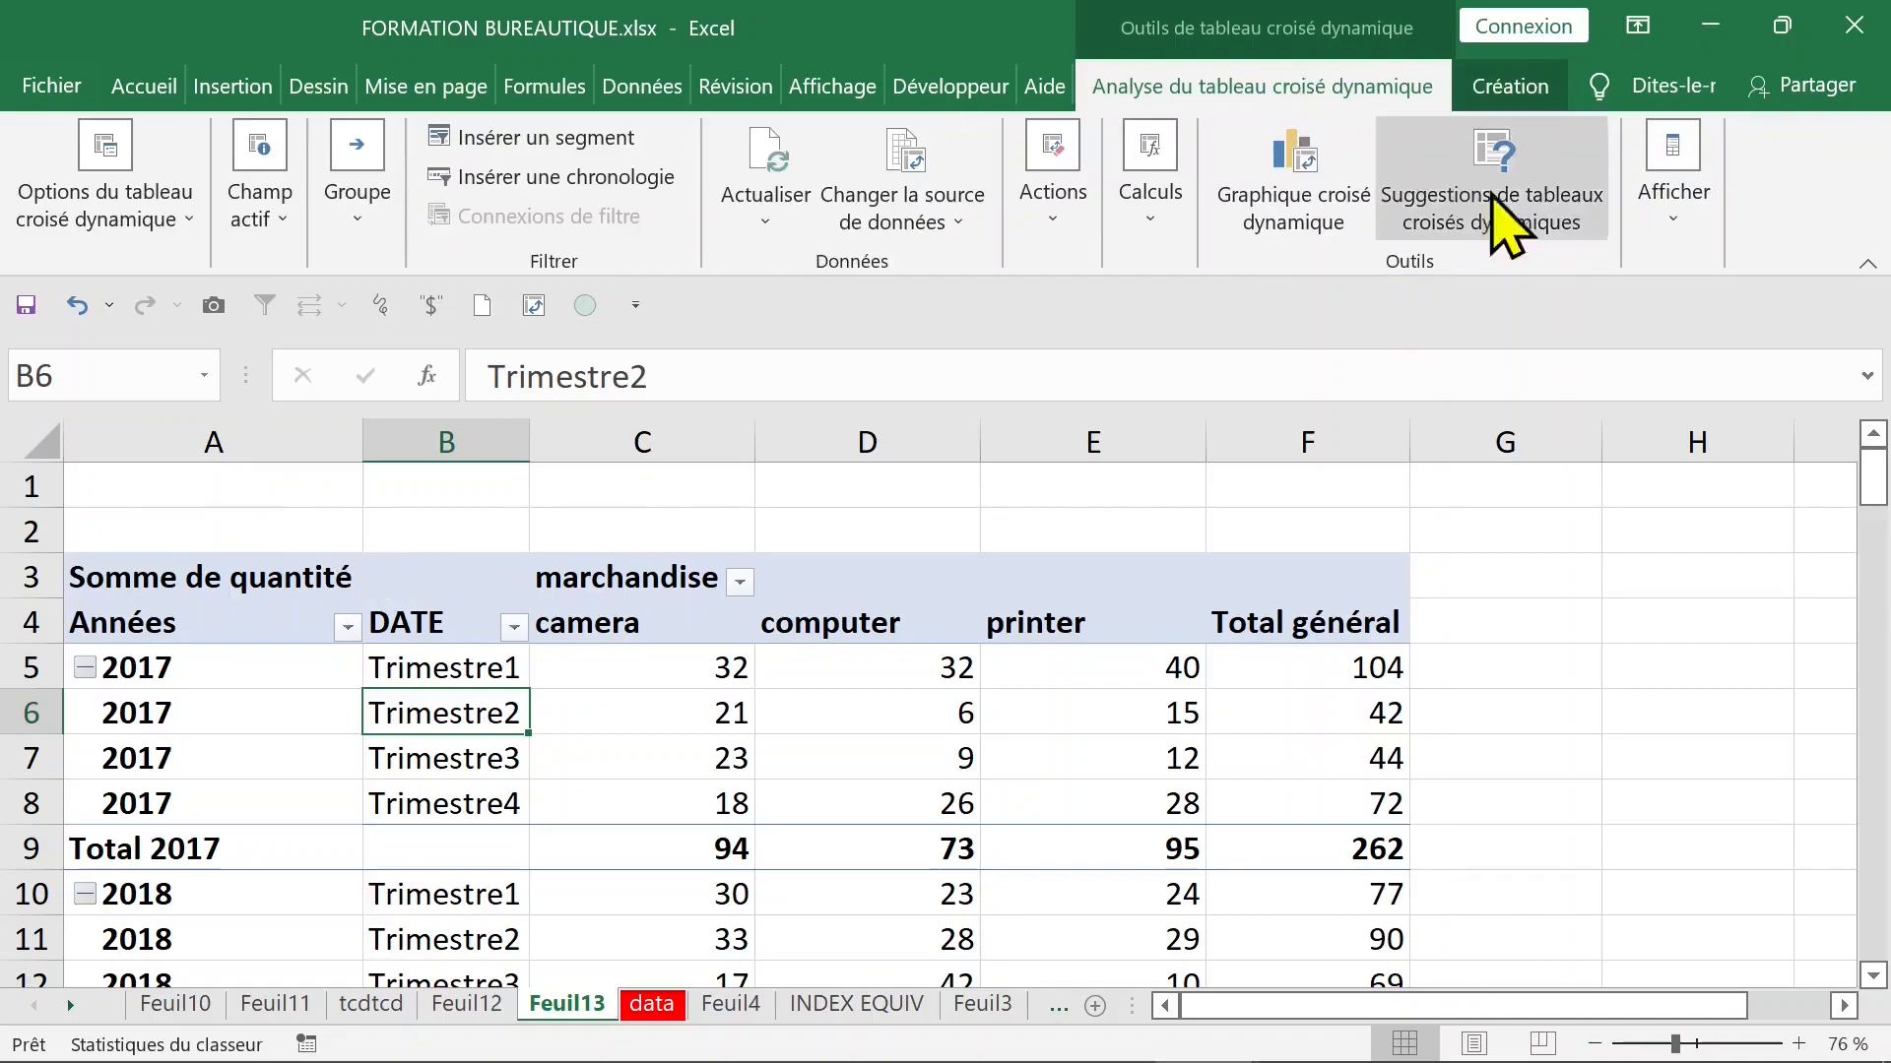
left_click(1666, 237)
left_click(1660, 300)
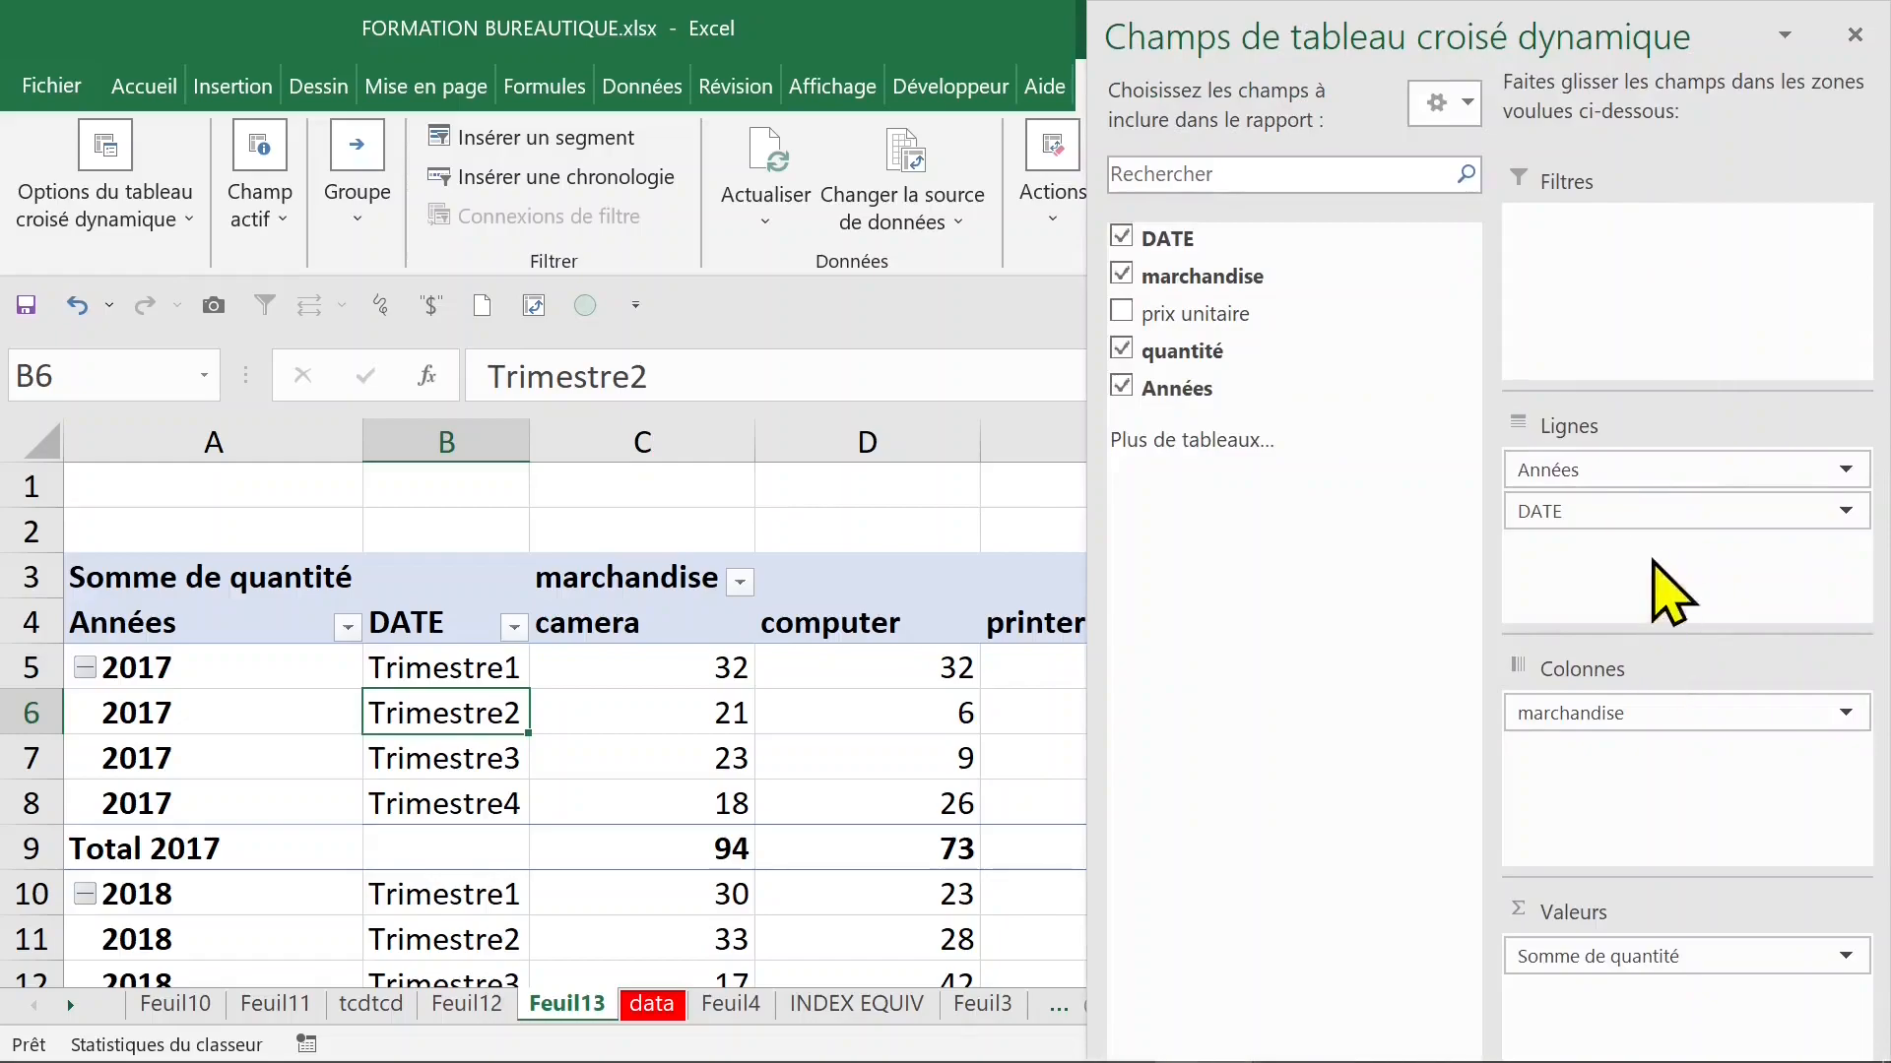
- Move DATE from the pivot rows to the filters and look through its quarter filter choices
left_click_drag(1622, 504, 1607, 234)
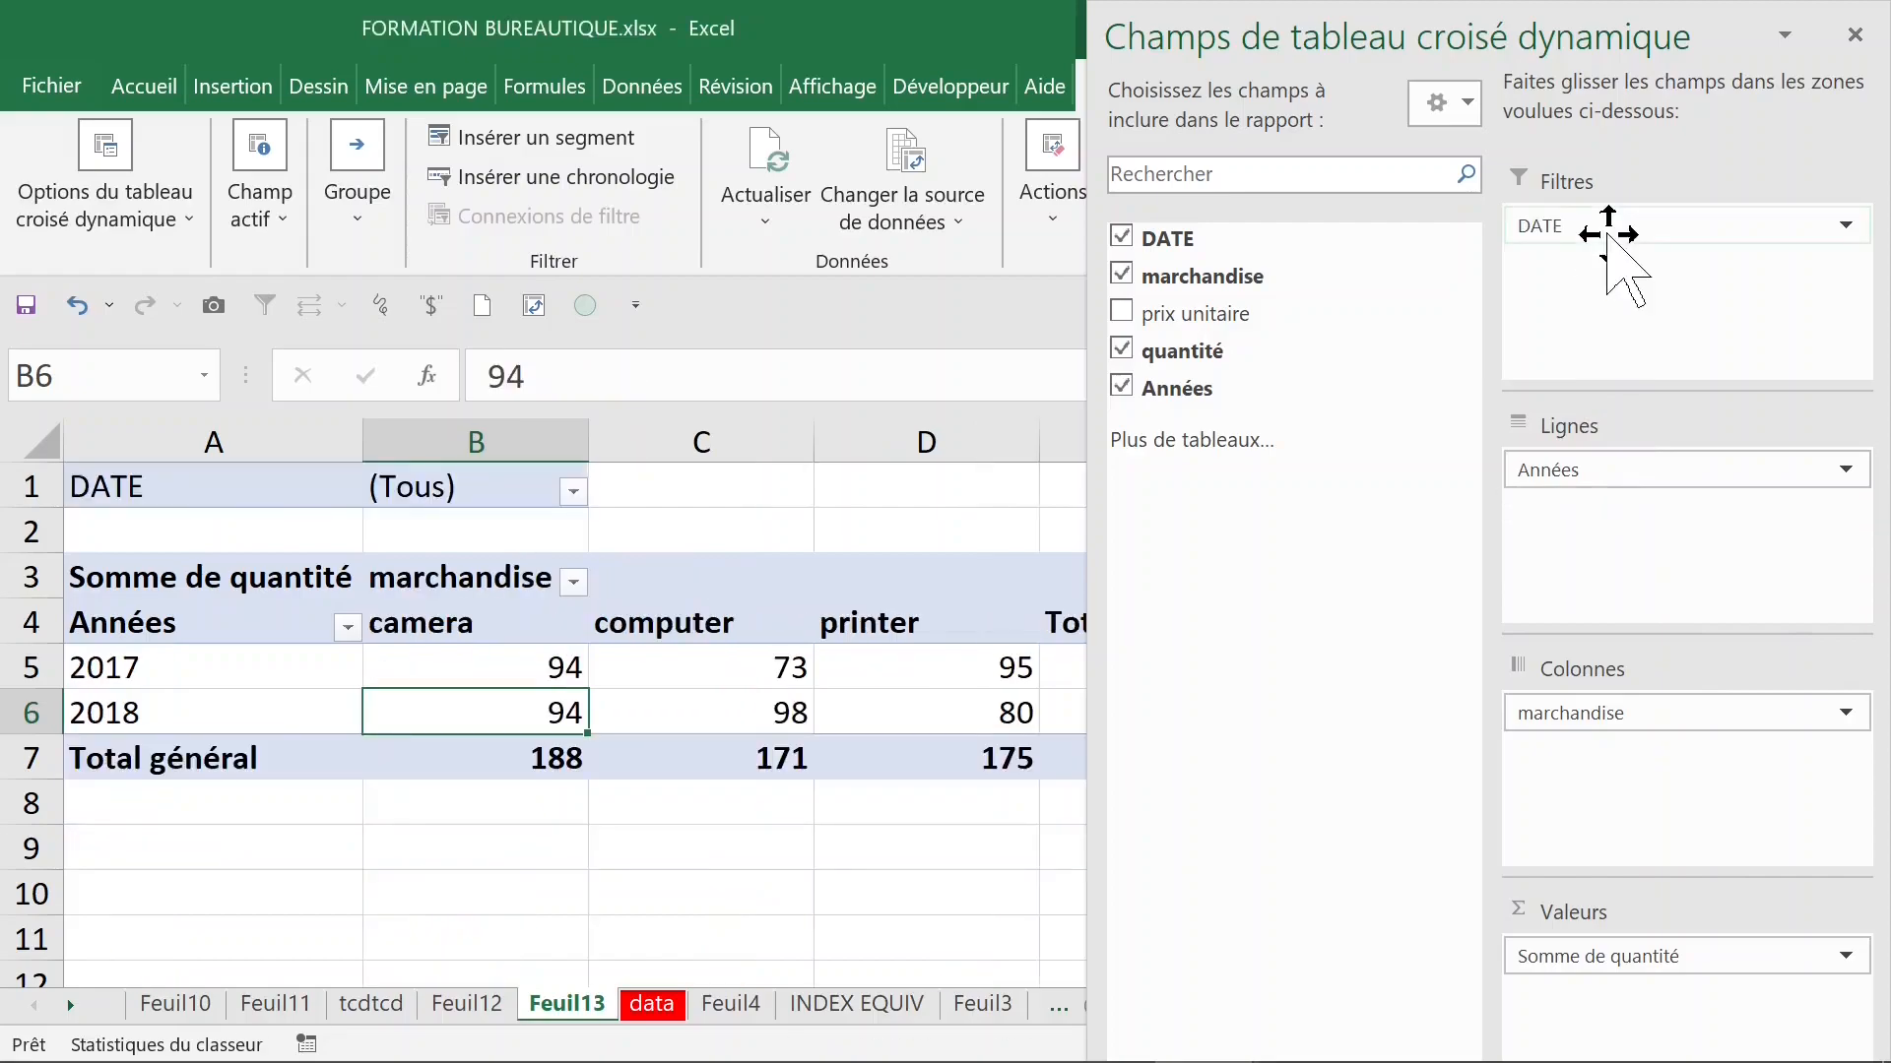
left_click(574, 492)
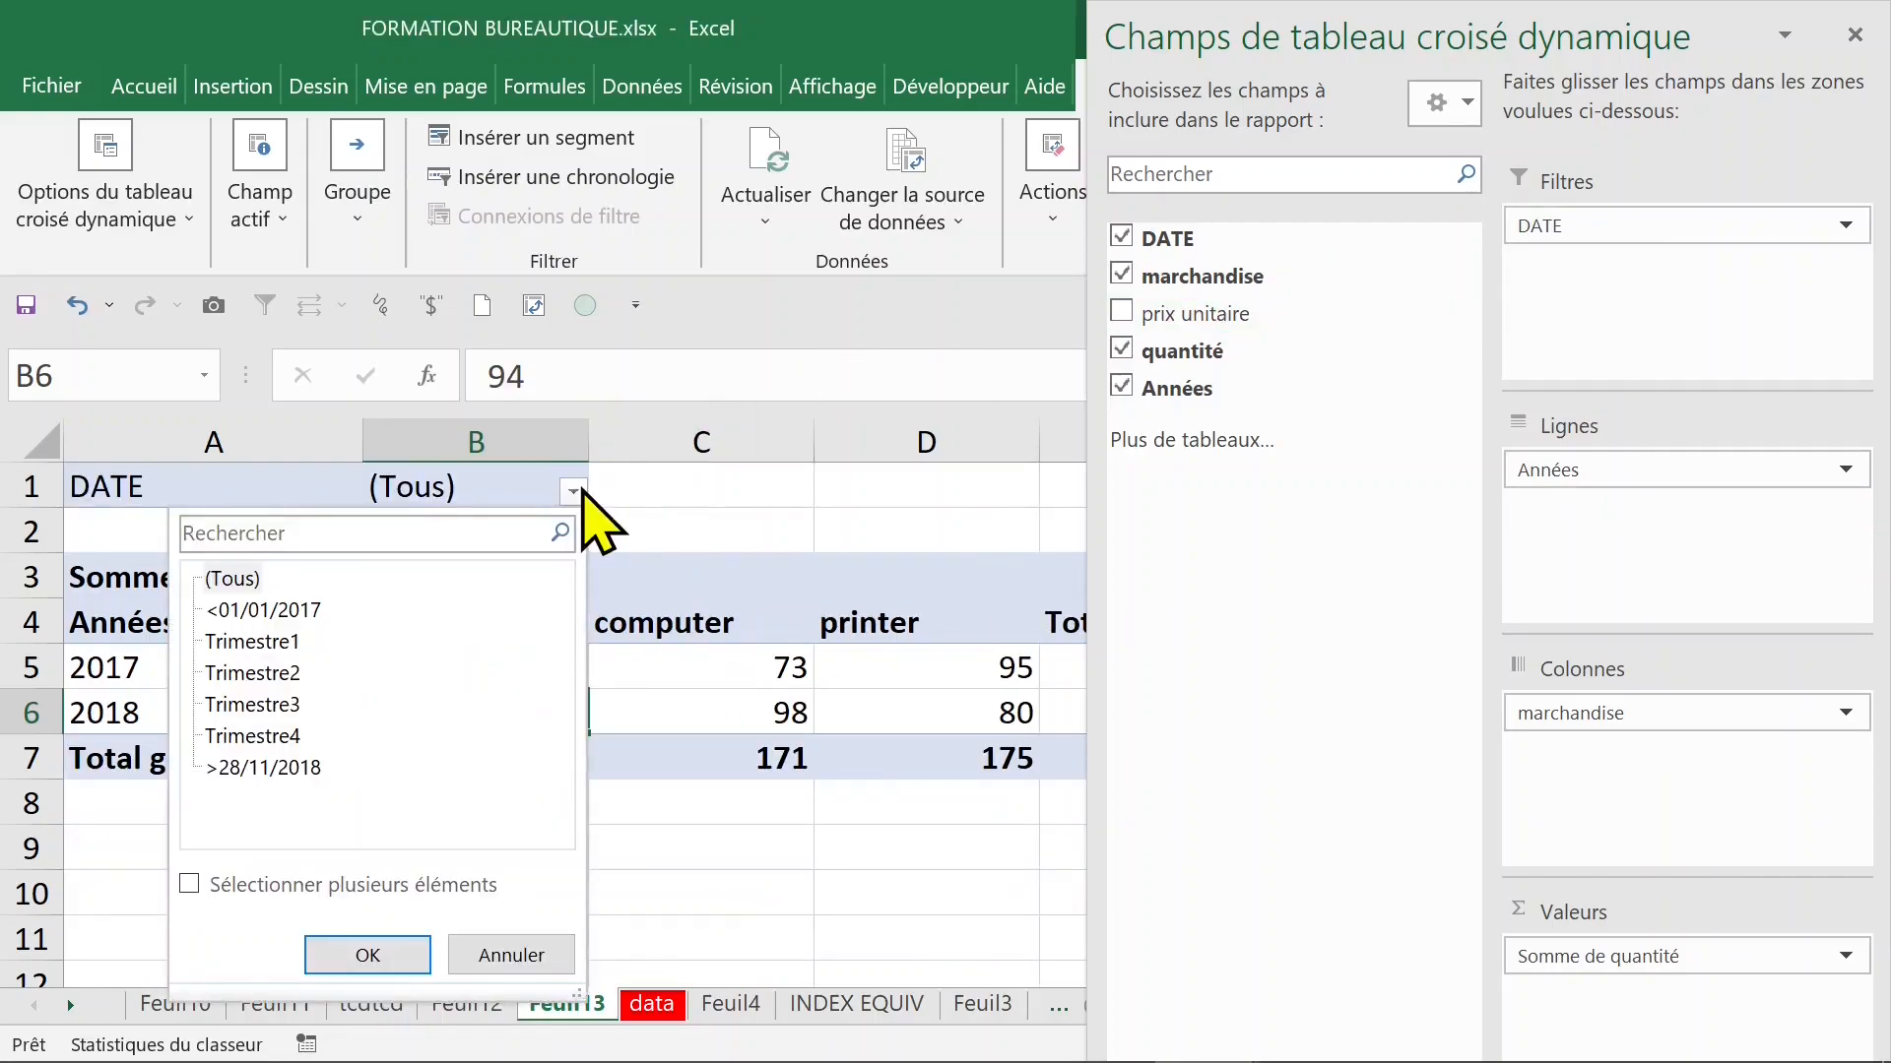
left_click(580, 492)
- Swap the fields so Années is the report filter and DATE is in the rows, and view the year filter choices
mouse_move(1604, 225)
left_mouse_down()
mouse_move(1645, 546)
mouse_move(1620, 512)
mouse_move(1627, 258)
mouse_move(1600, 226)
left_mouse_up()
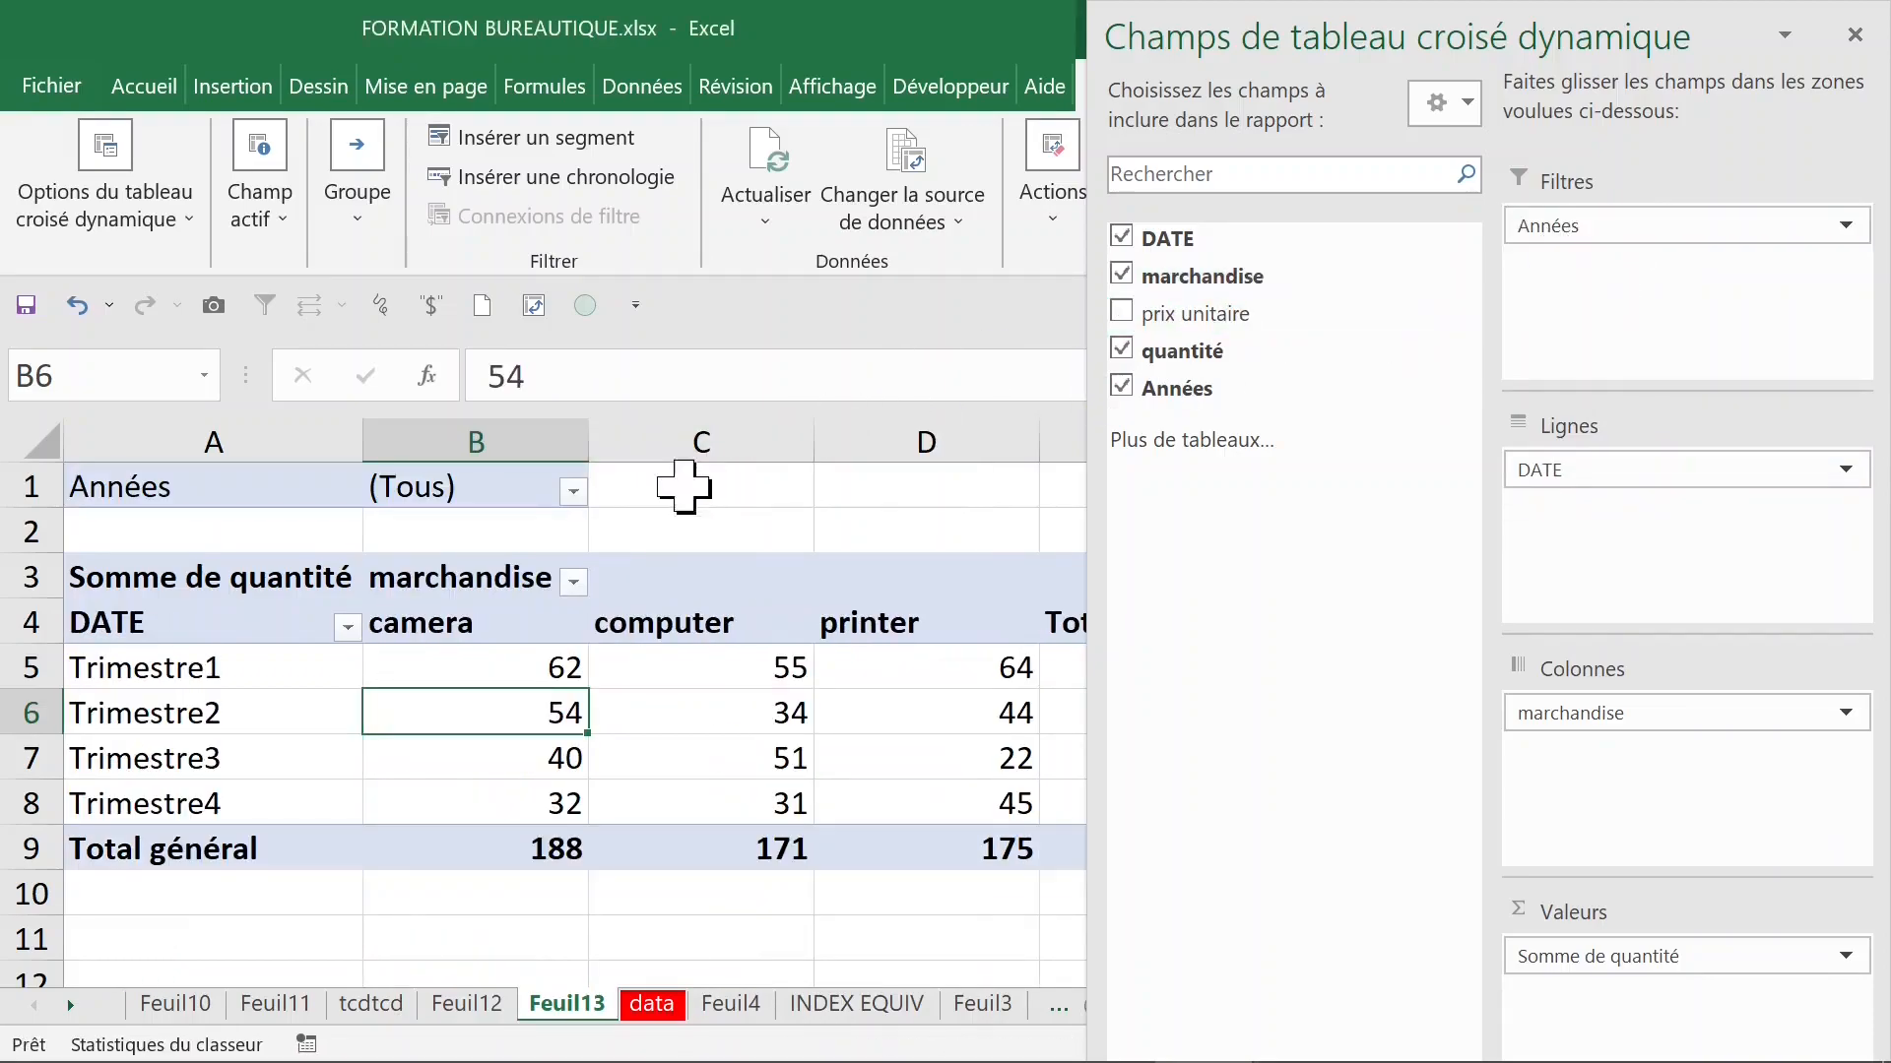
left_click(573, 491)
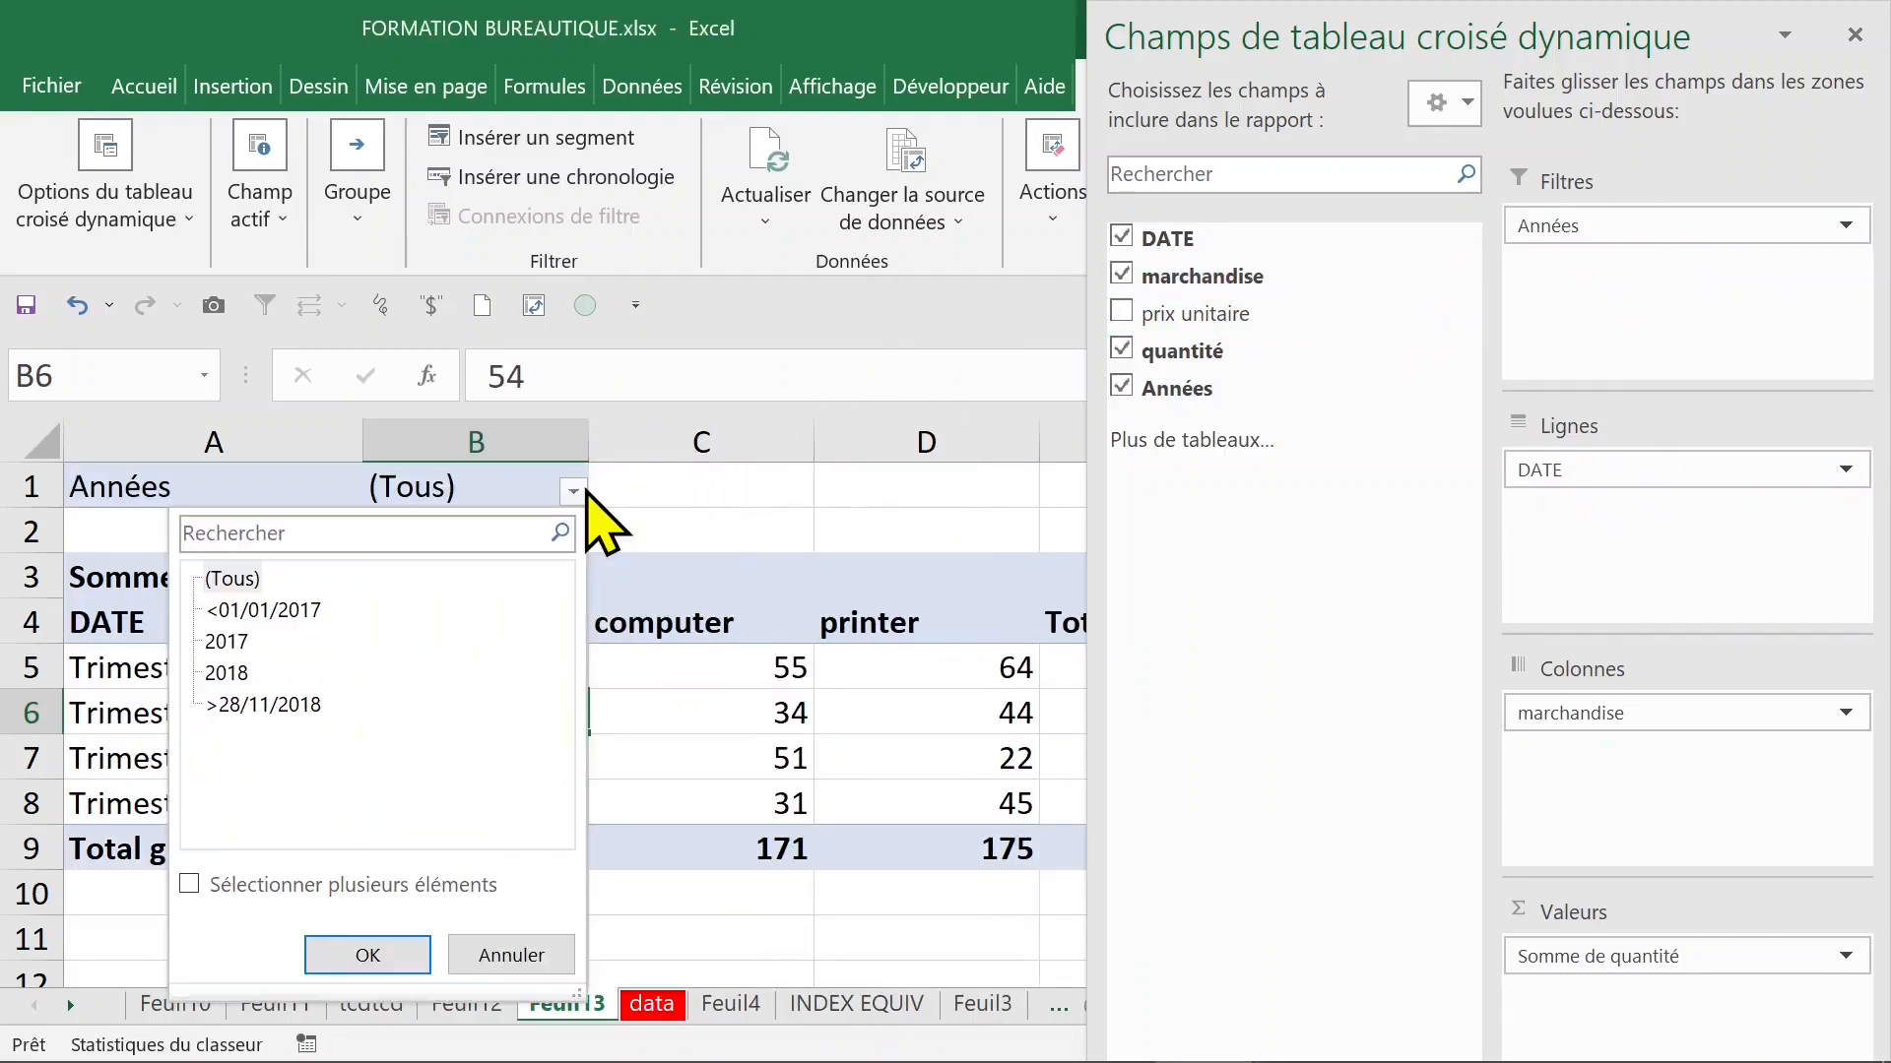
left_click(649, 650)
left_click(748, 655)
left_click(507, 670)
key("Right")
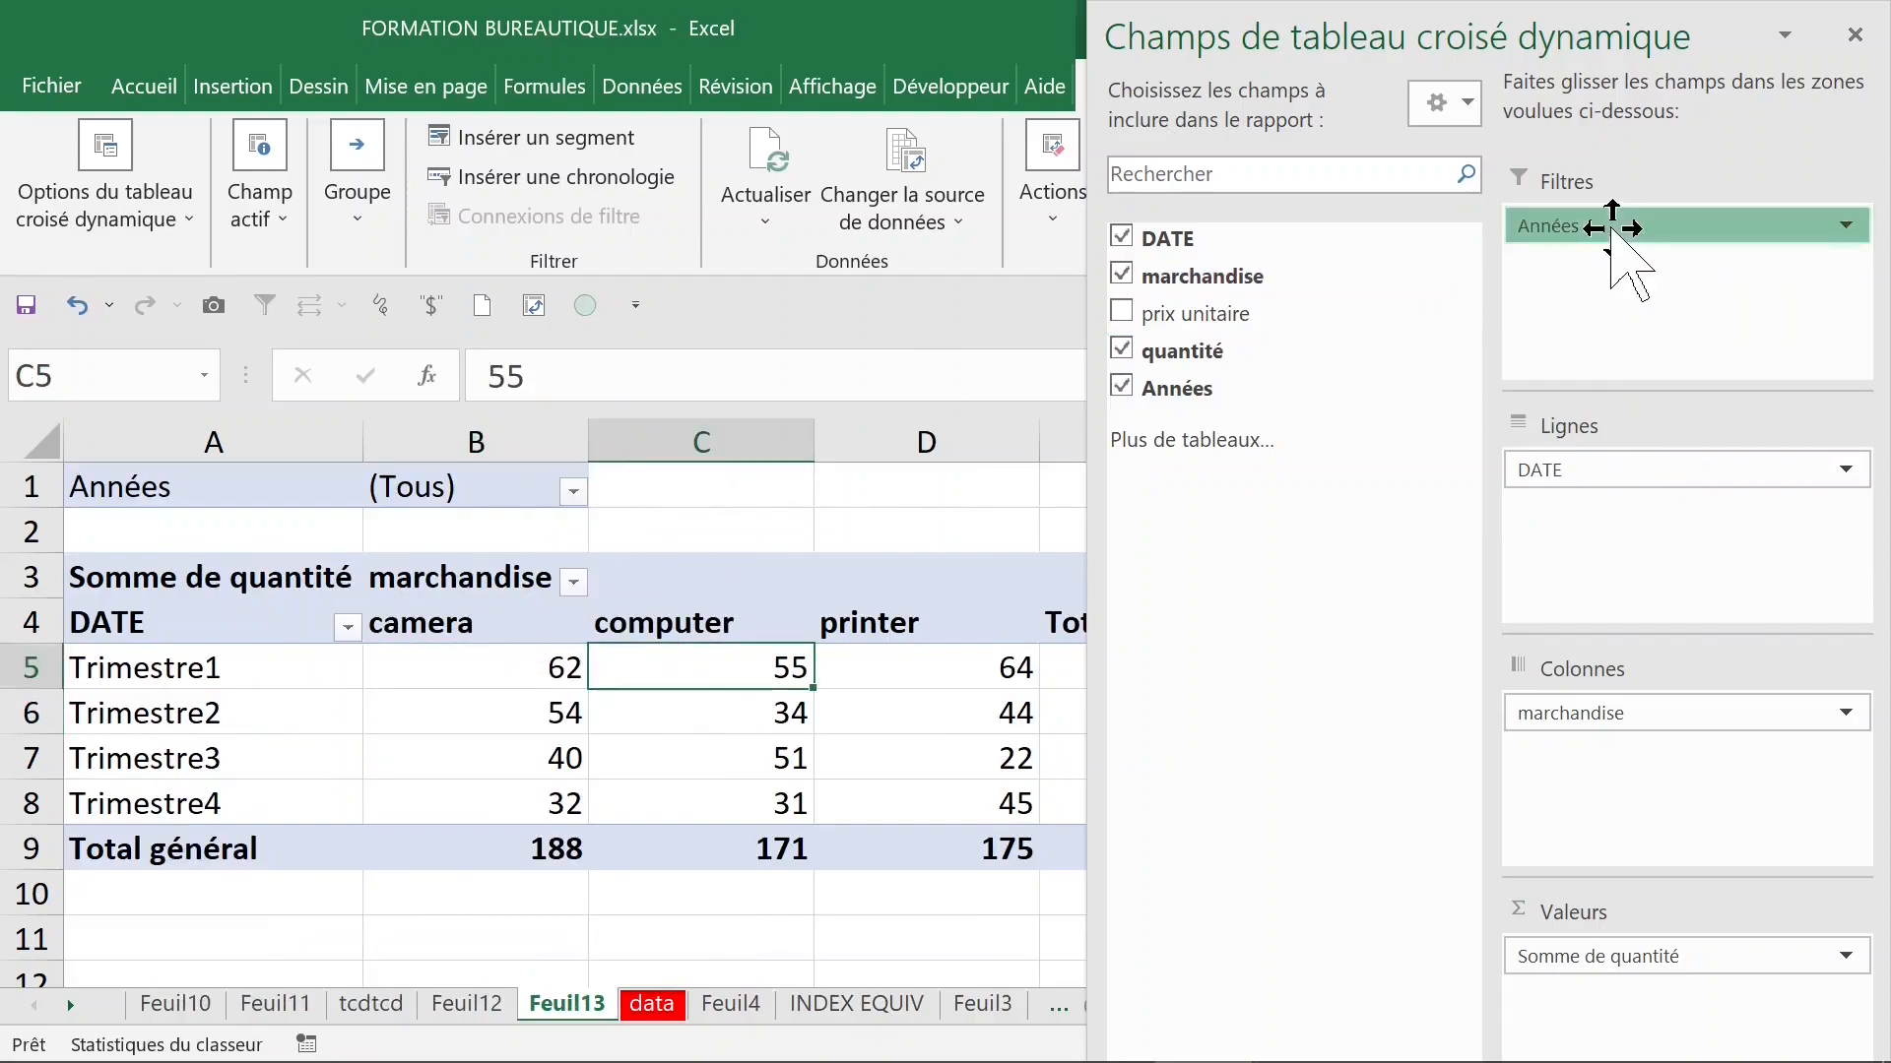
- Move Années into the pivot columns above marchandise and bring the whole table into view
left_click_drag(1610, 229, 1674, 694)
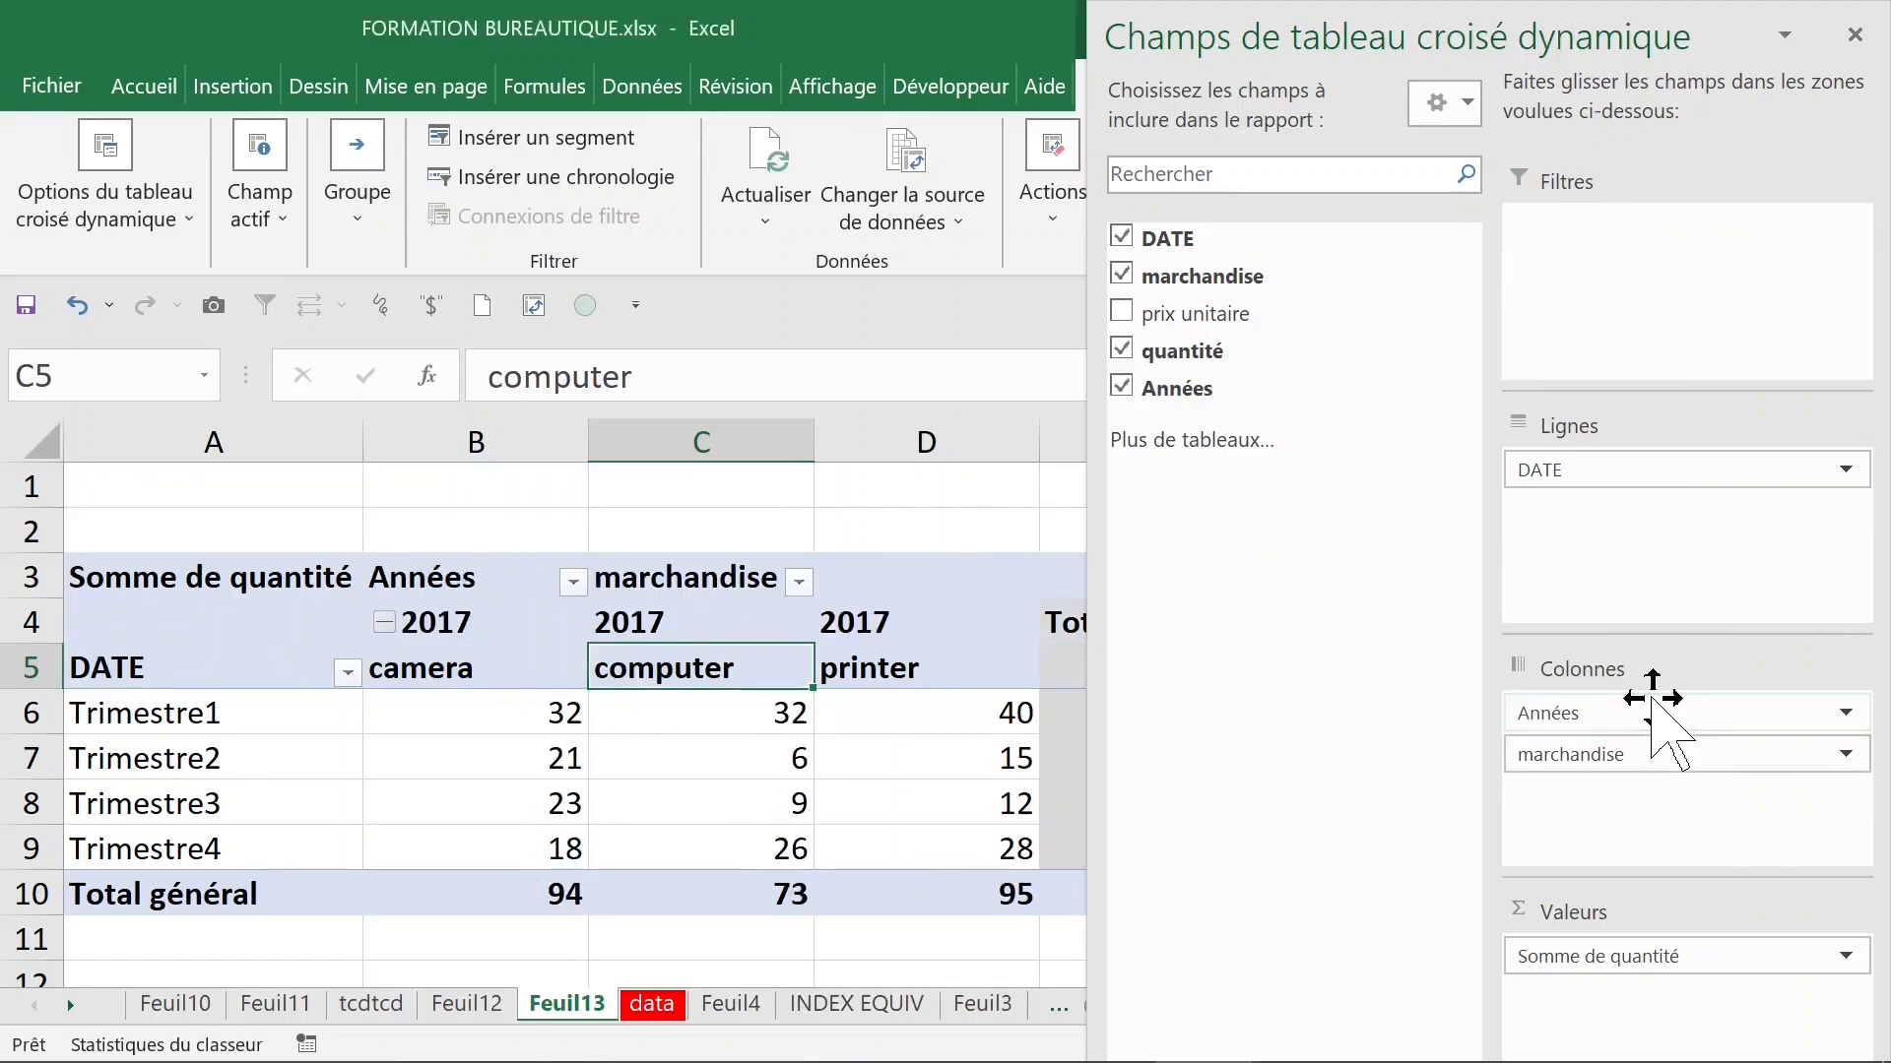
left_click(701, 486)
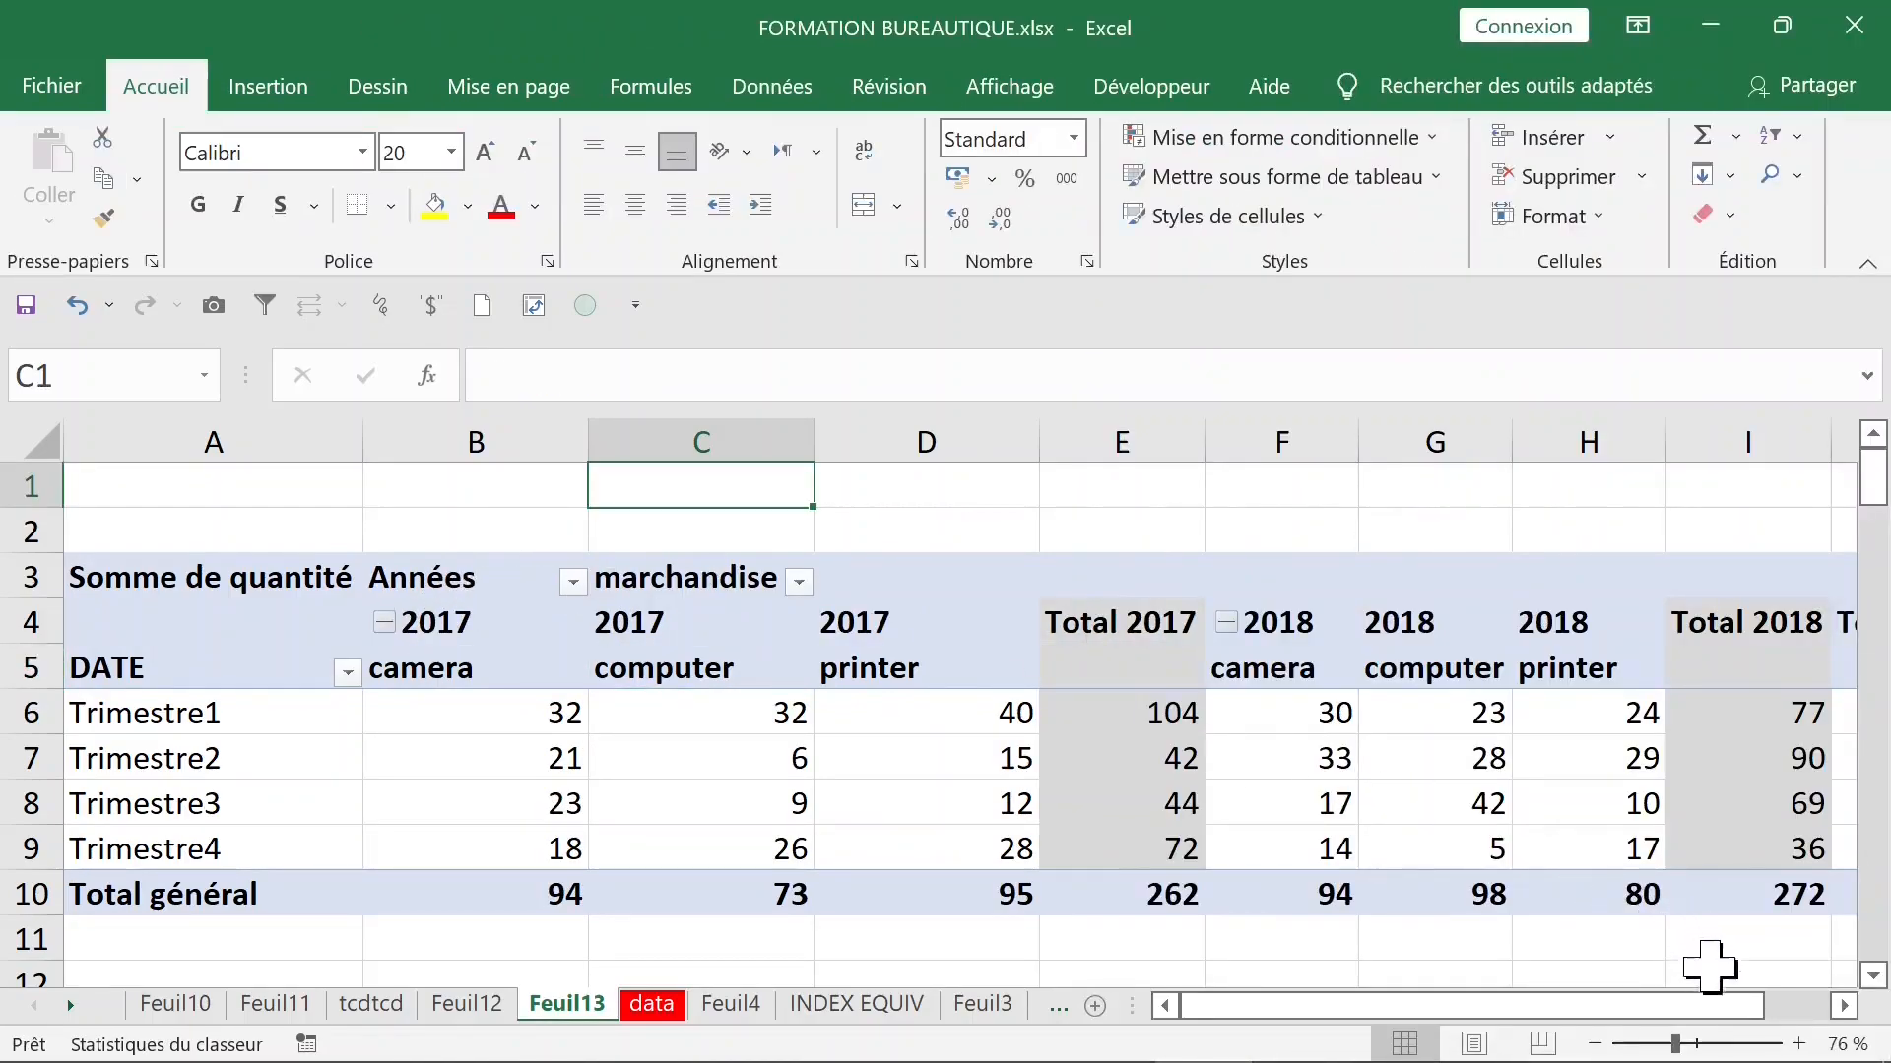
left_click_drag(1671, 1048, 1669, 1046)
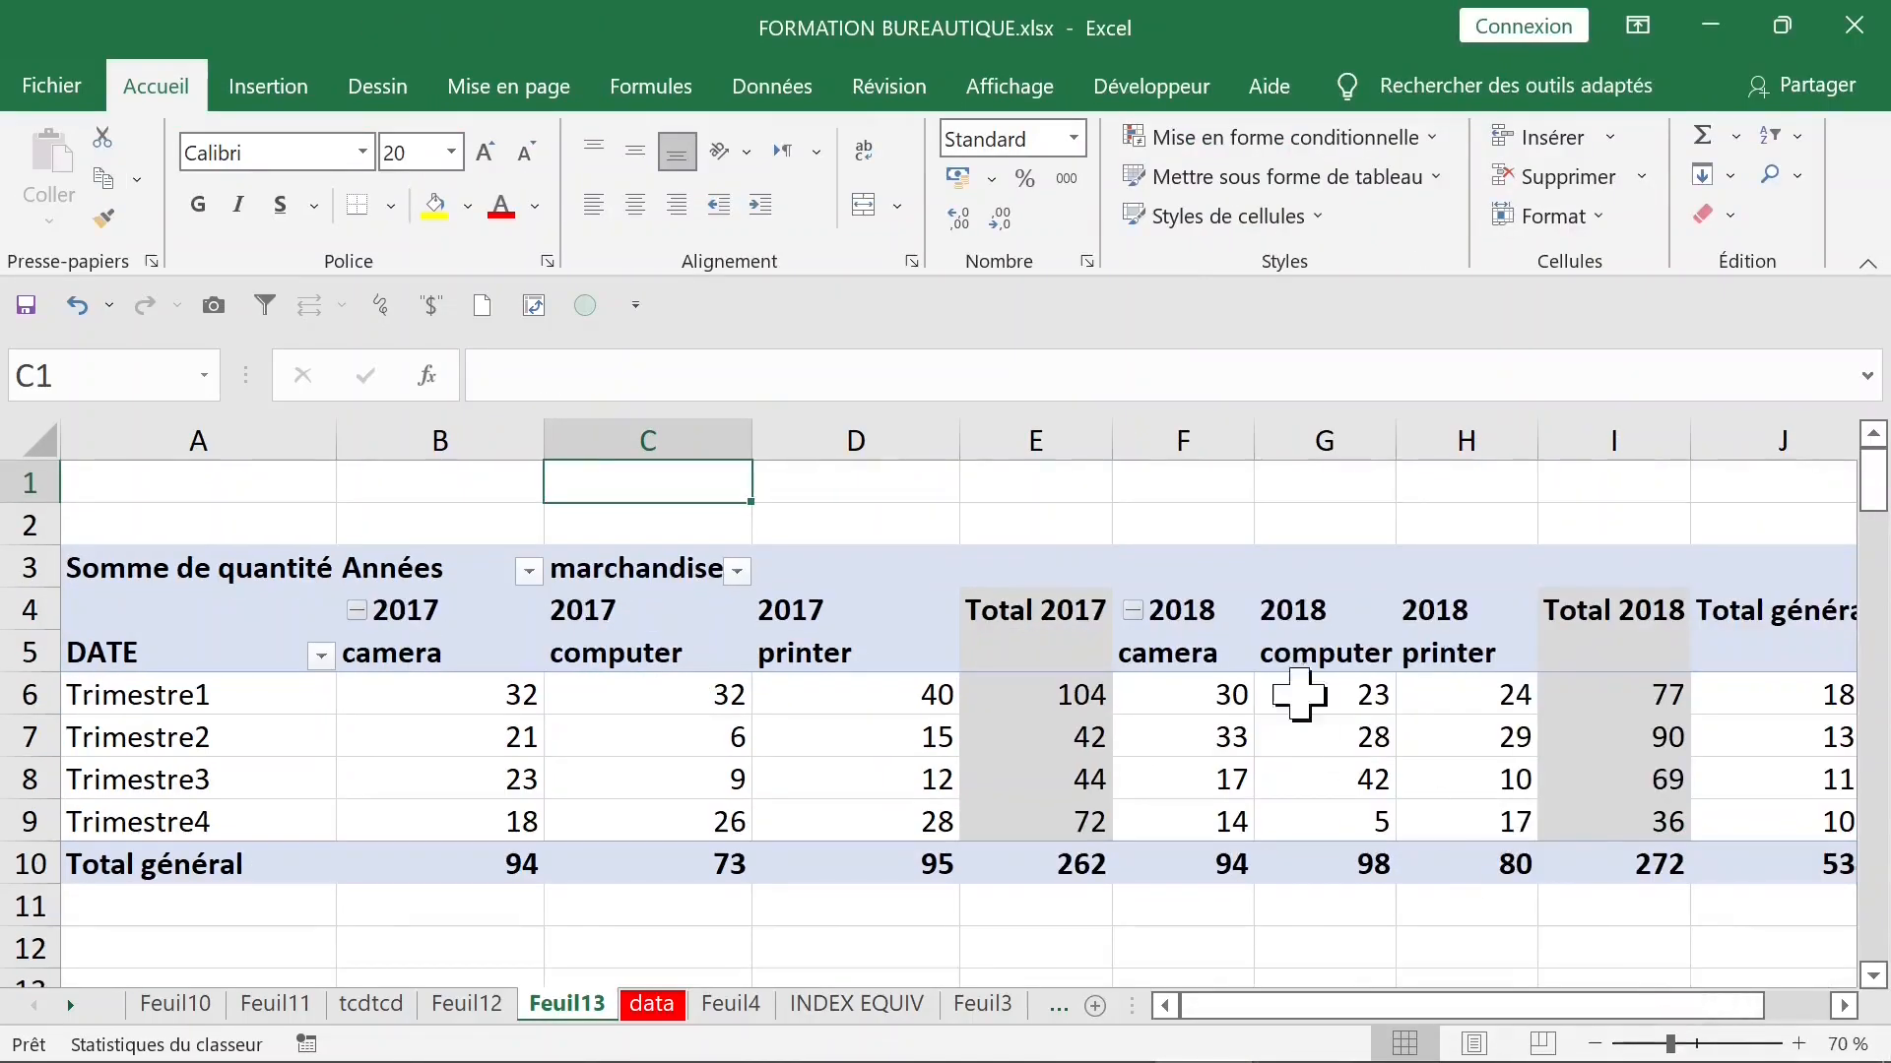
- Fill the 2017 camera, computer and printer columns of the pivot table with light orange
left_click(427, 581)
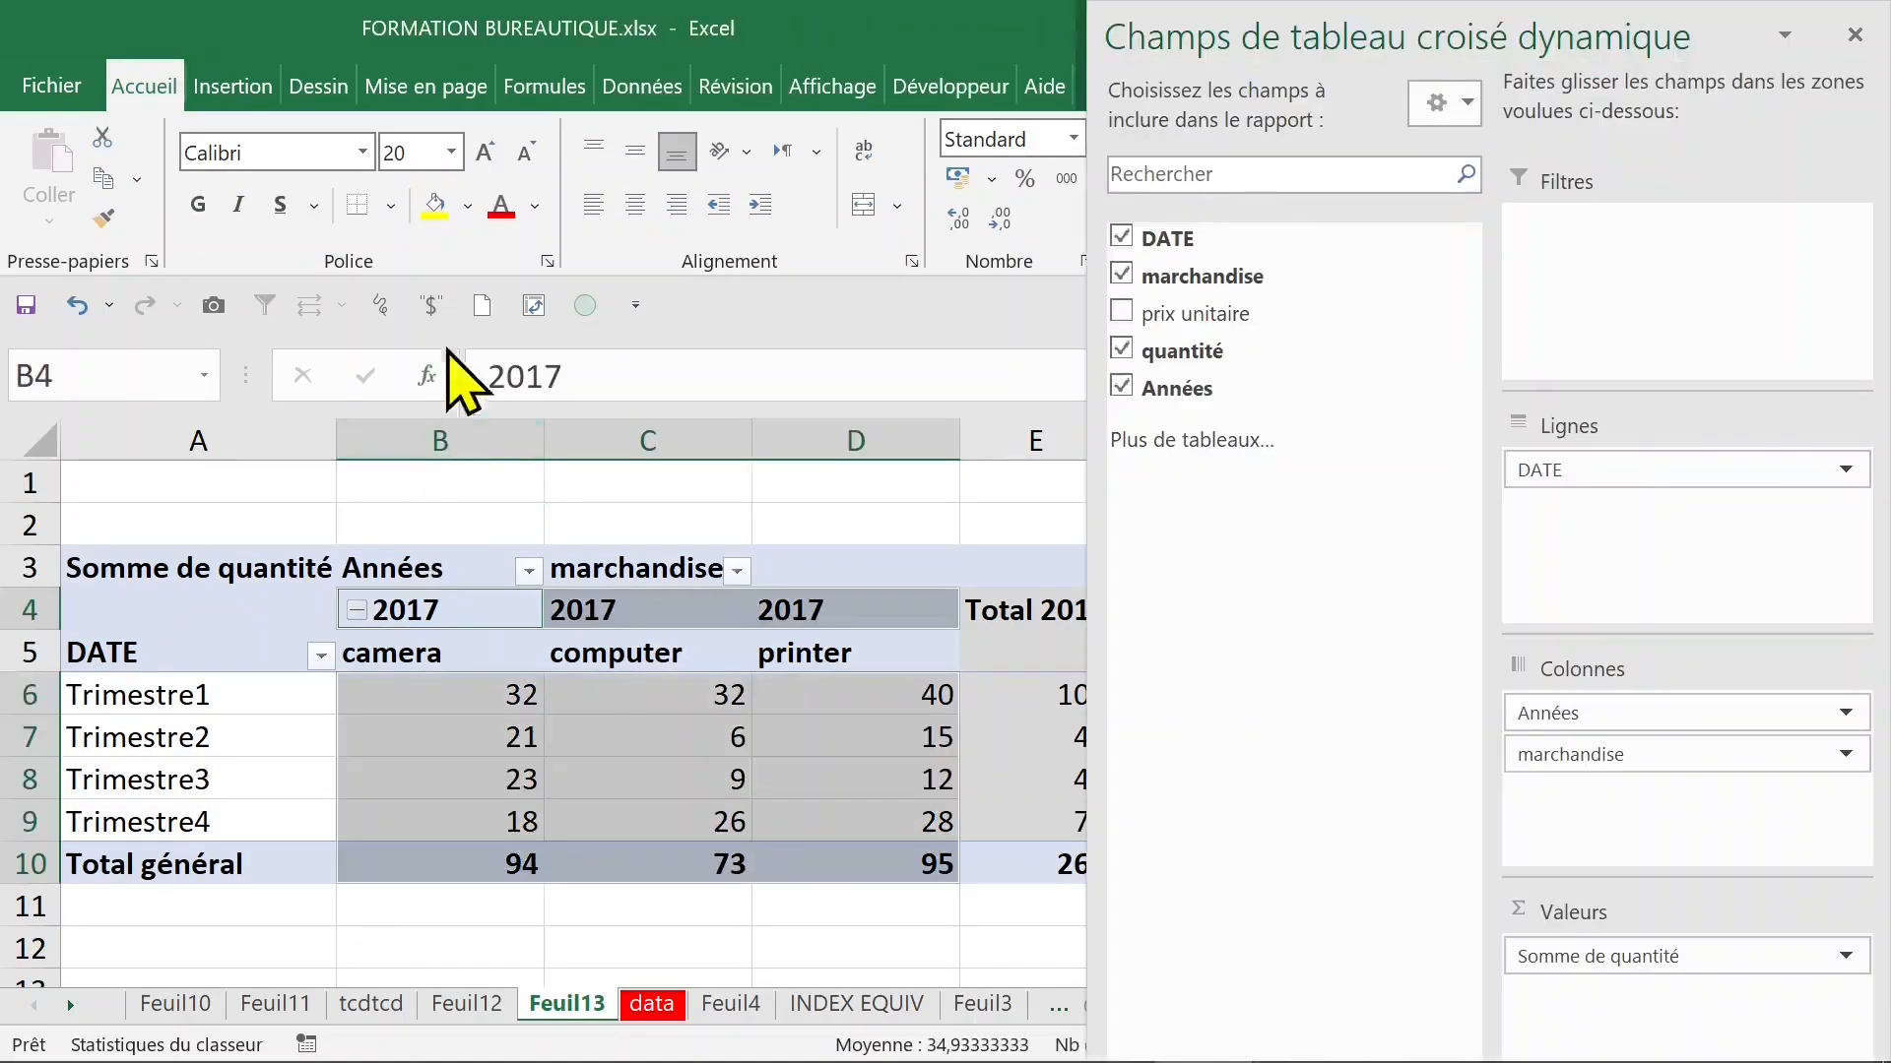
left_click(438, 212)
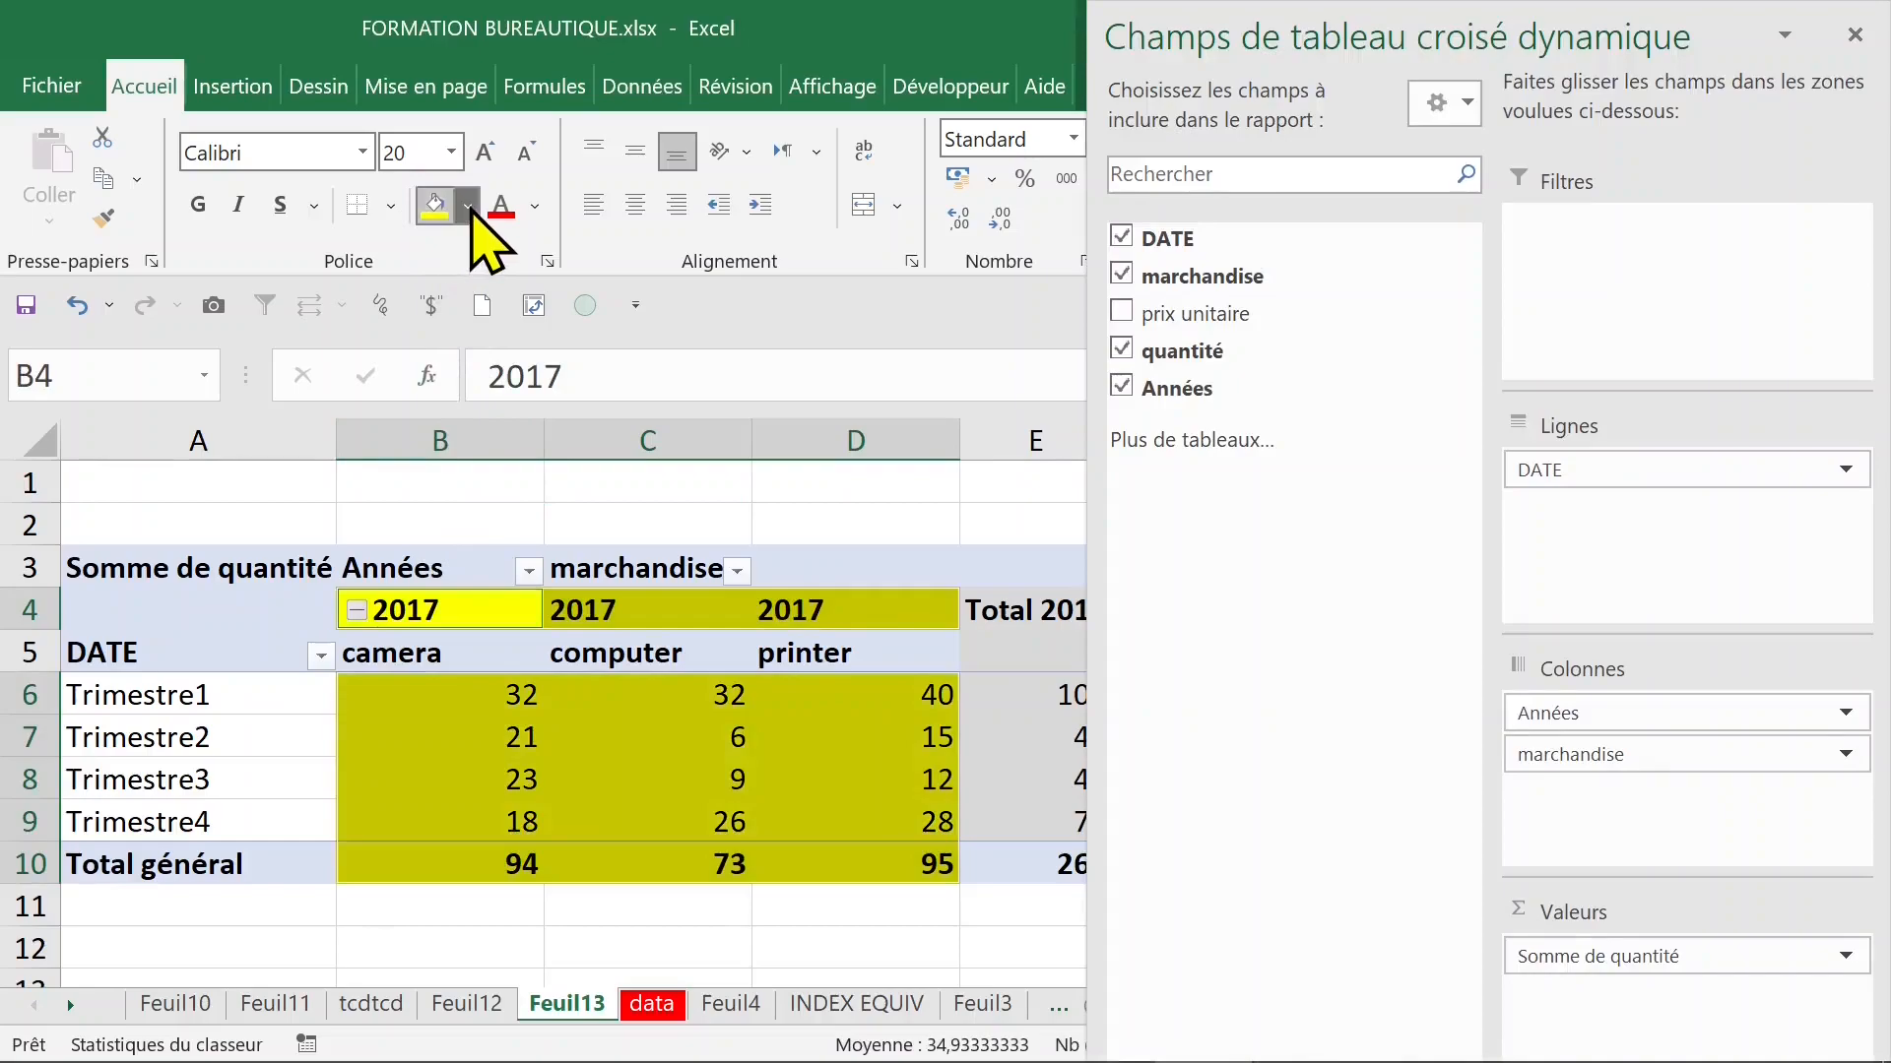
left_click(467, 207)
left_click(541, 366)
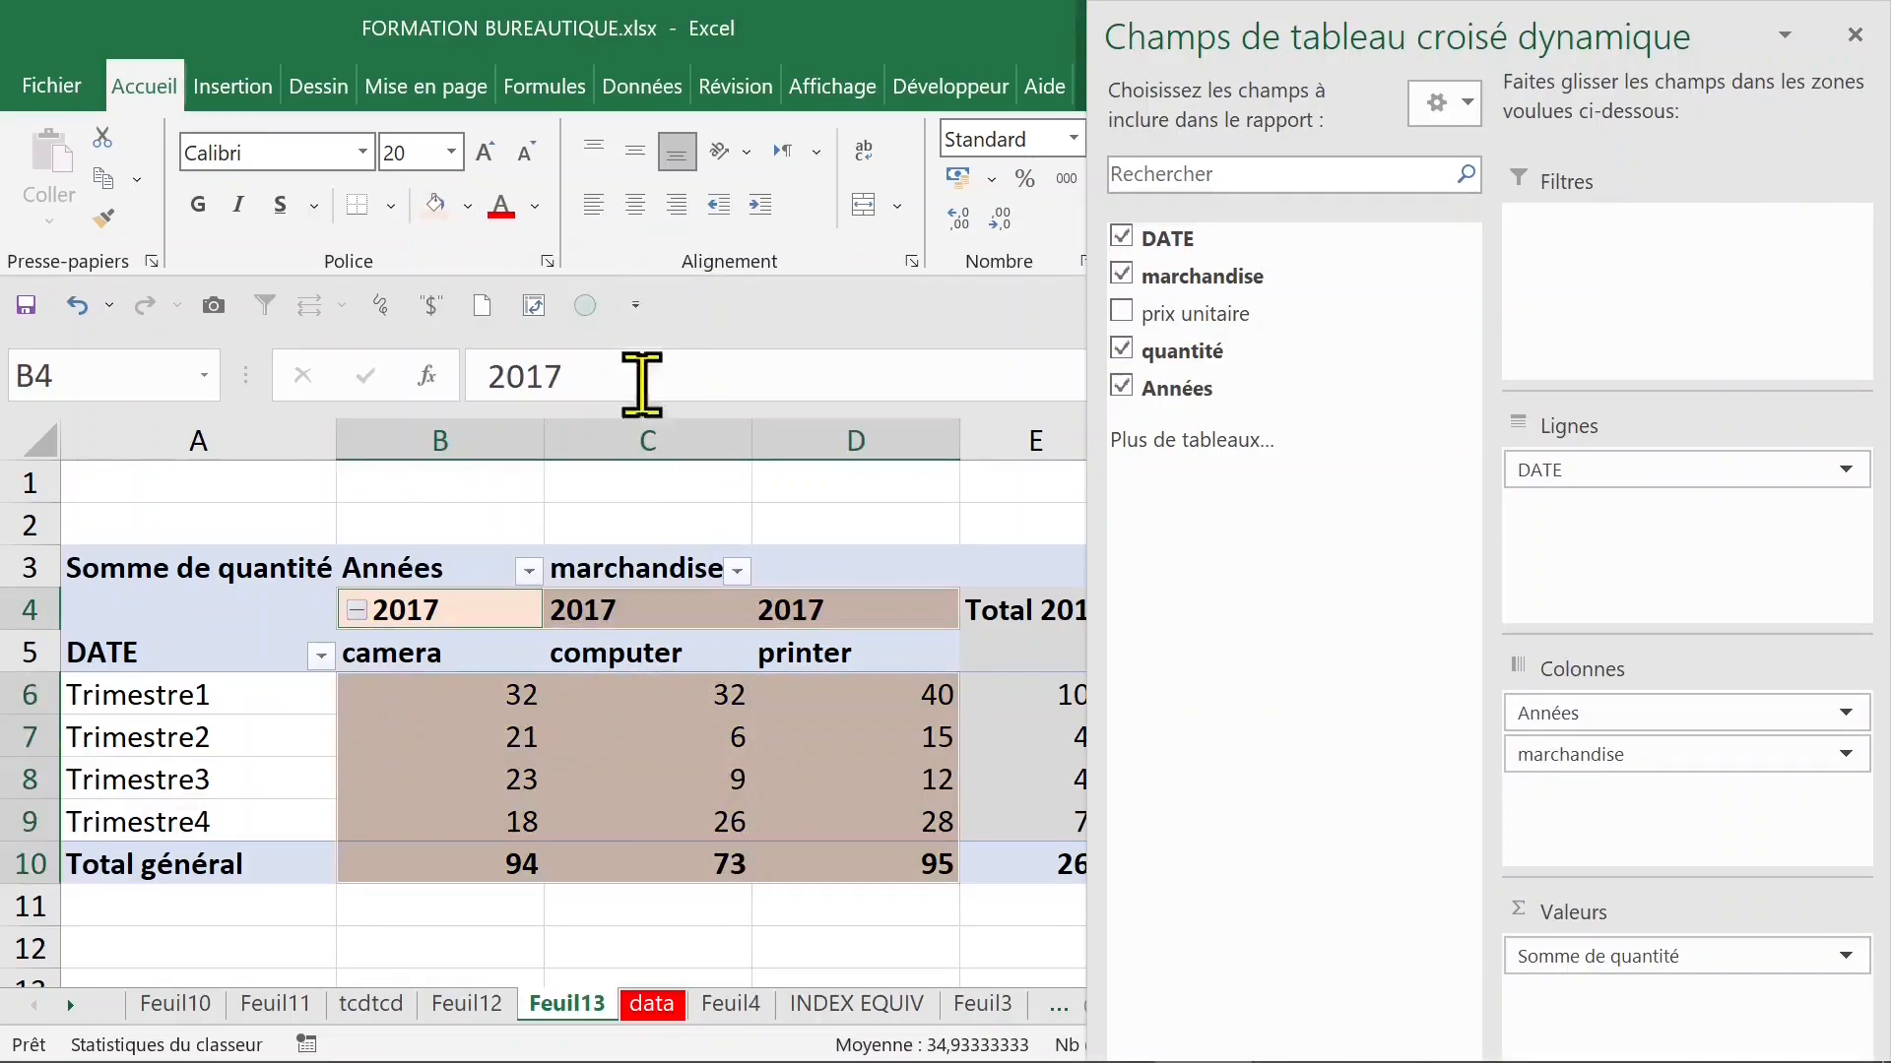
left_click(807, 488)
- Fill the 2018 camera, computer and printer columns of the pivot table with light green
left_click_drag(1186, 610, 1711, 783)
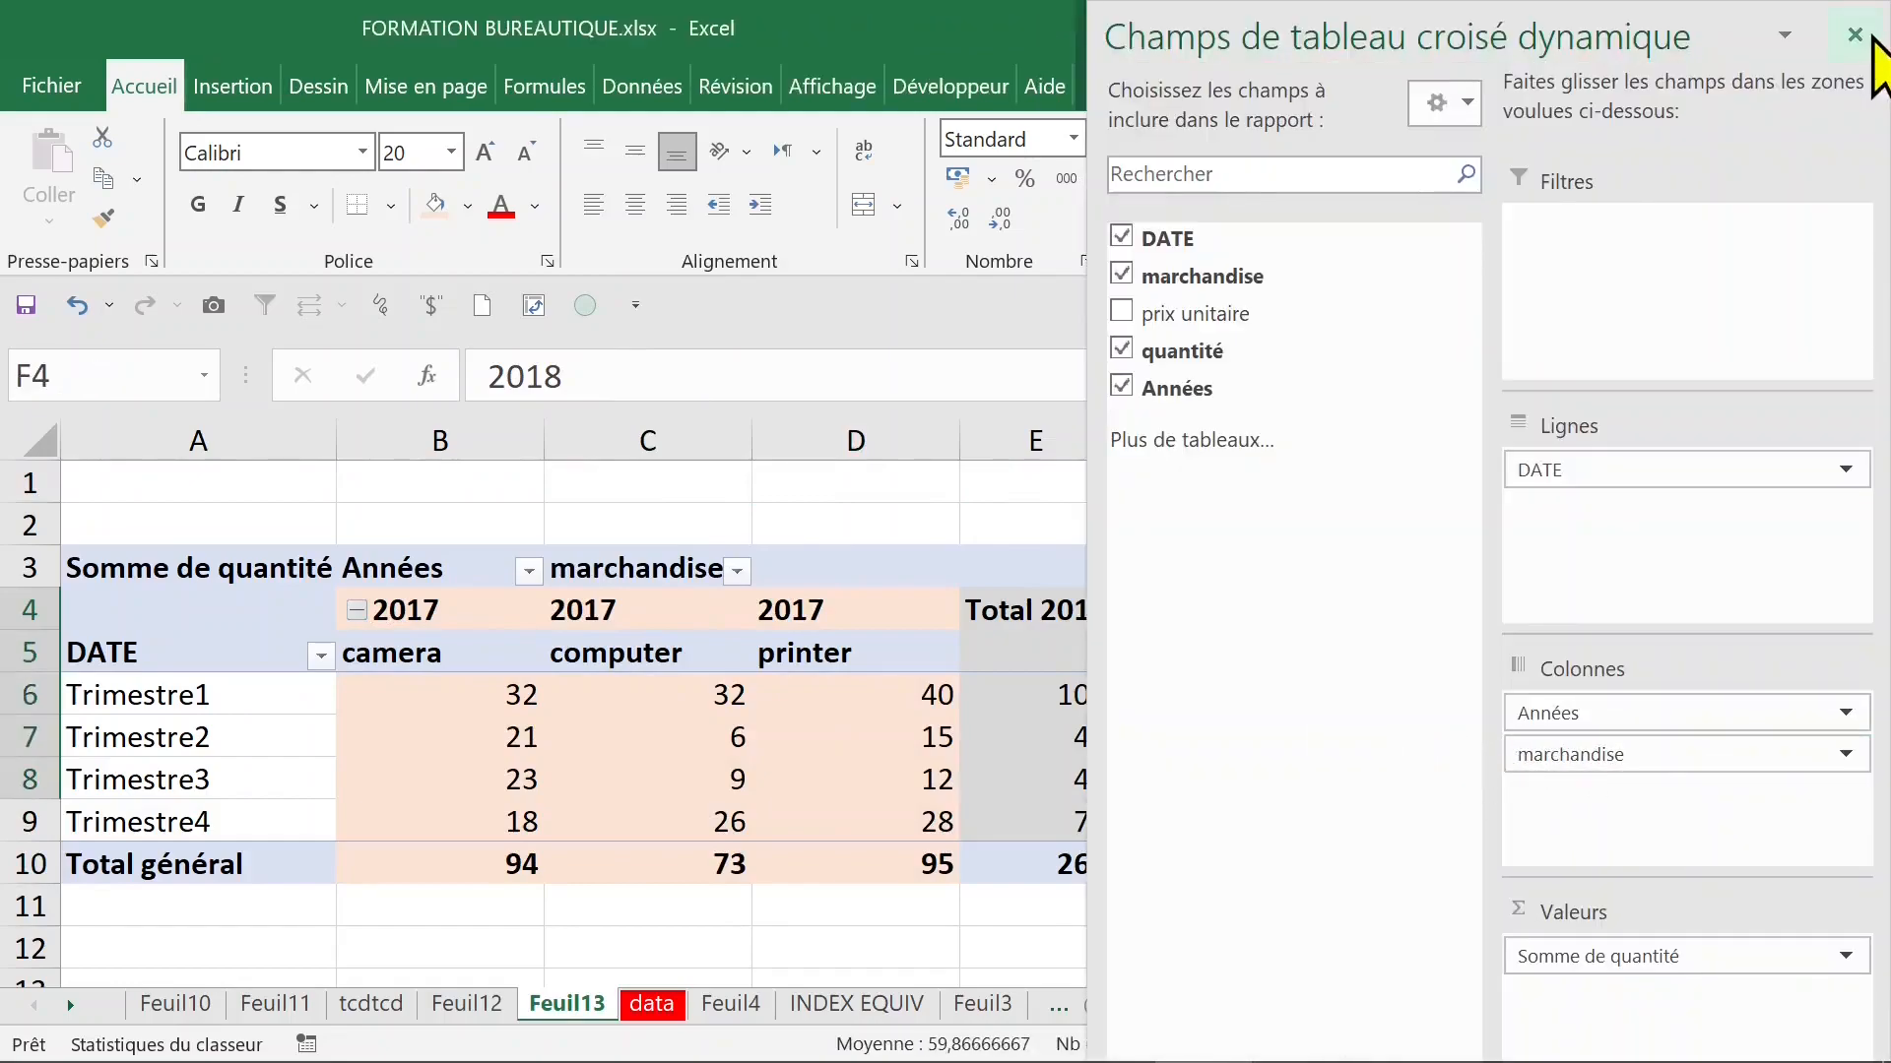
left_click(1855, 36)
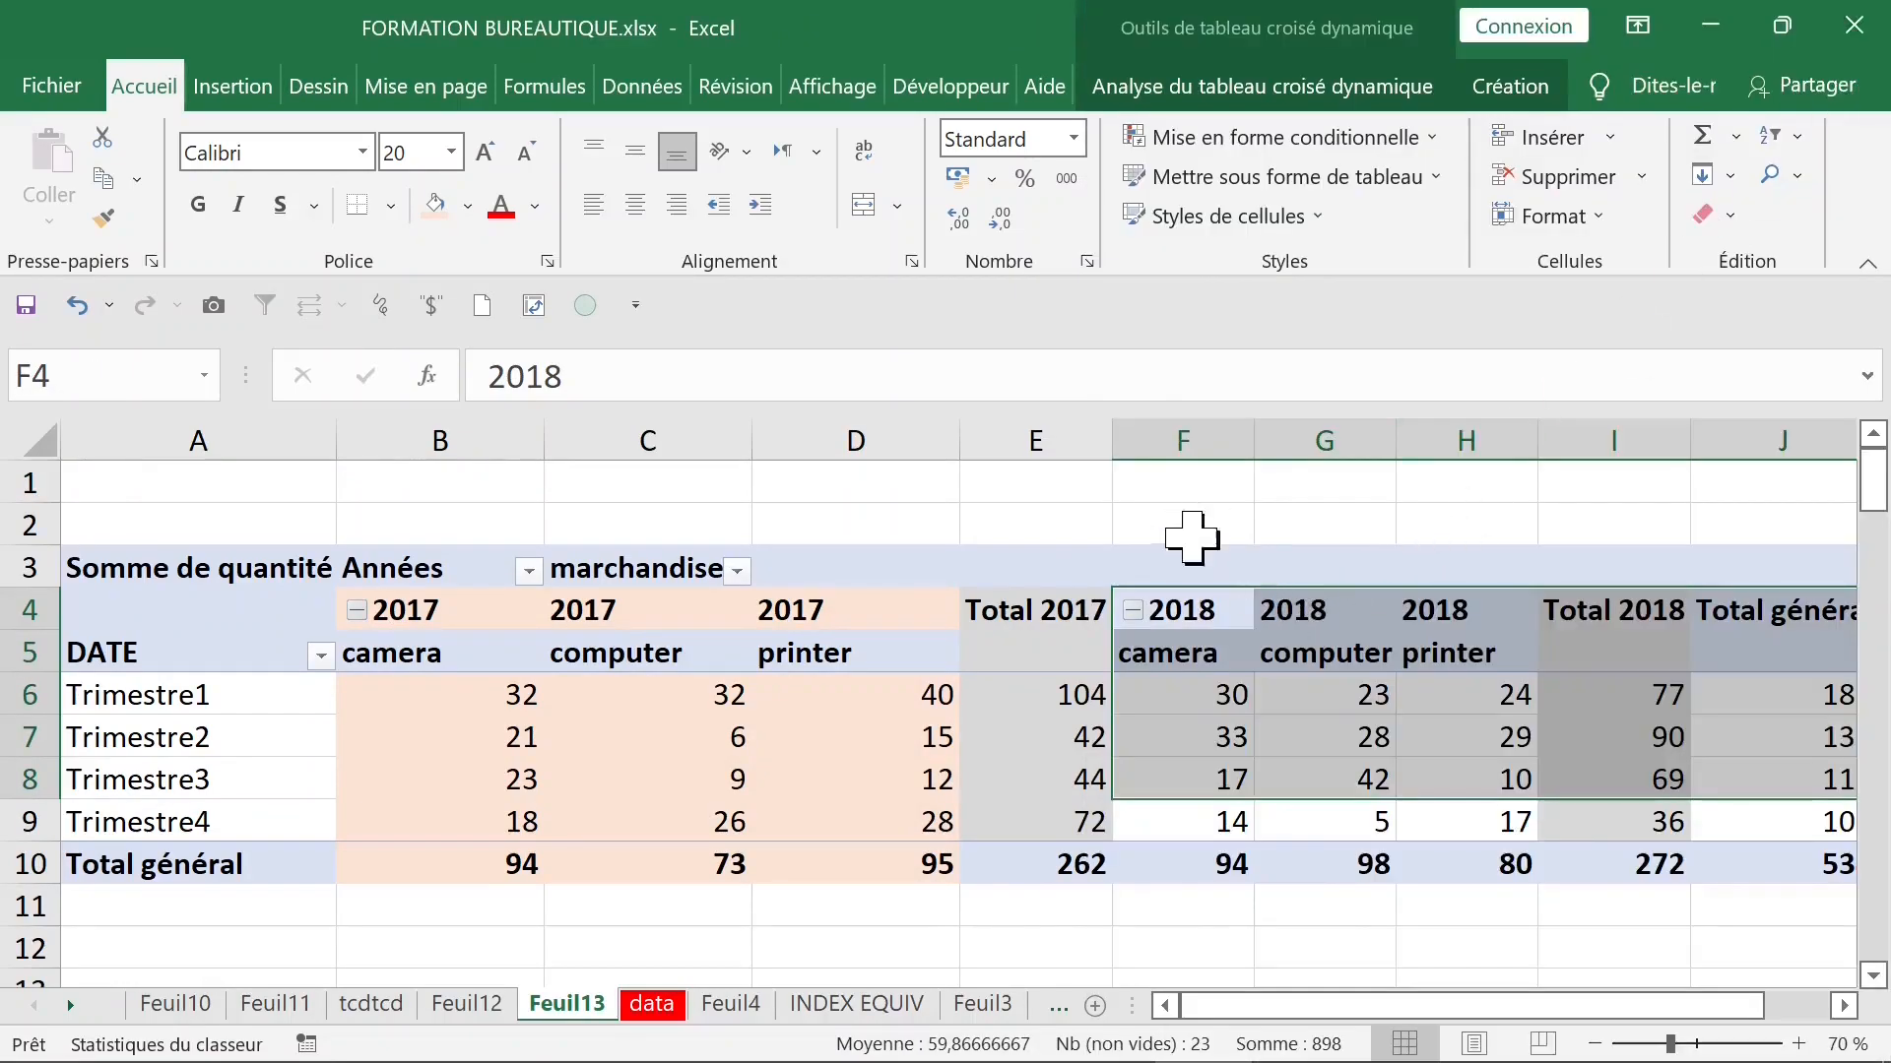
left_click(1171, 488)
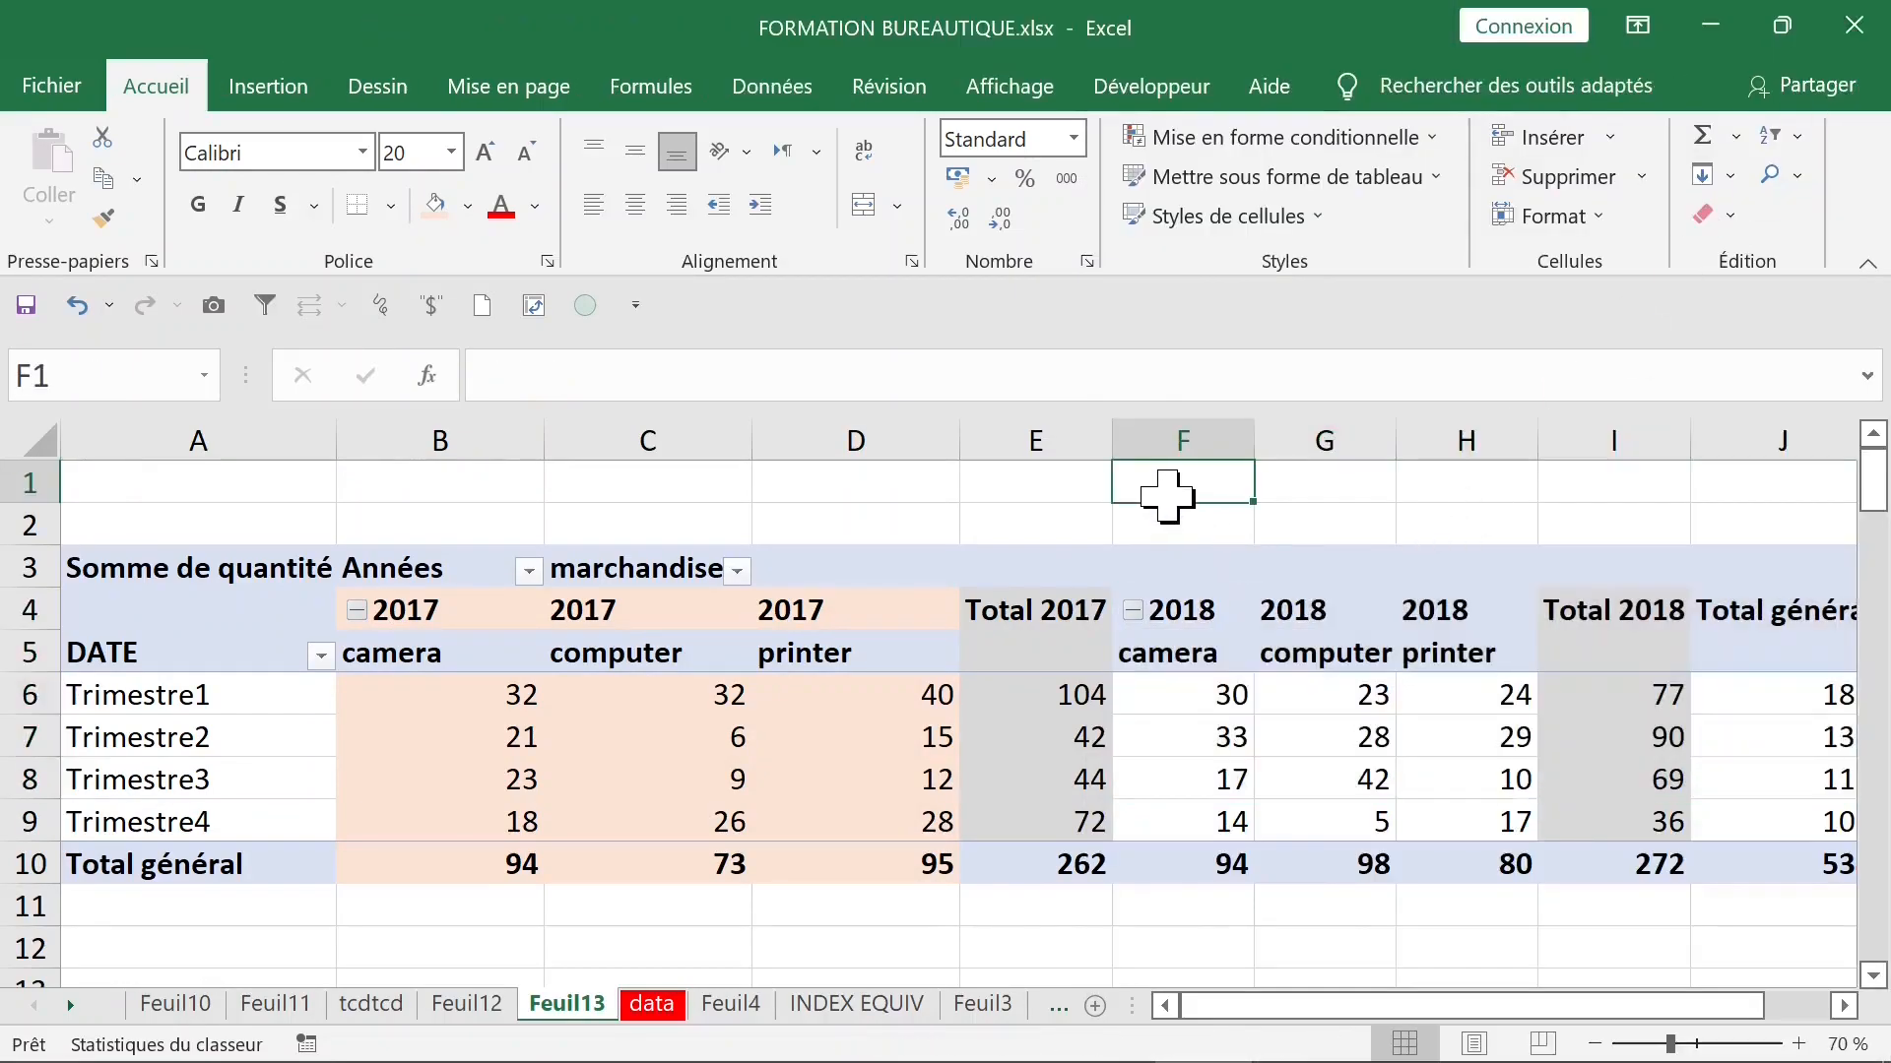
left_click(1197, 589)
left_click(467, 205)
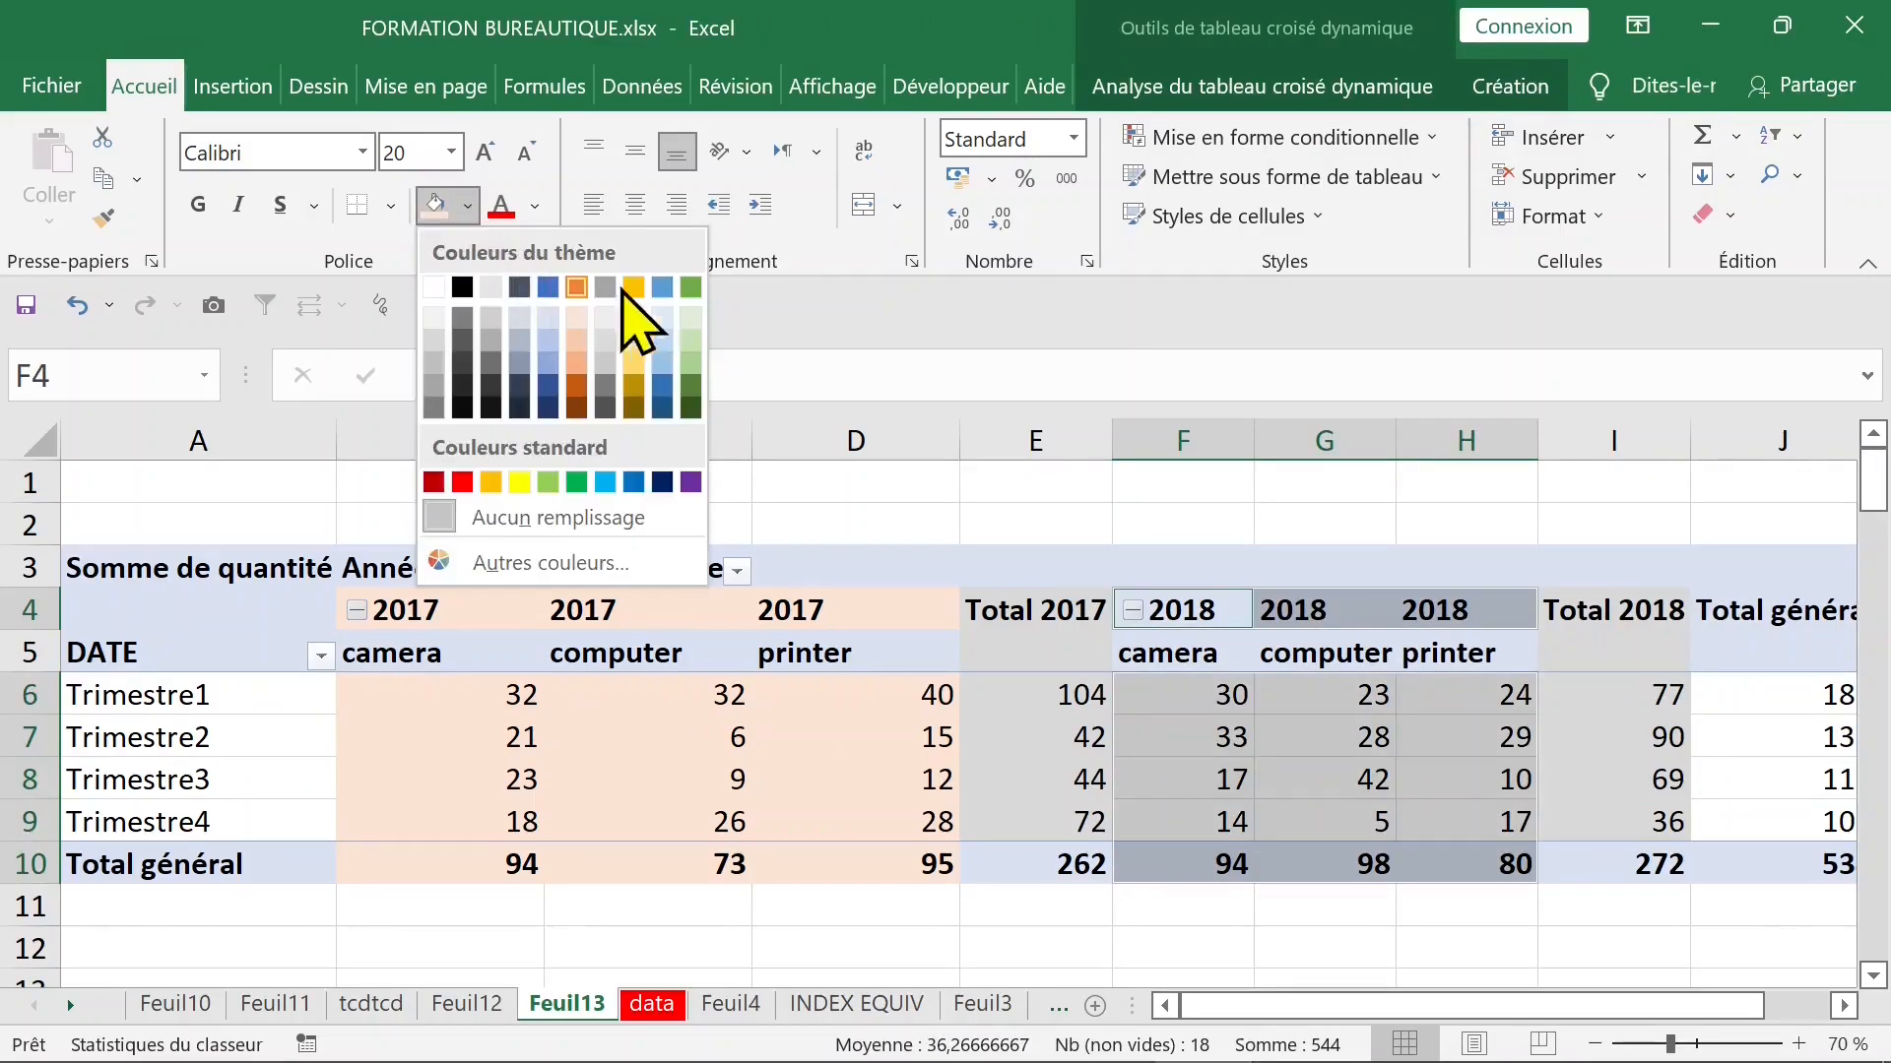
left_click(693, 318)
left_click(1037, 519)
left_click_drag(1671, 1044, 1661, 1045)
left_click(167, 657)
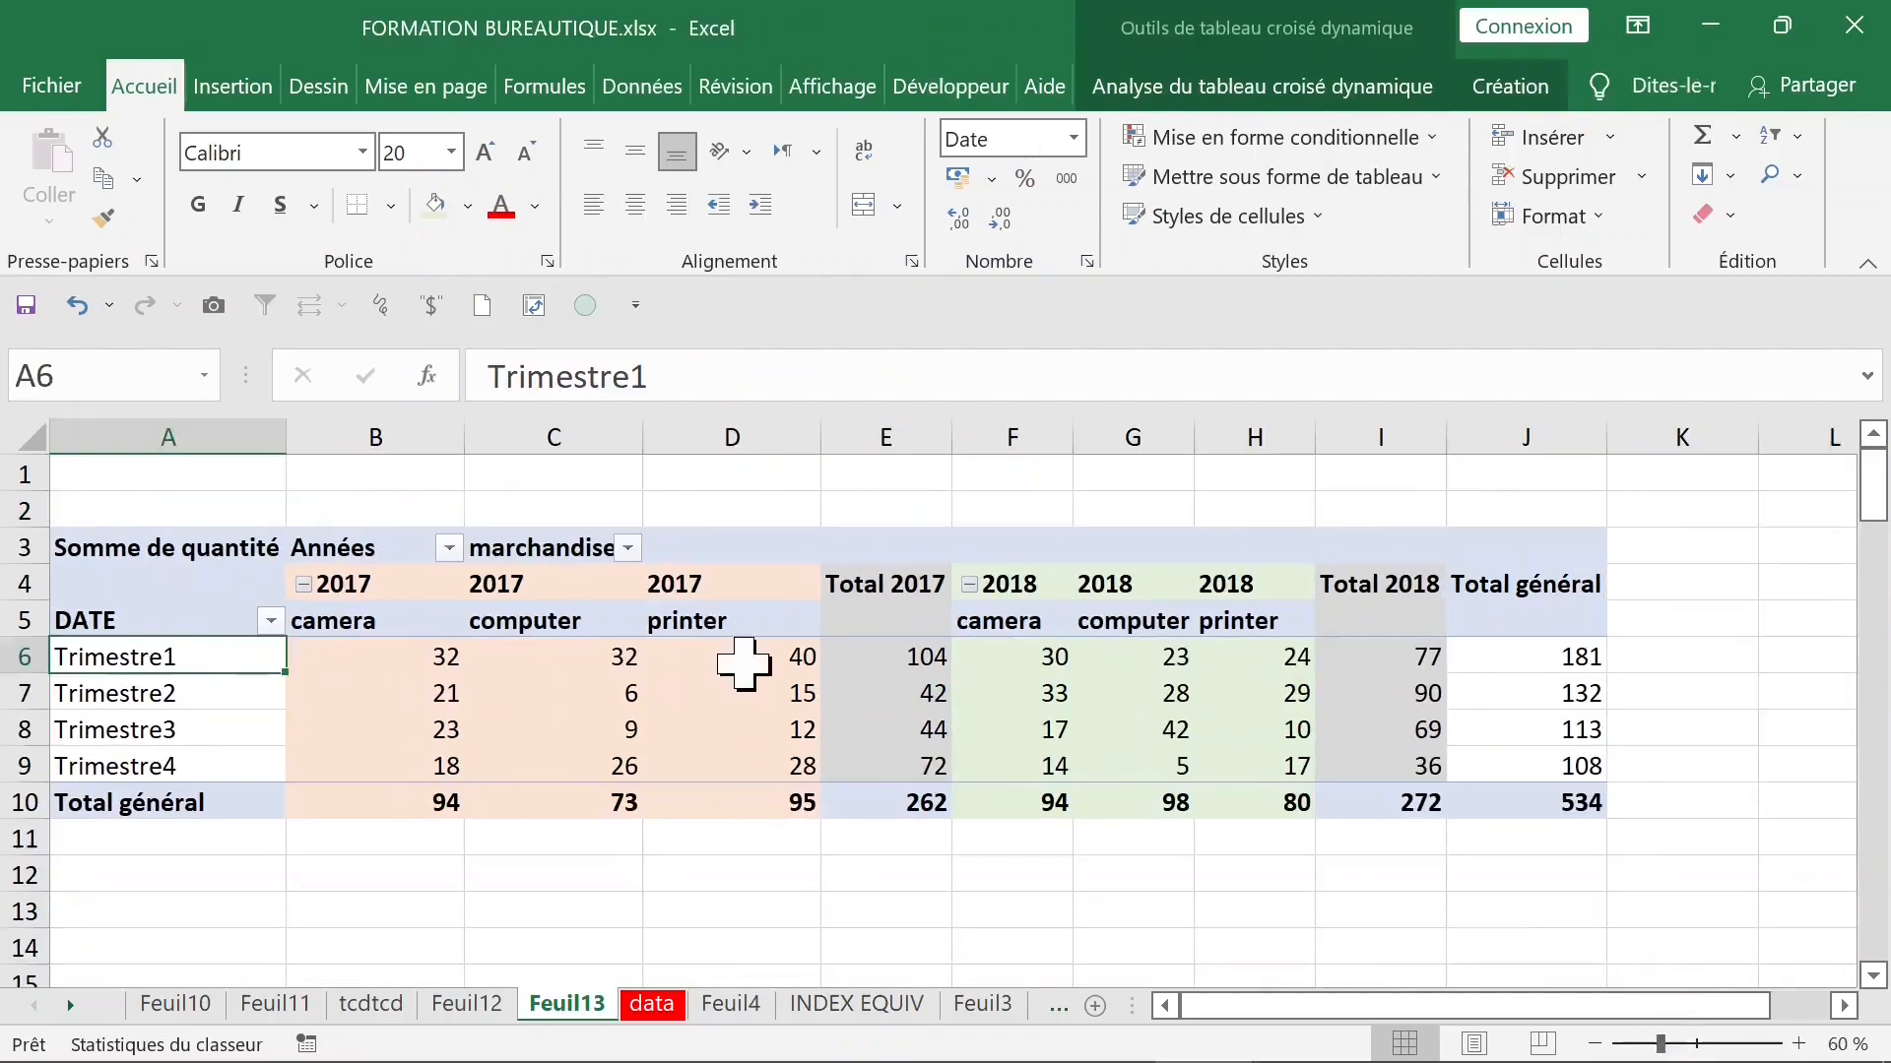
mouse_move(743, 665)
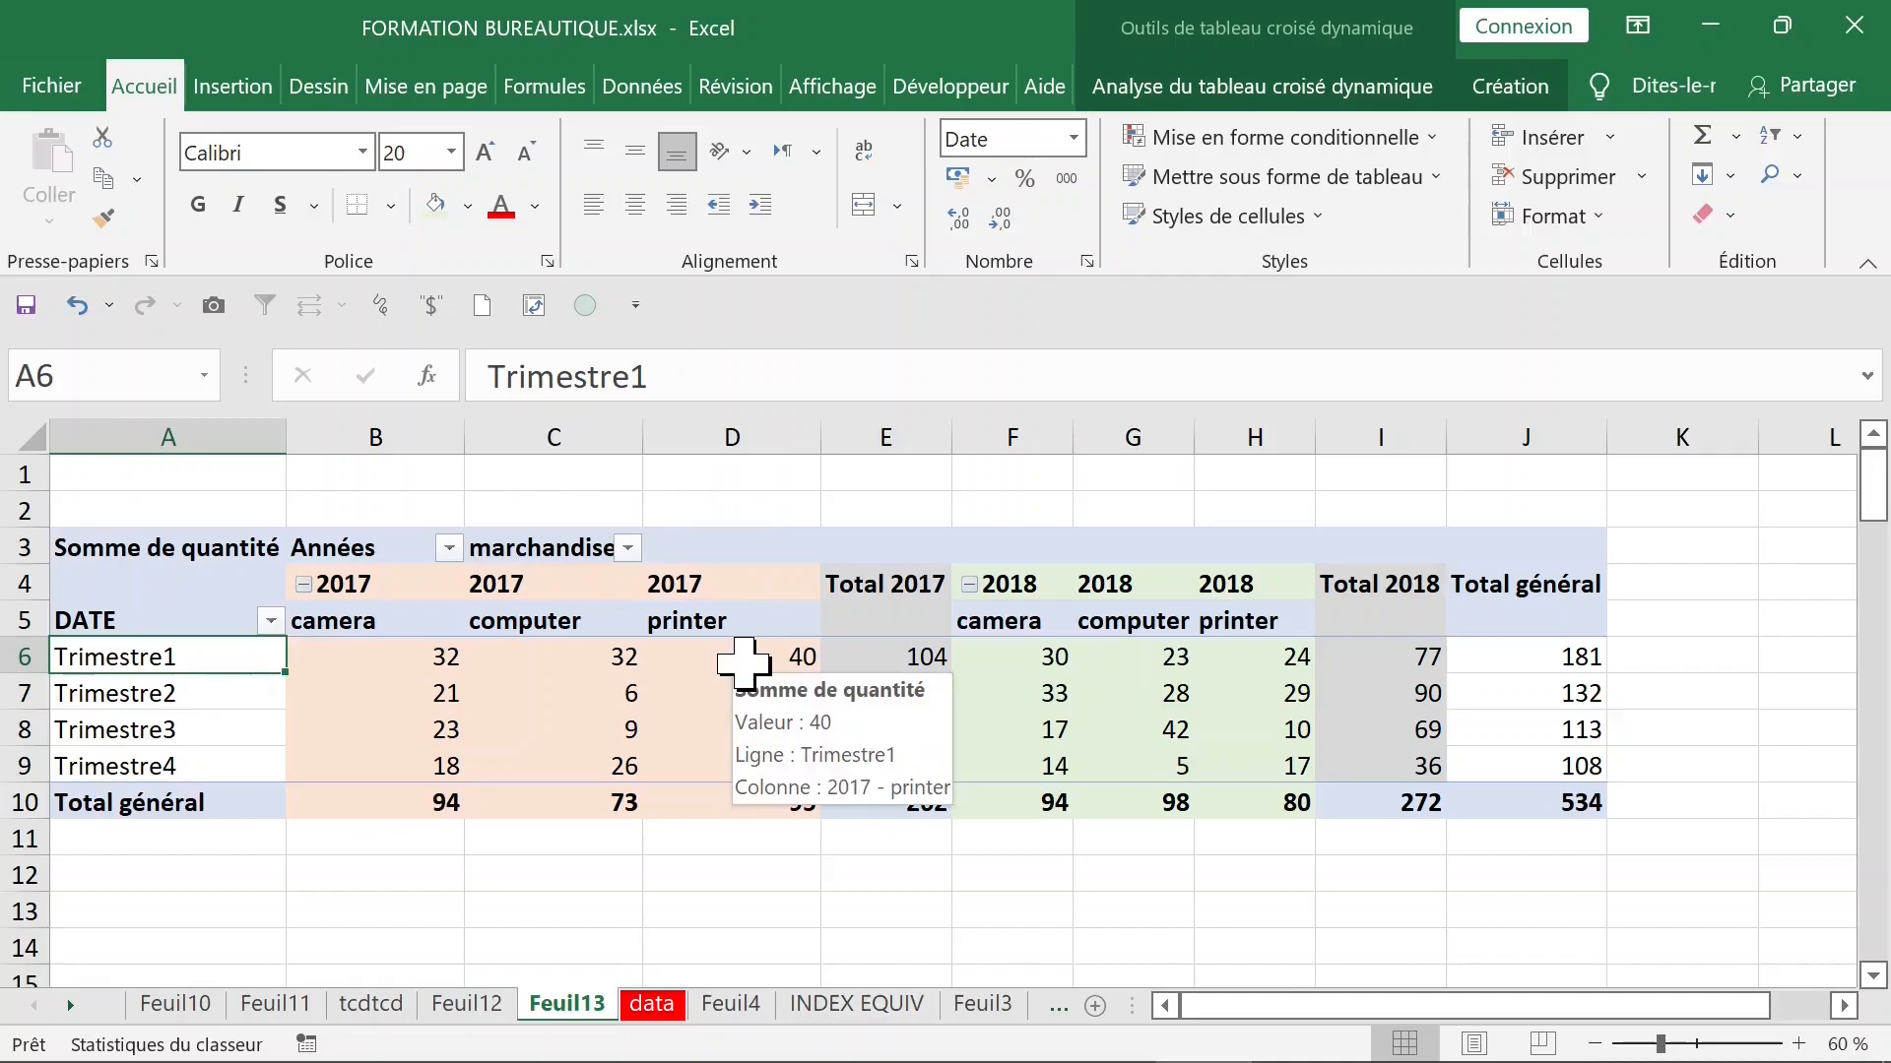
- Show the pivot field list and summarise the quantité values by Moyenne instead of Somme
left_click(406, 662)
right_click(412, 668)
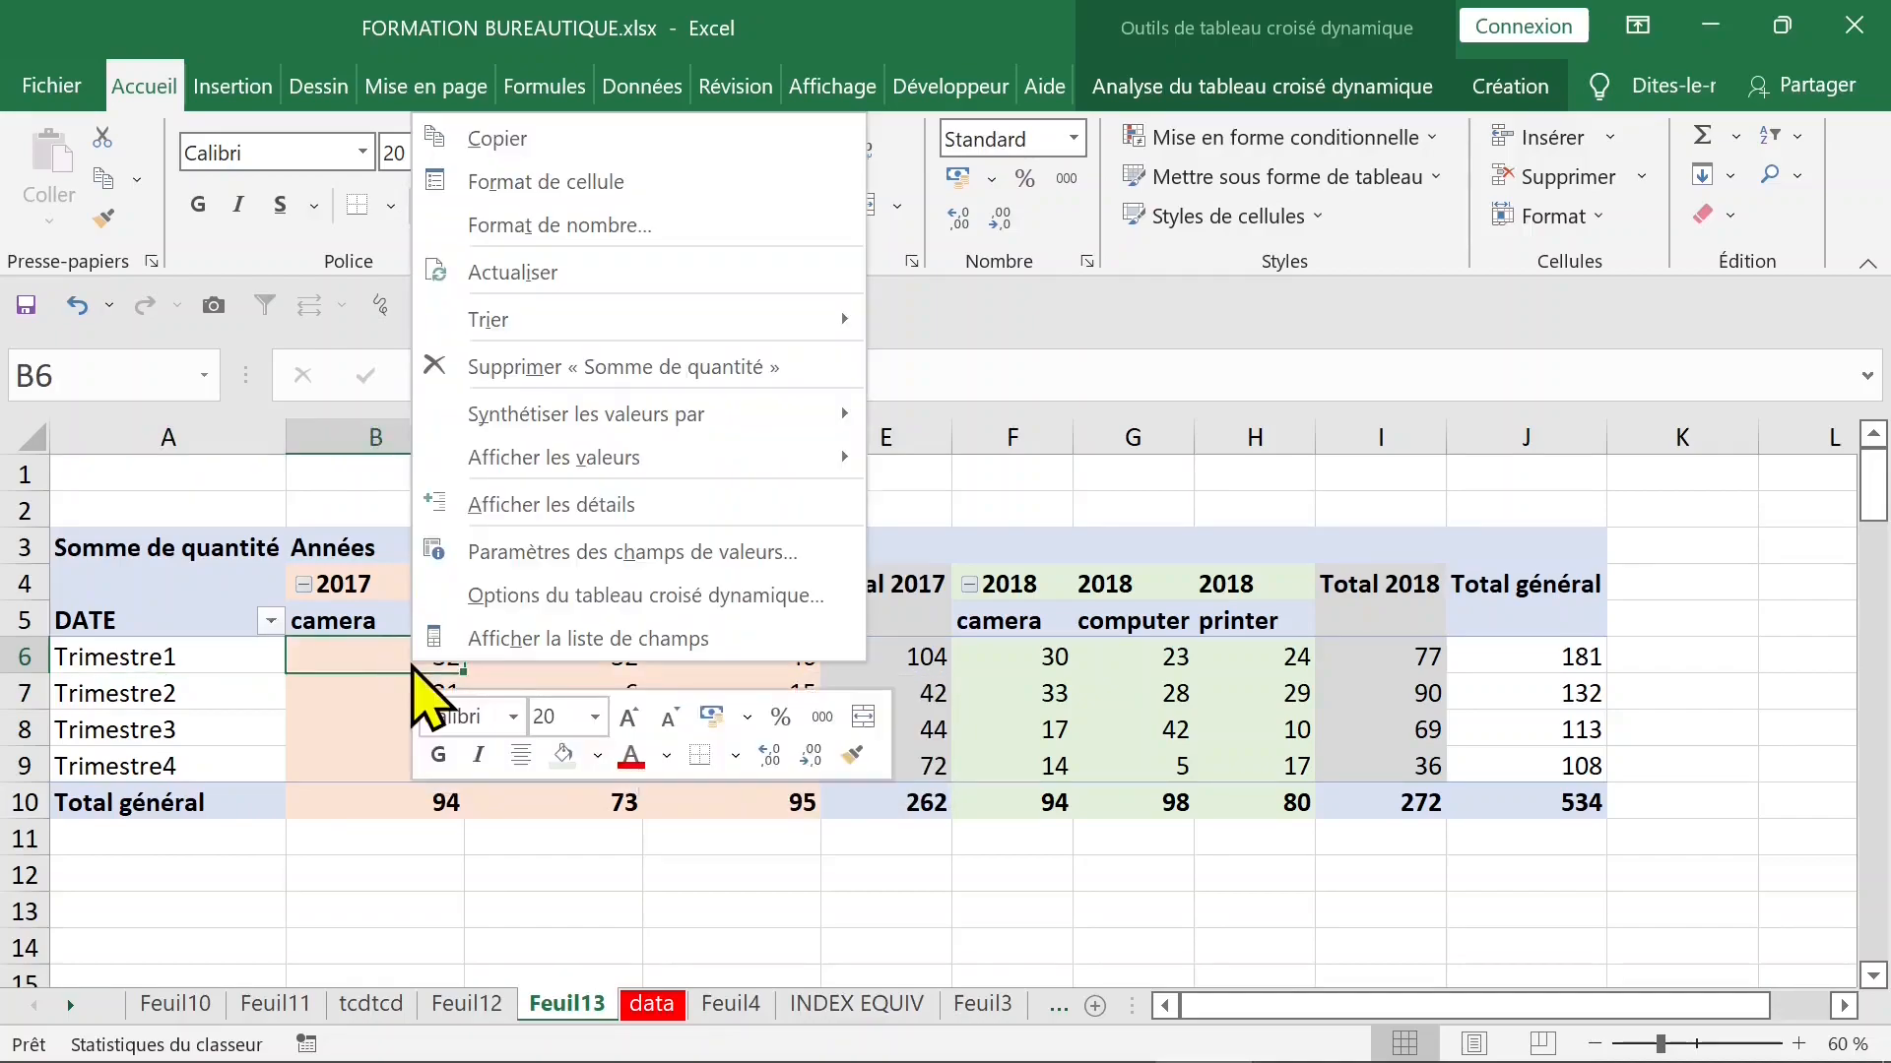
left_click(489, 658)
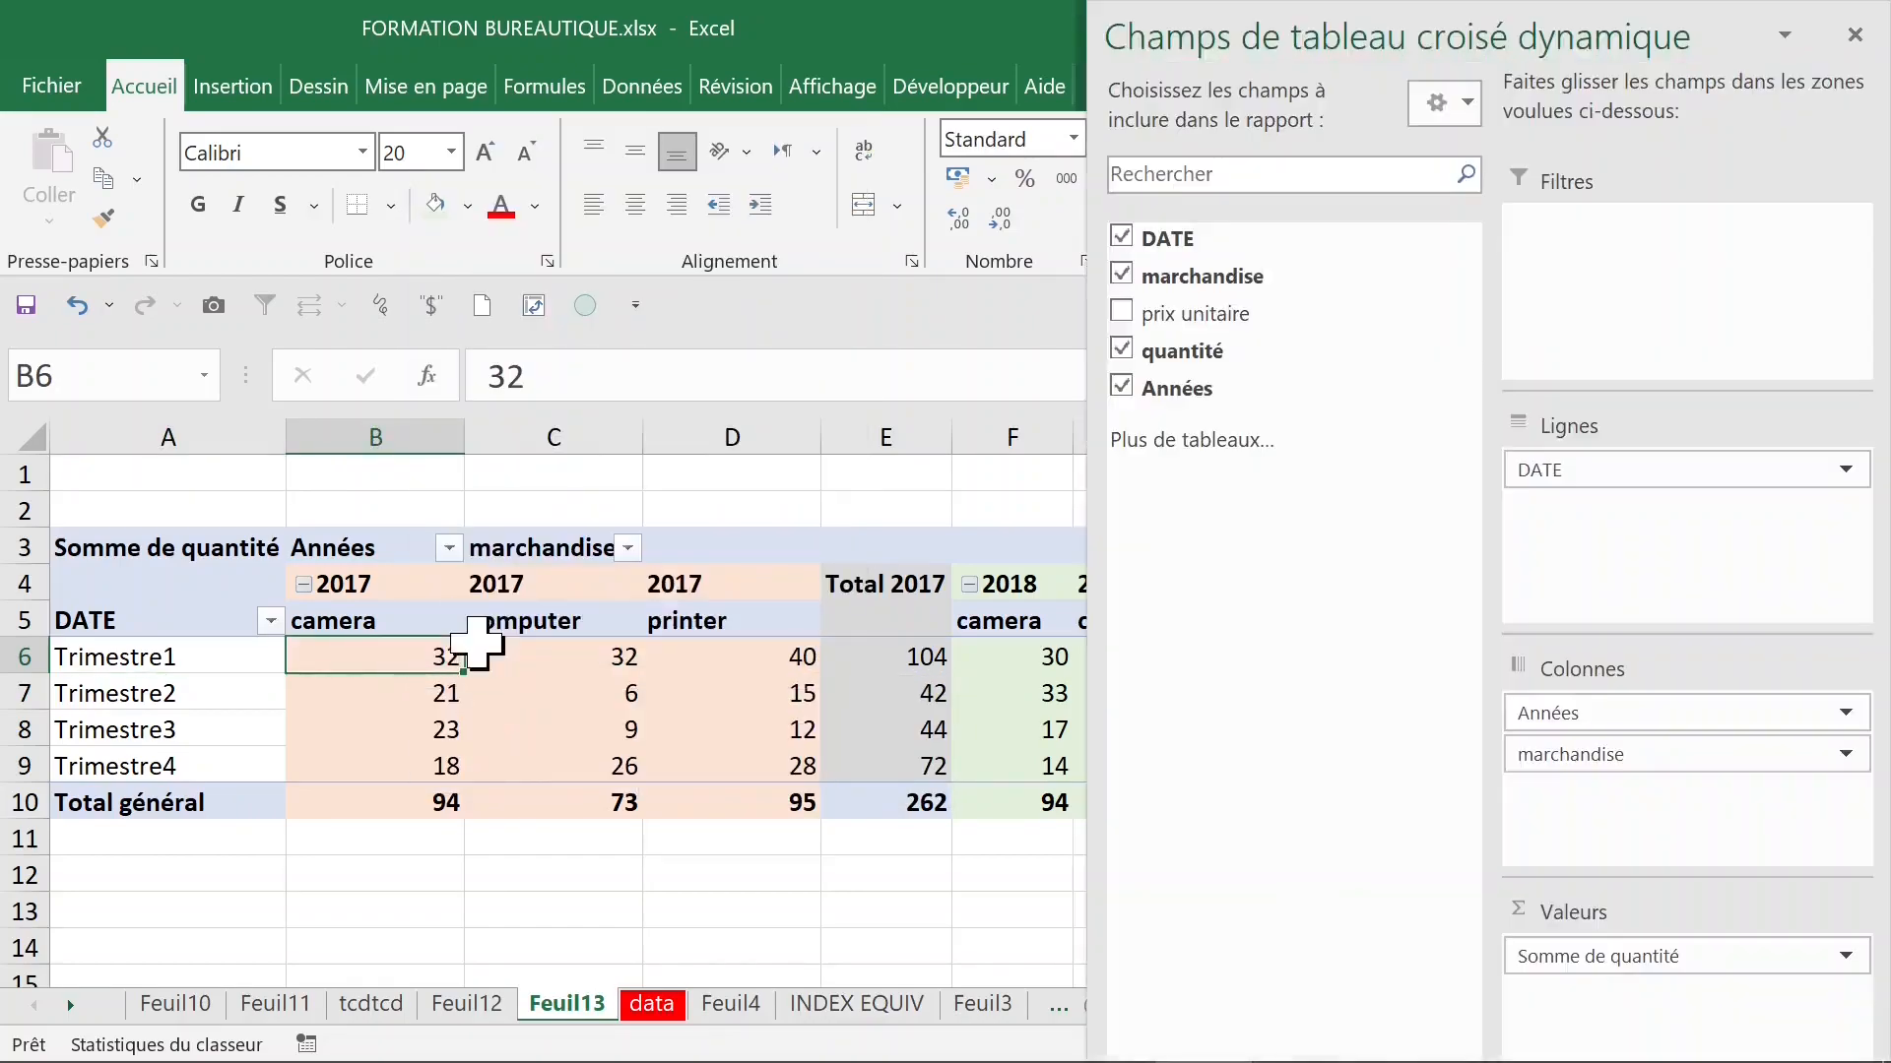
left_click(1734, 961)
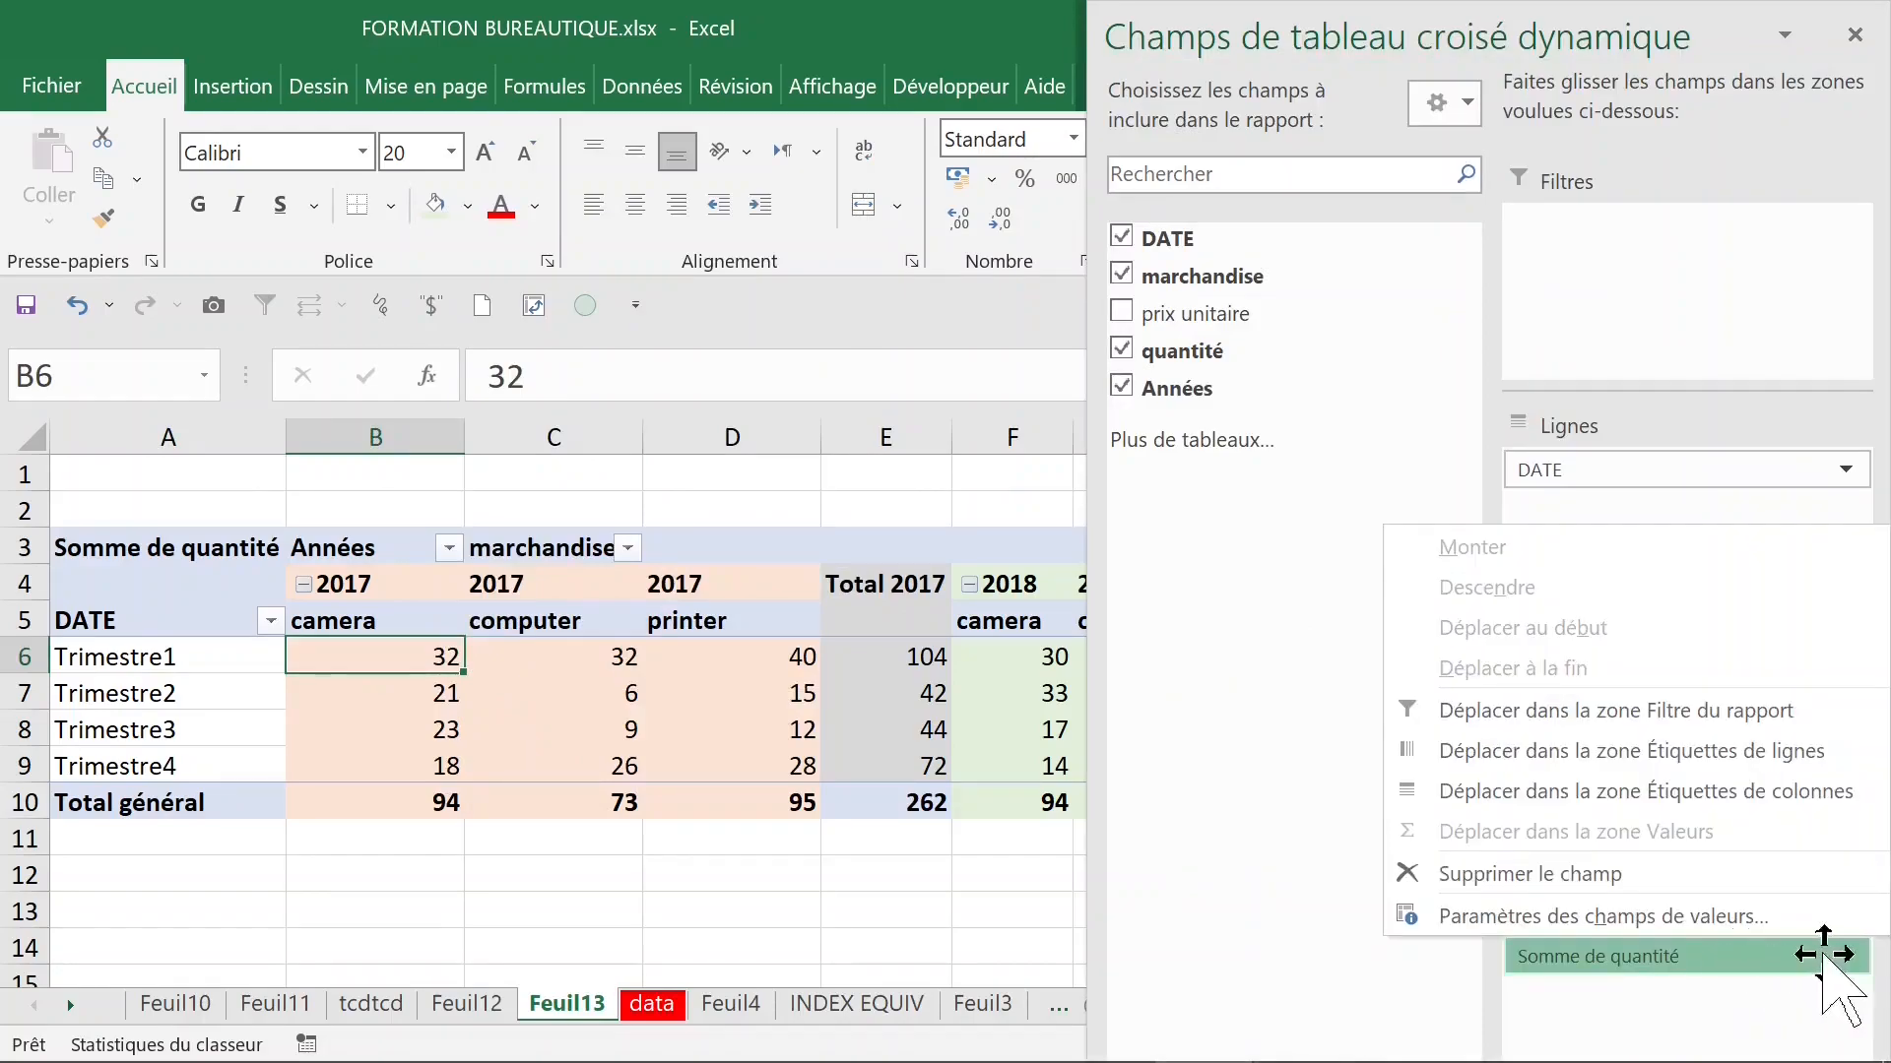
left_click(1667, 917)
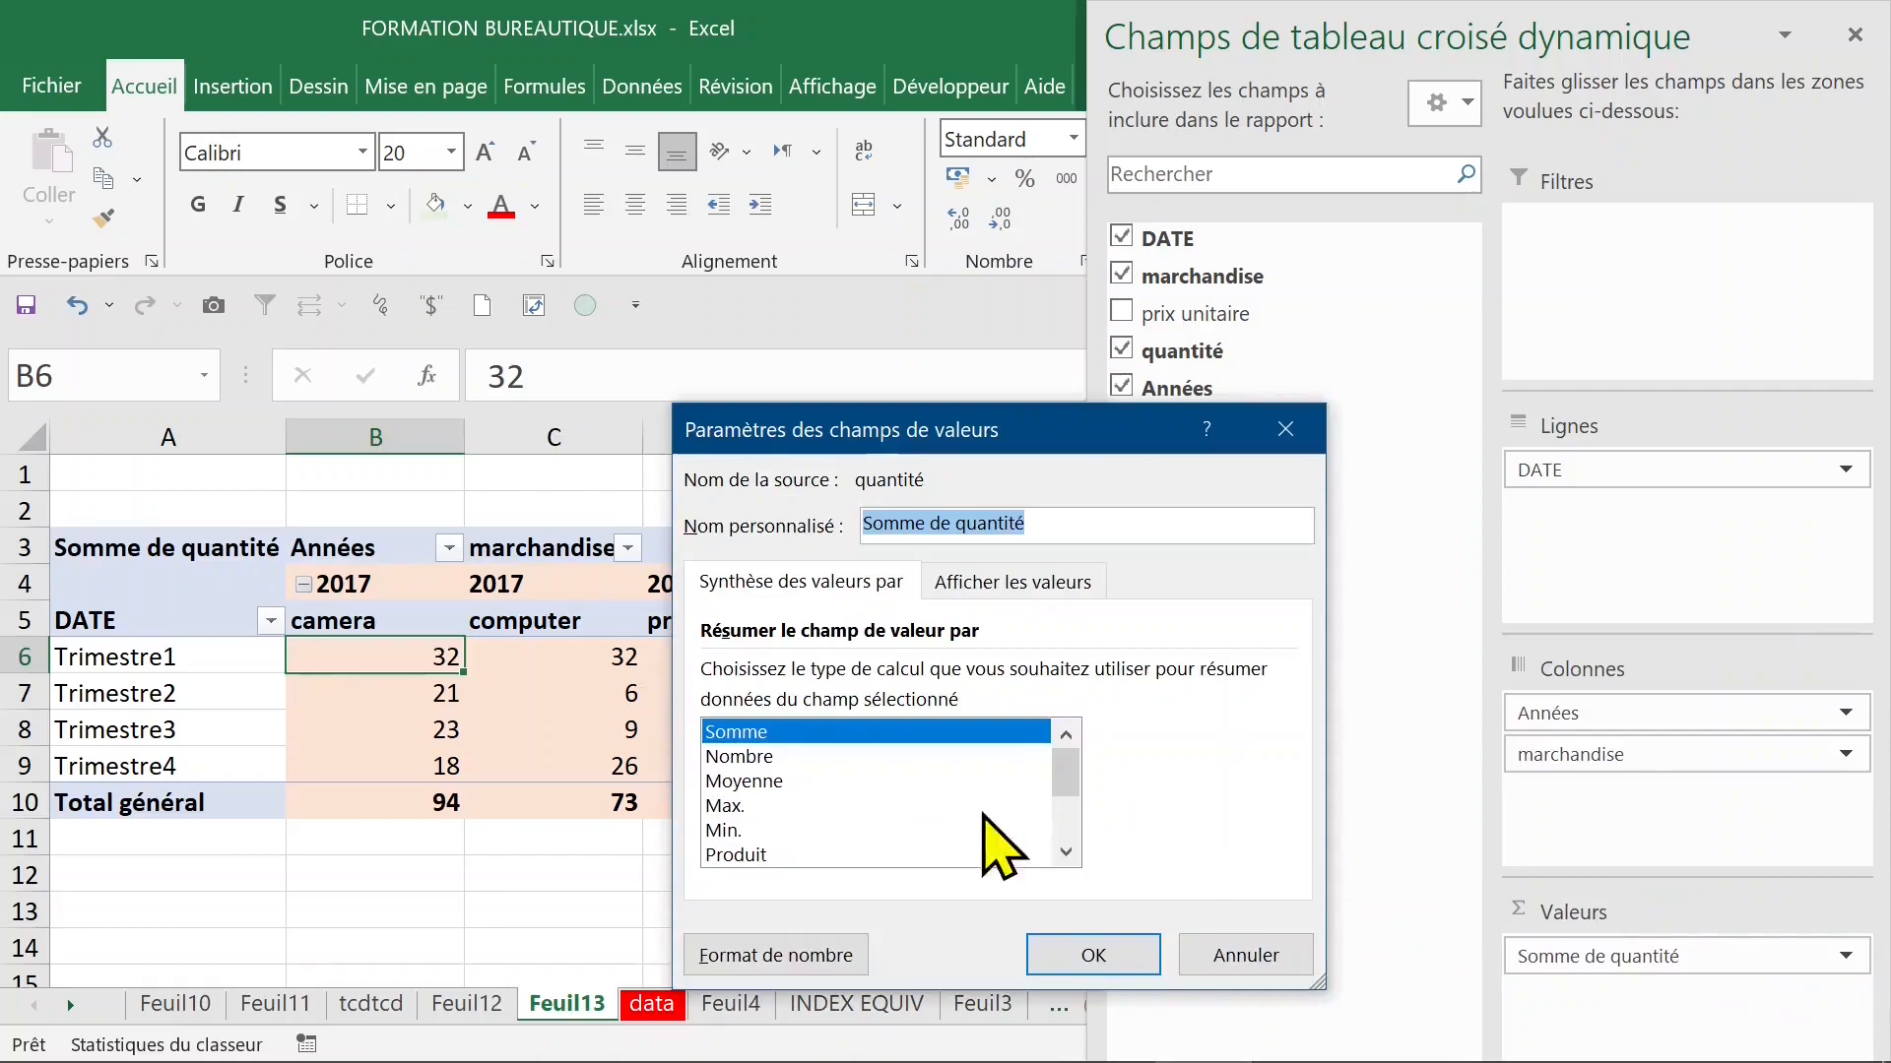
left_click(744, 782)
left_click(1093, 955)
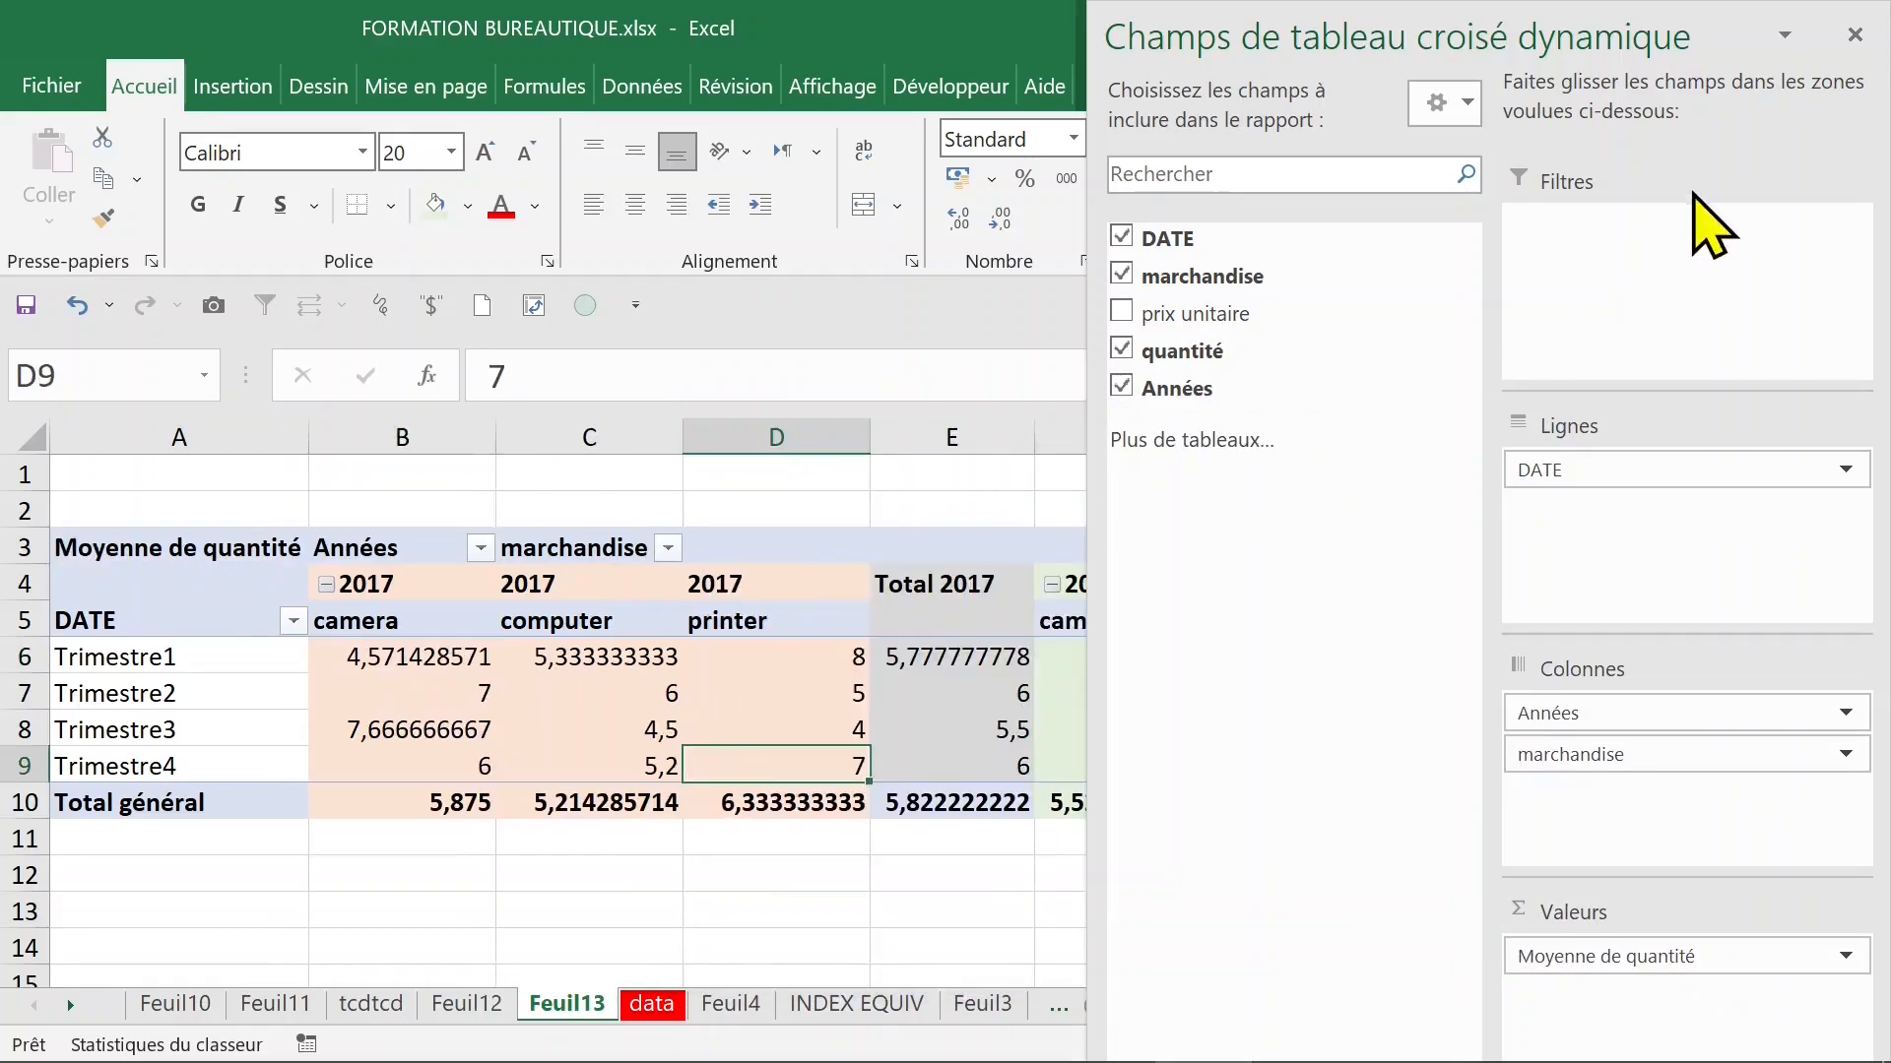
- Format the 2017 camera value for Trimestre1 in cell B6 as Nombre with 0 decimal places
left_click(448, 657)
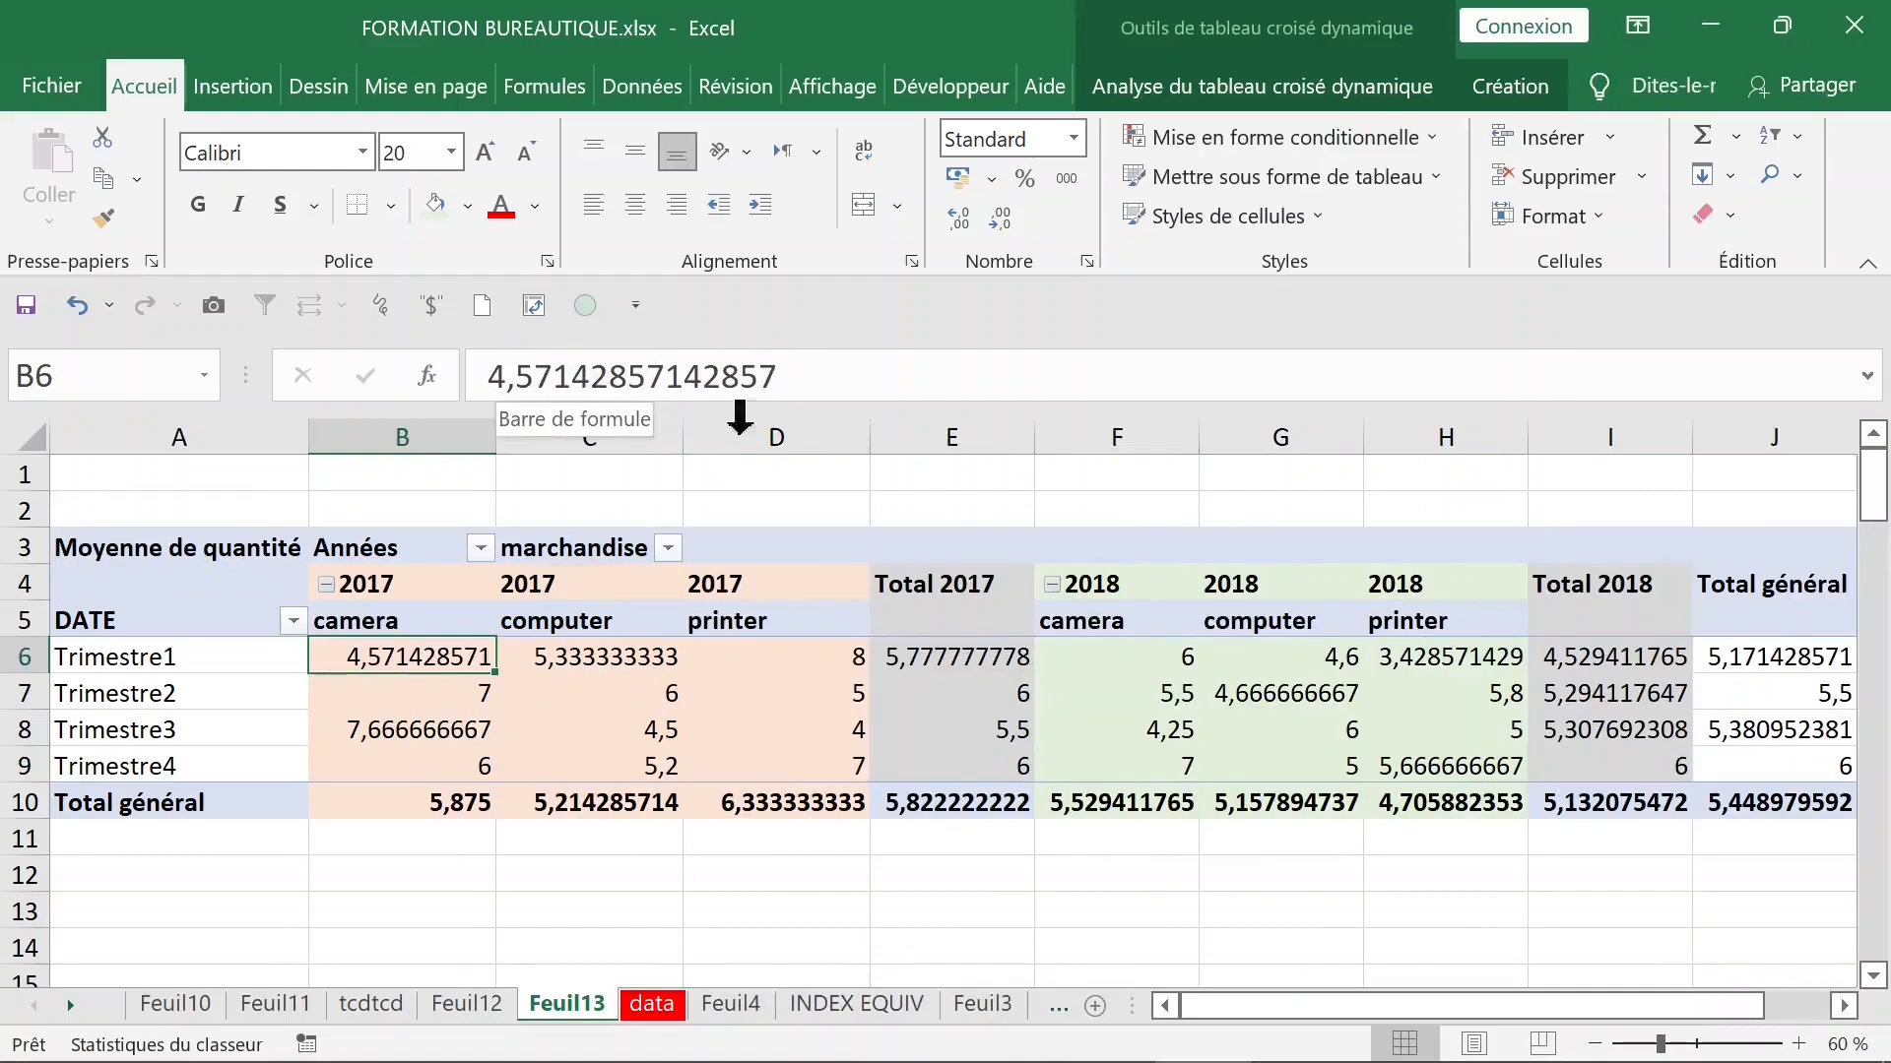
right_click(435, 652)
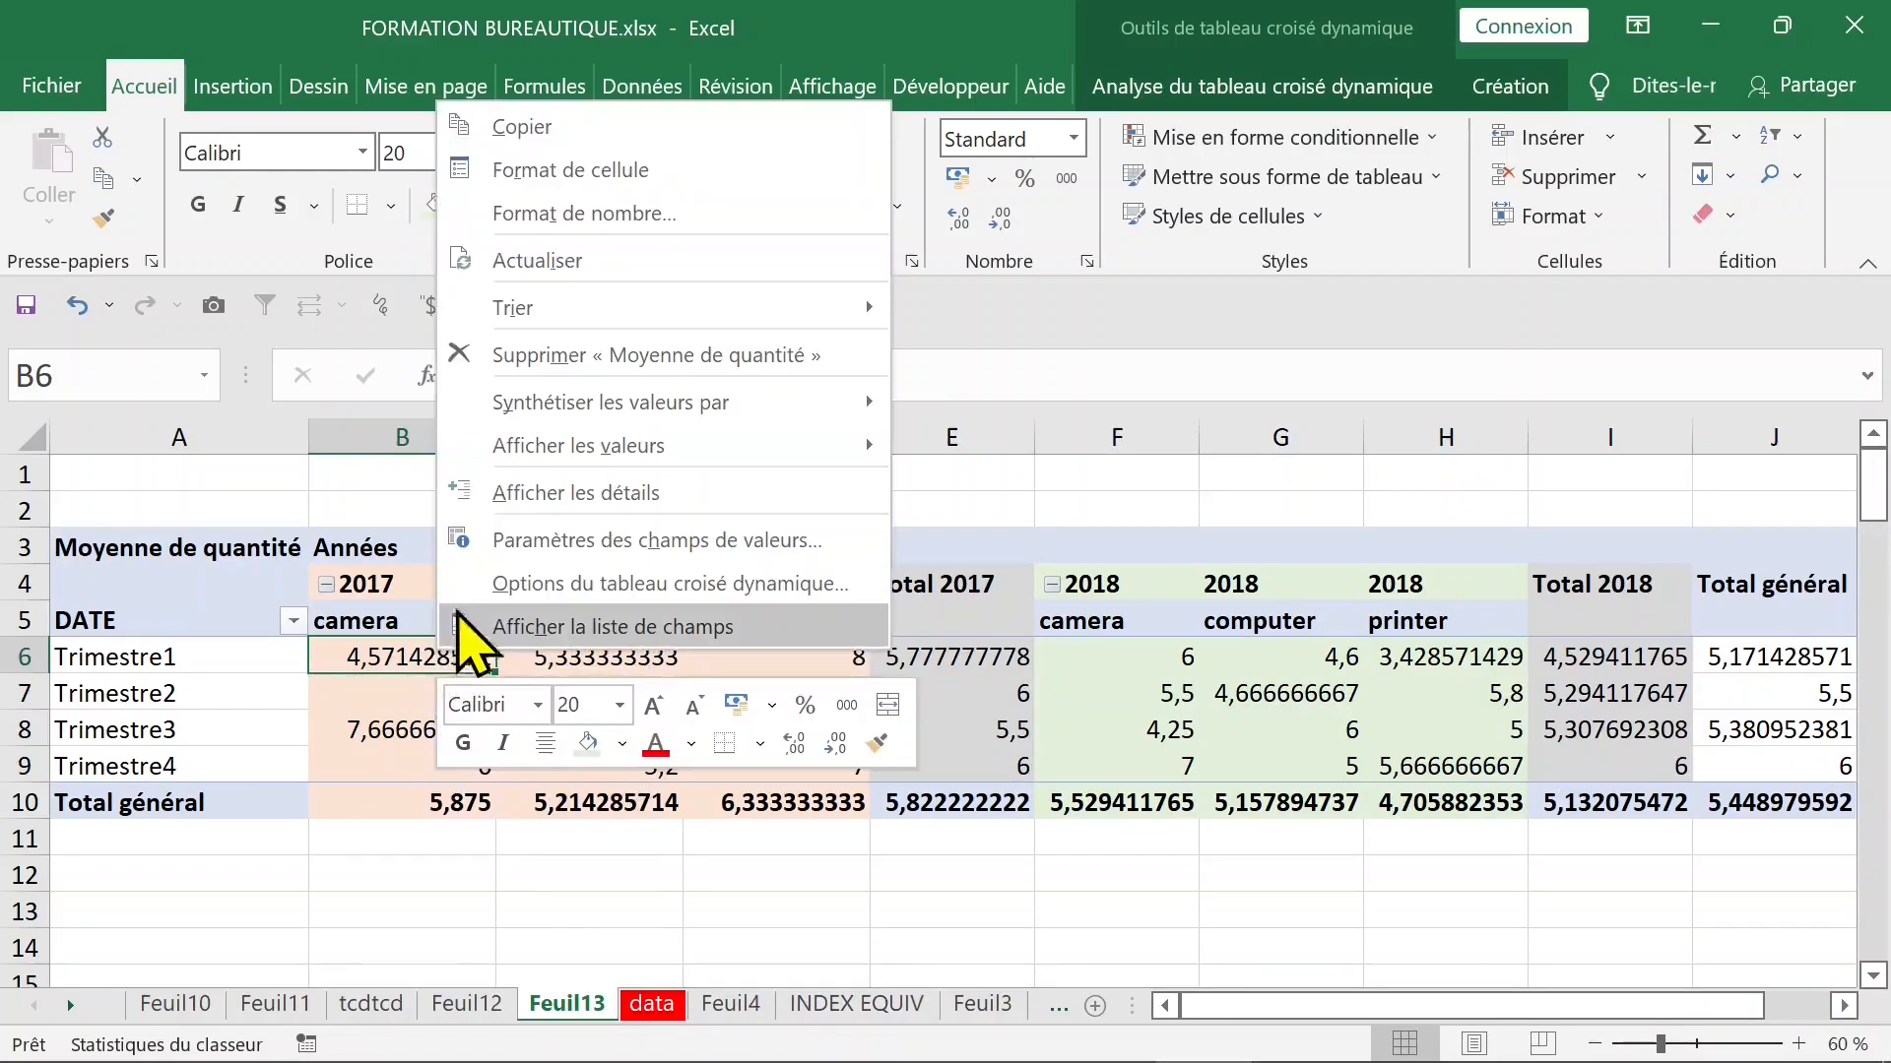
left_click(464, 630)
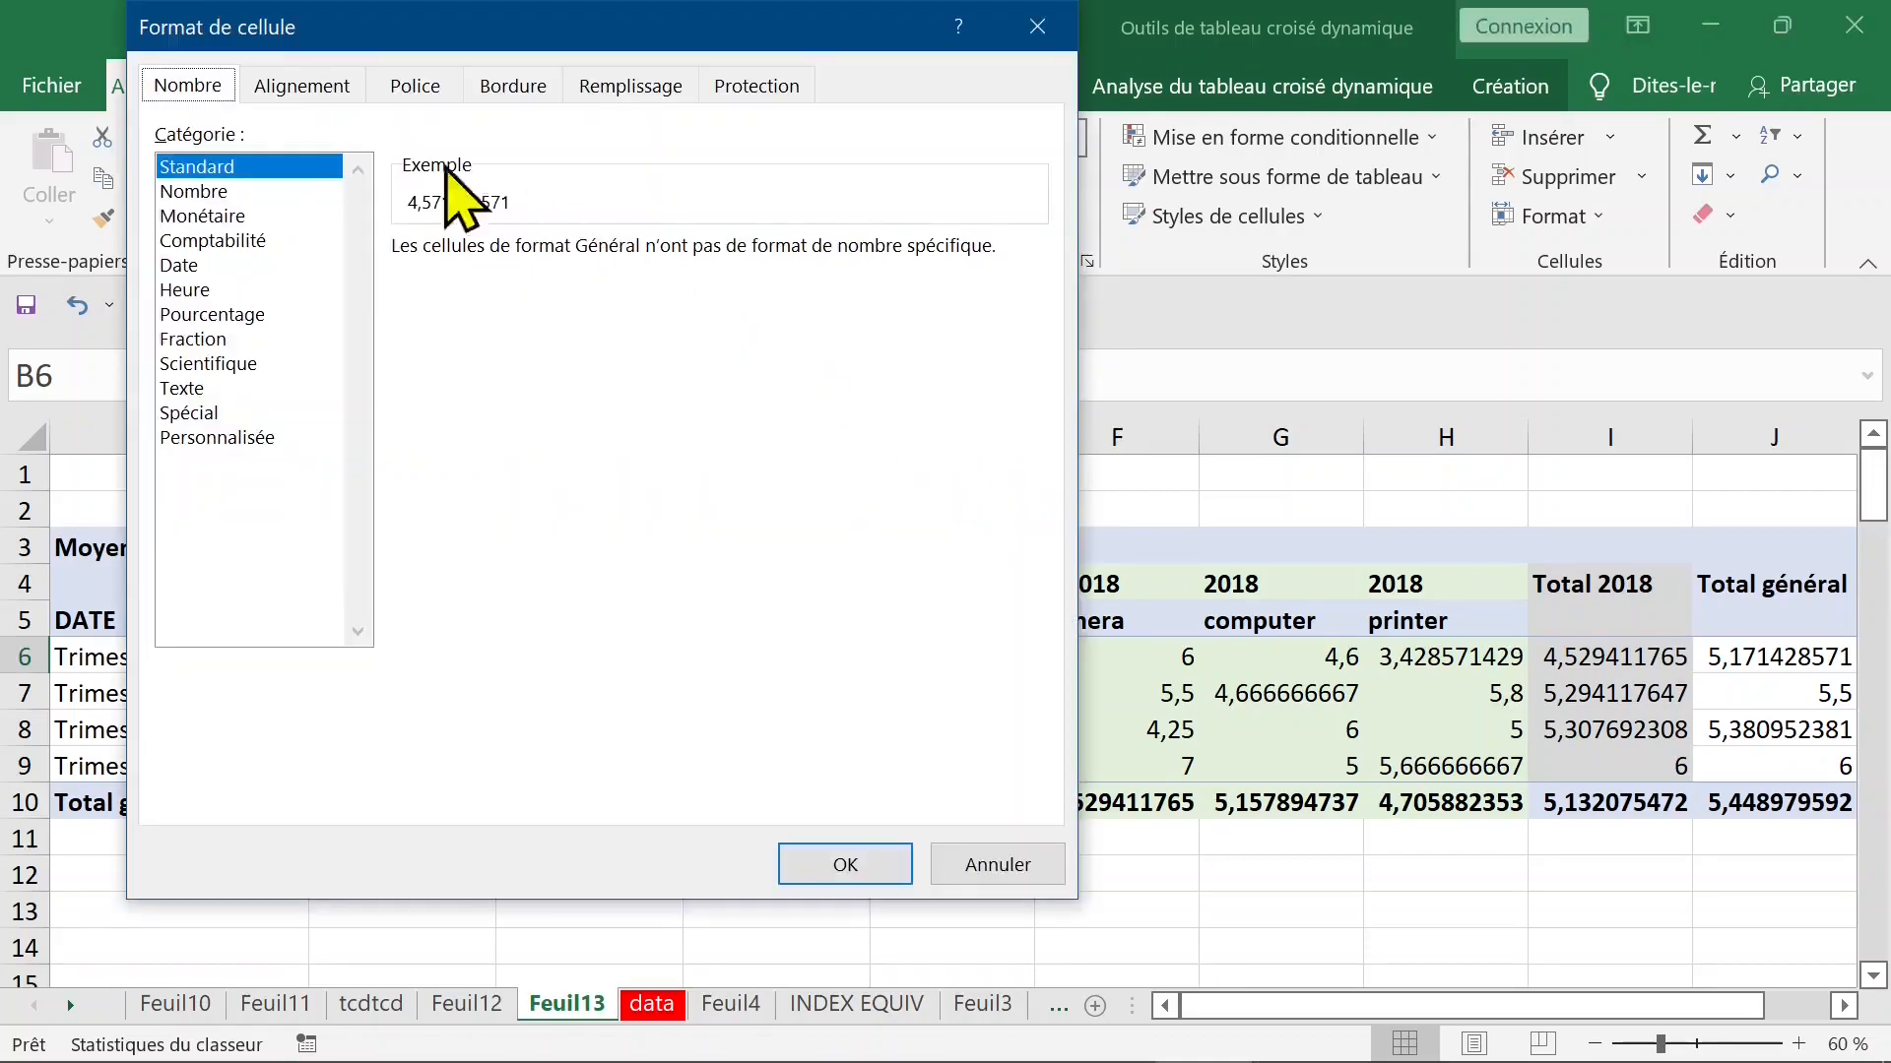
left_click(200, 192)
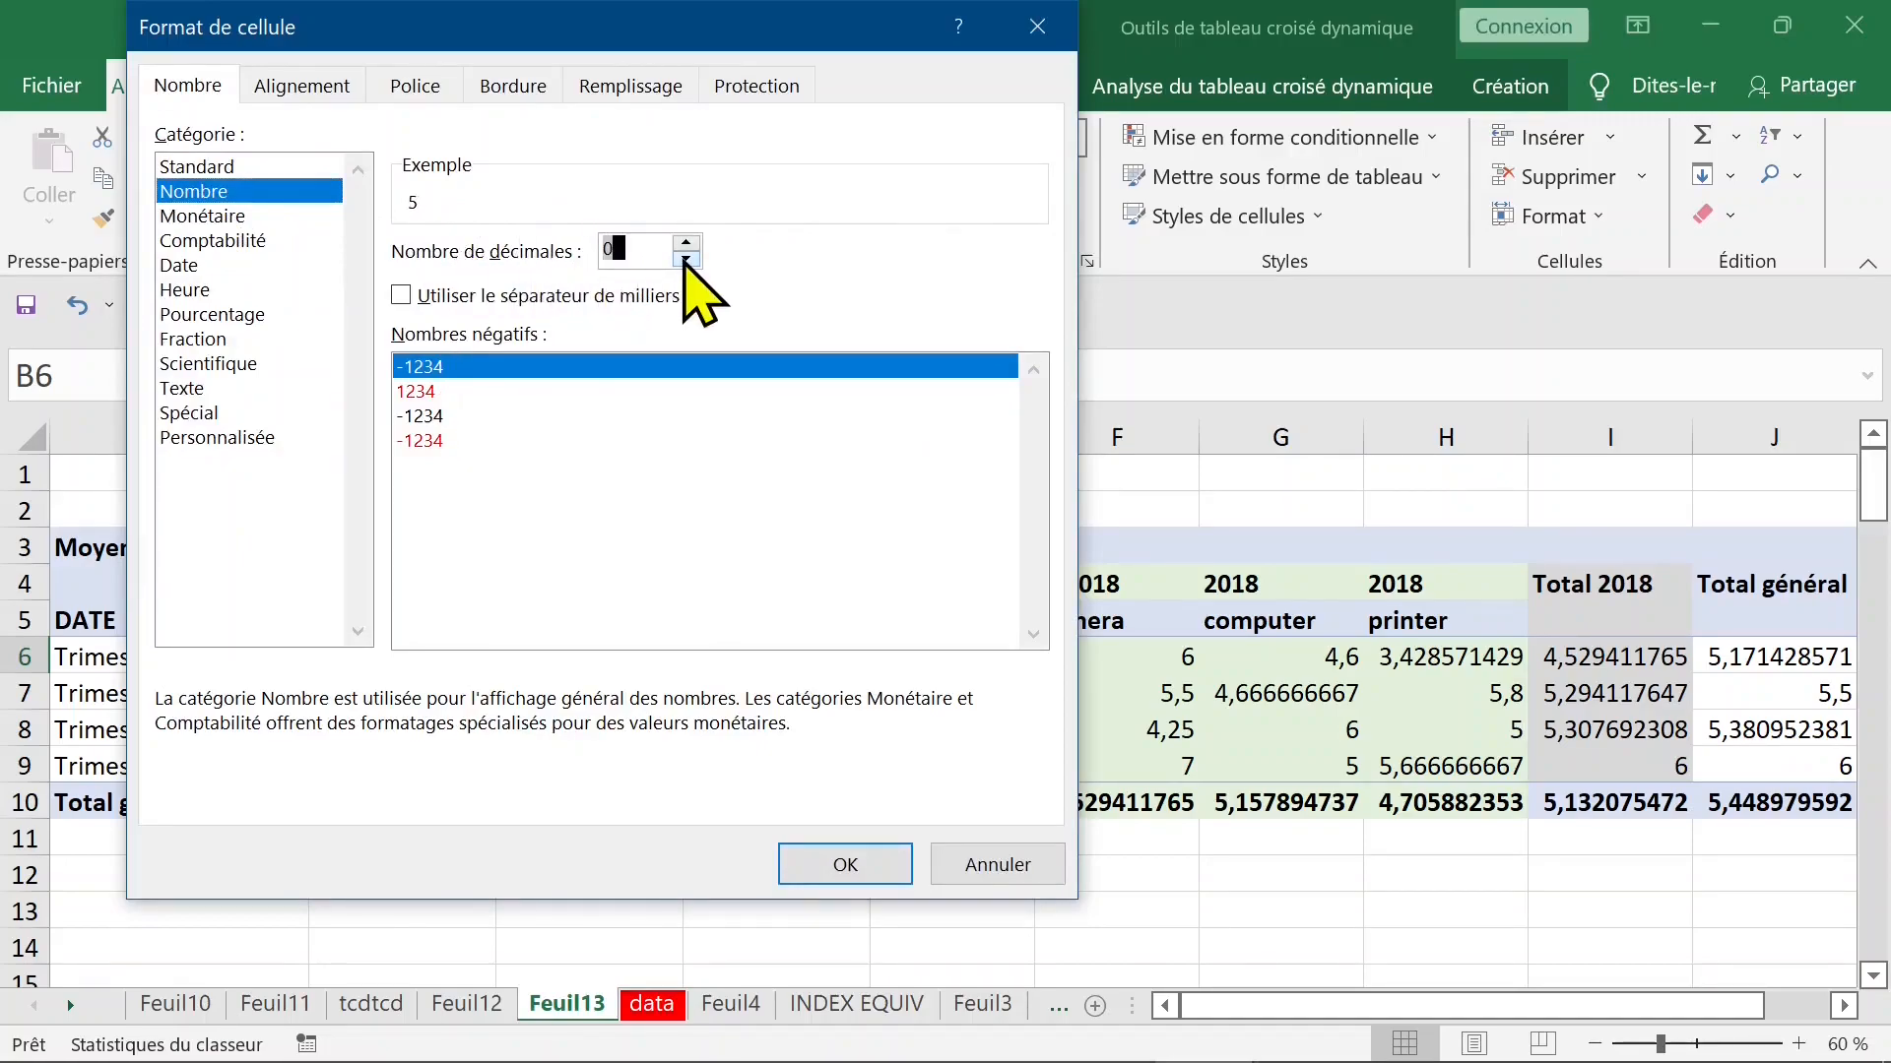
left_click(640, 250)
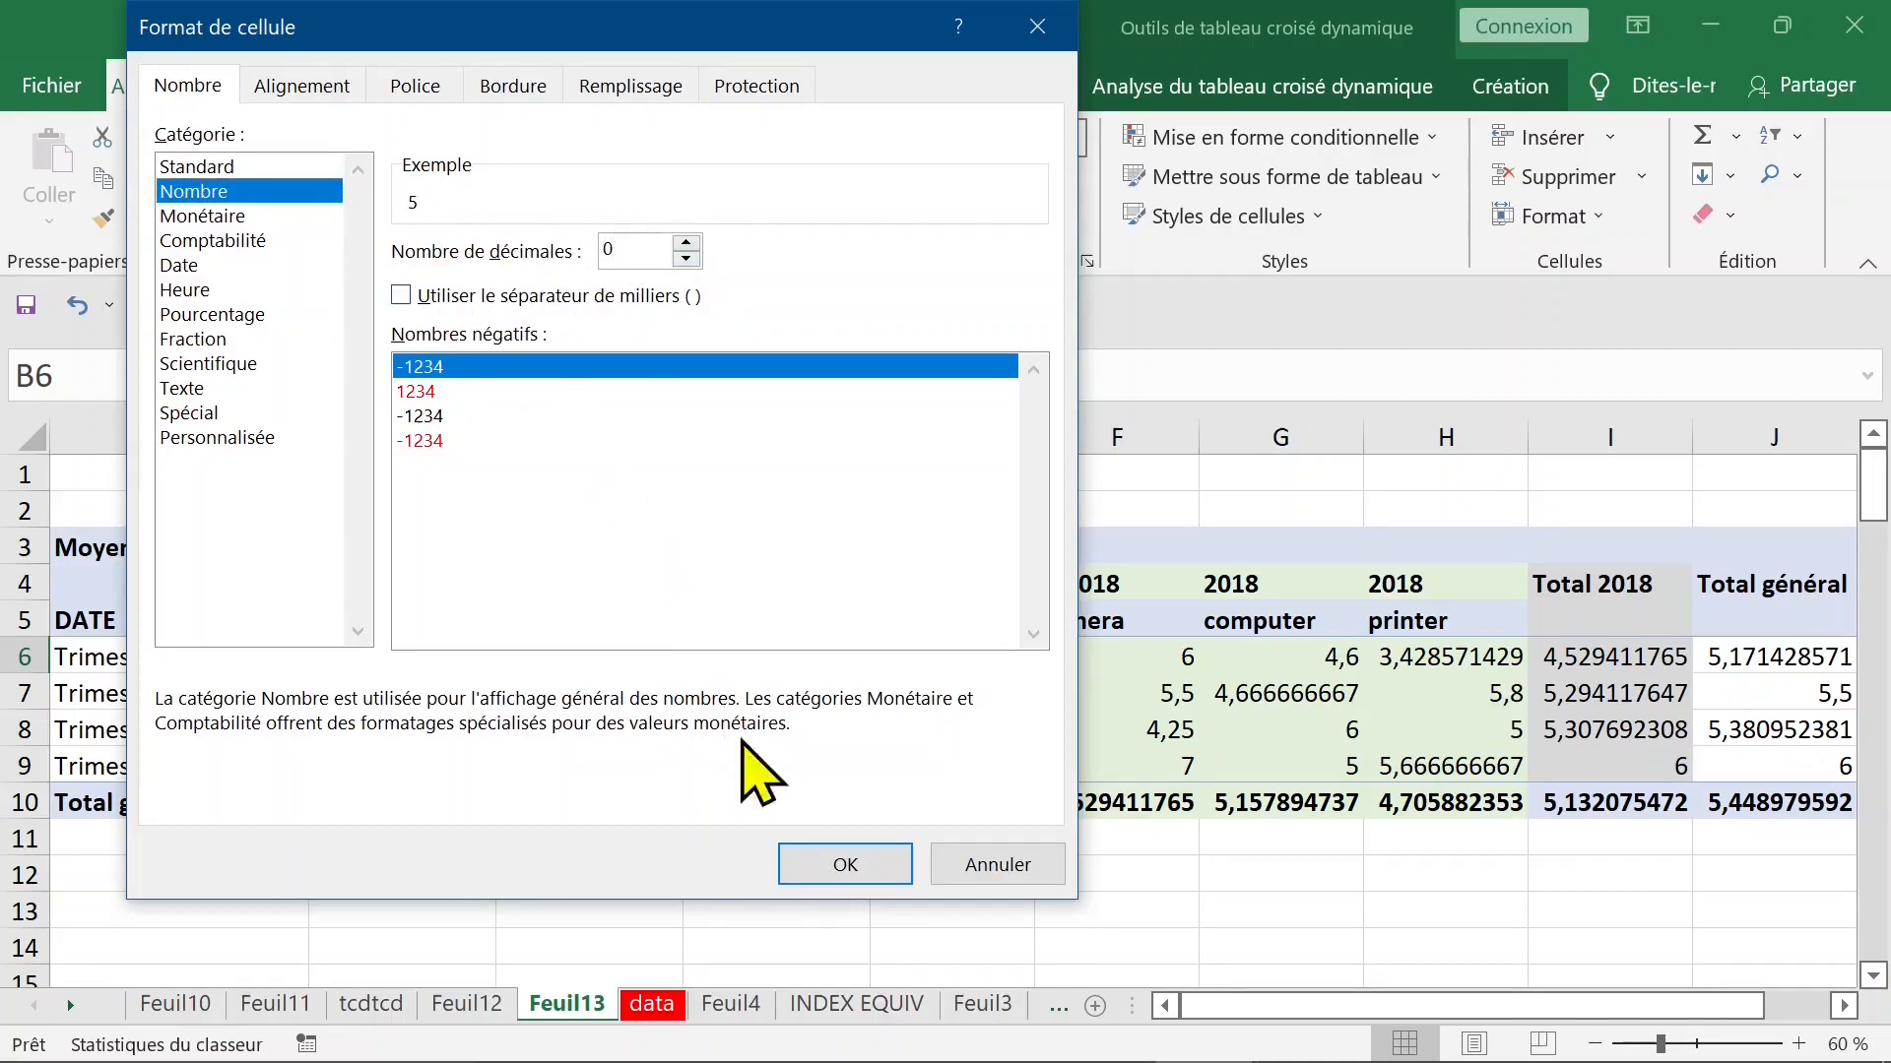
left_click(827, 857)
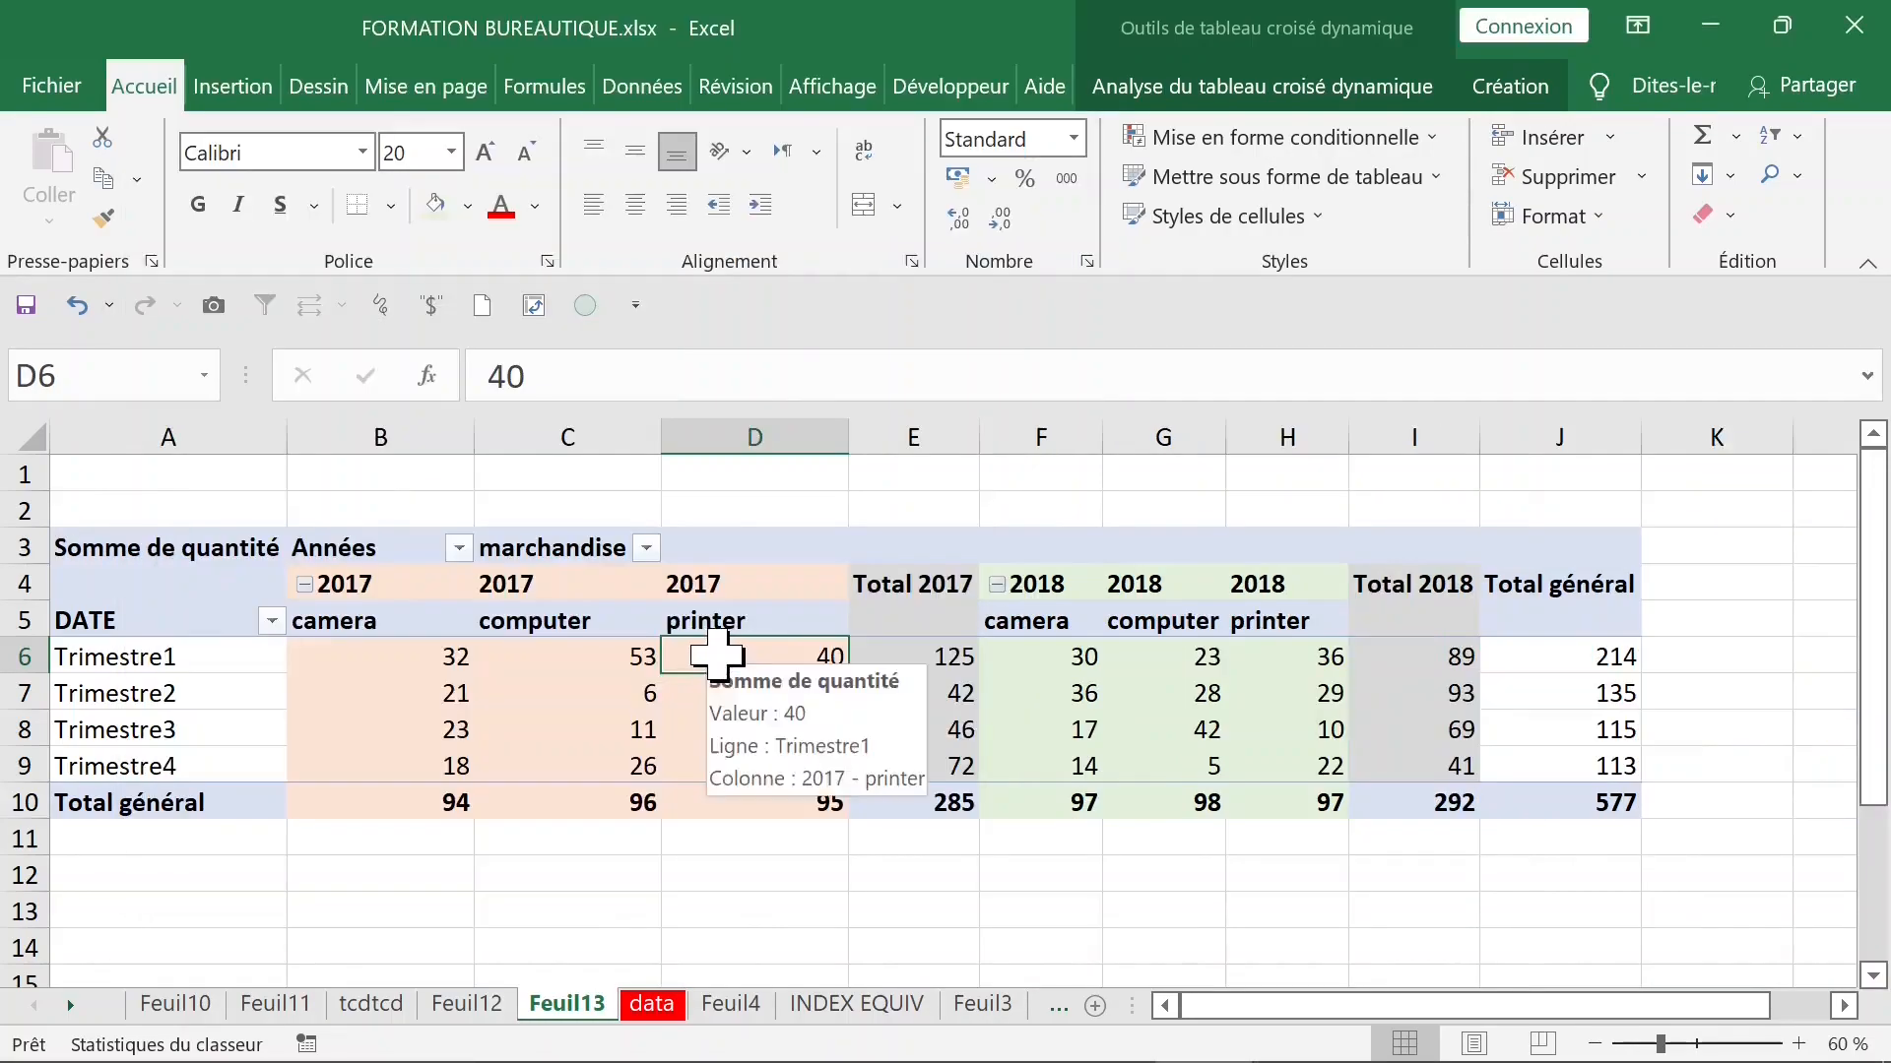
- Summarise the quantité values of the pivot table by Max. through the value field settings
left_click(411, 666)
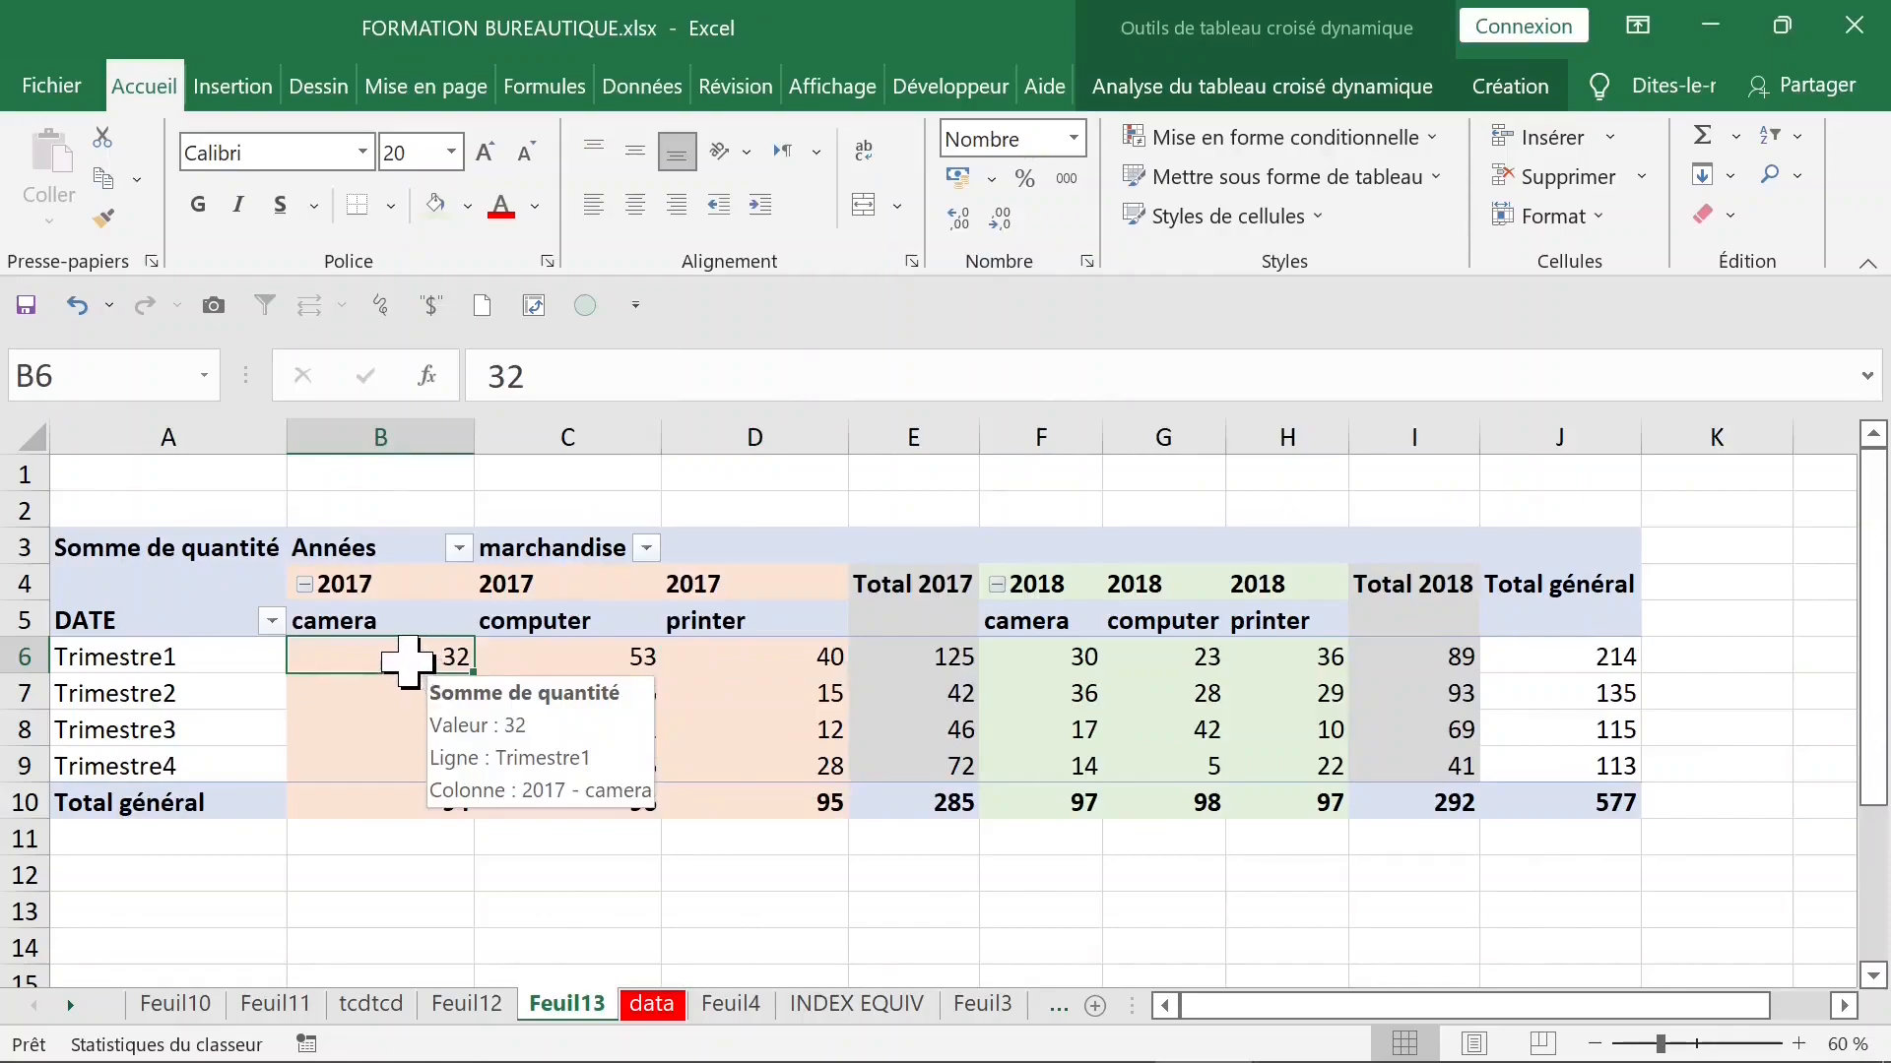
right_click(406, 656)
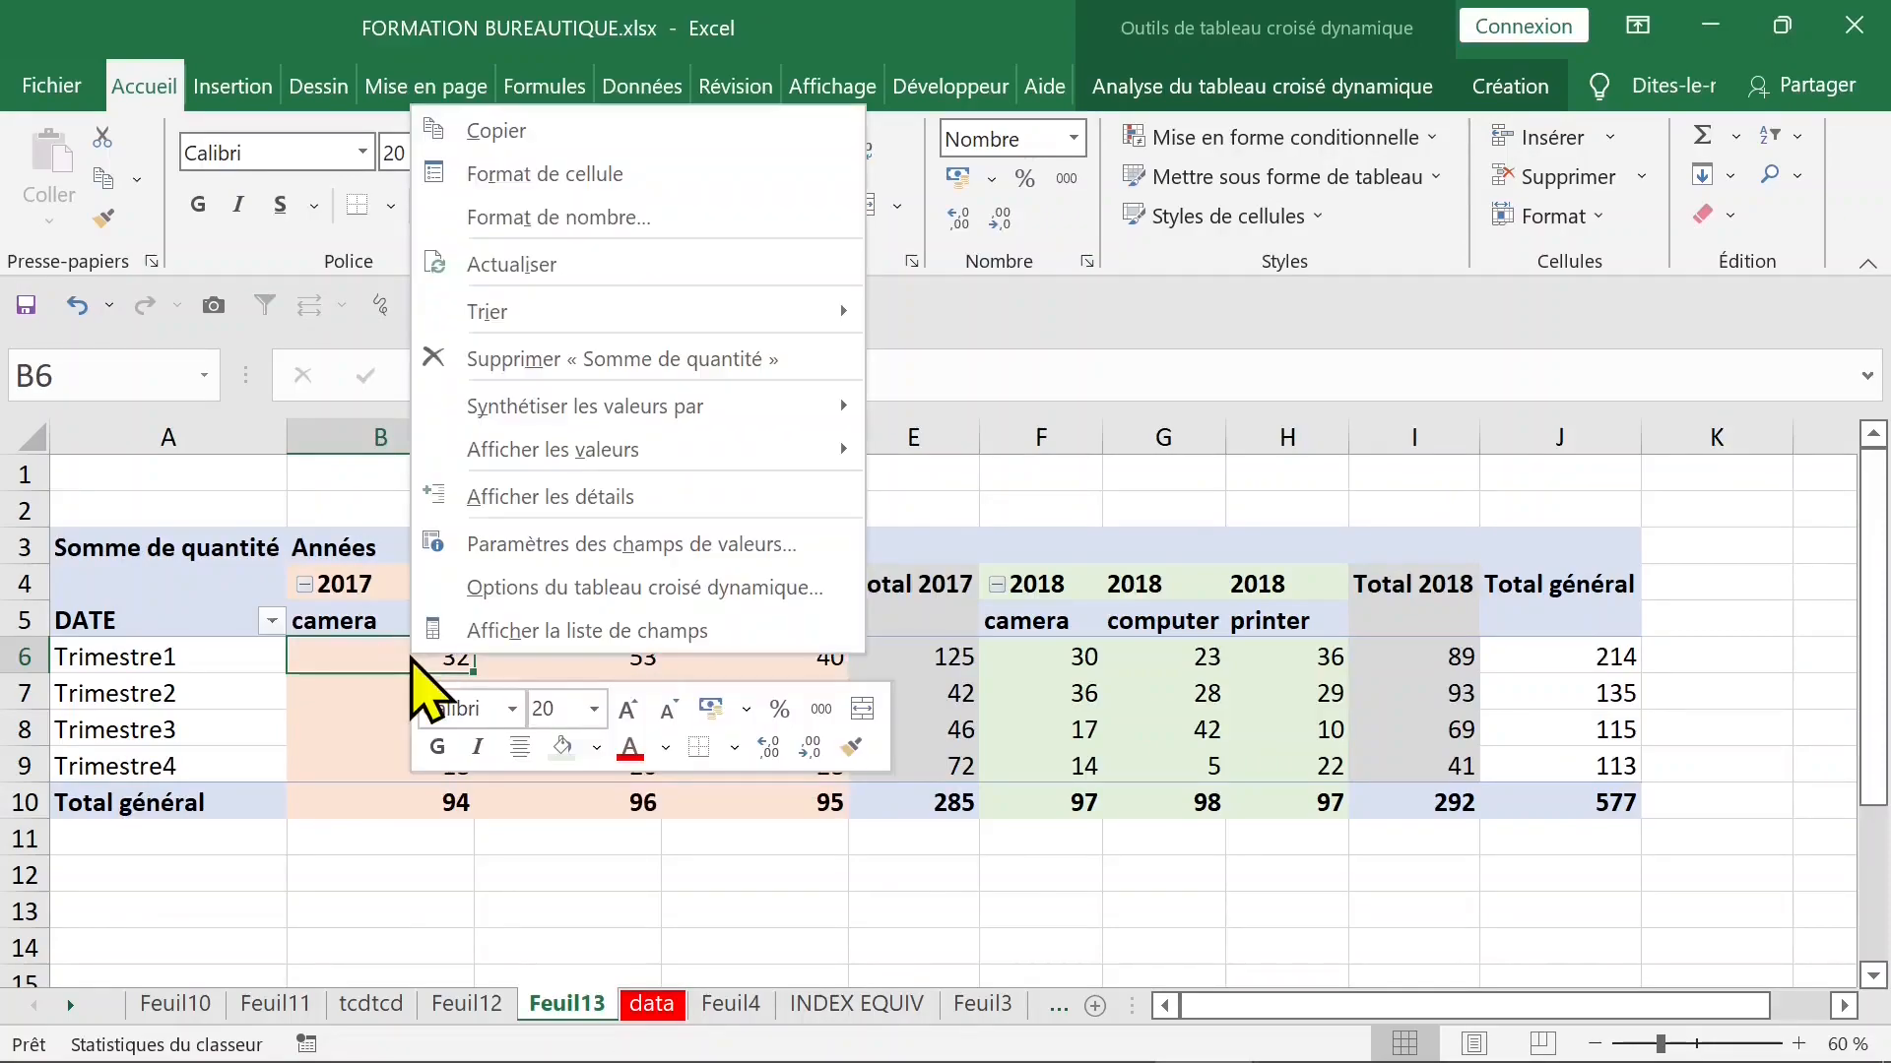
left_click(503, 629)
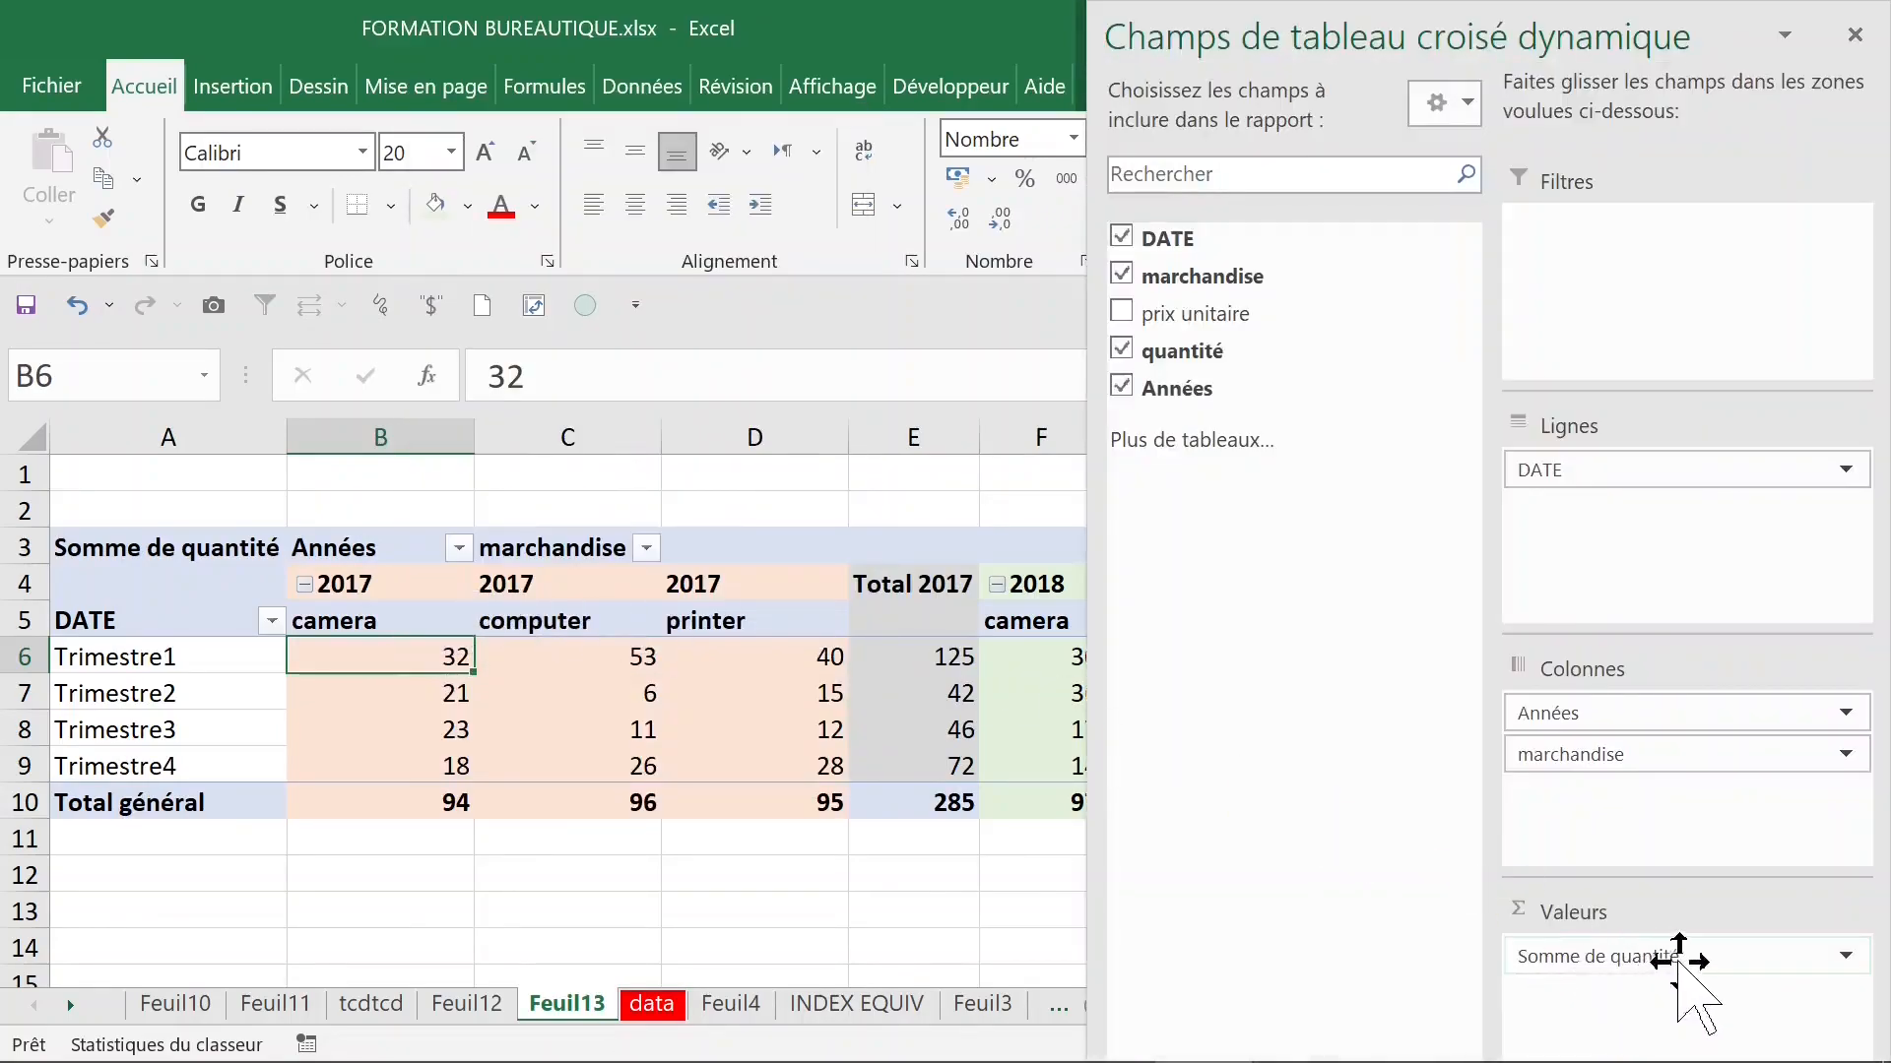
left_click(1680, 958)
left_click(1615, 916)
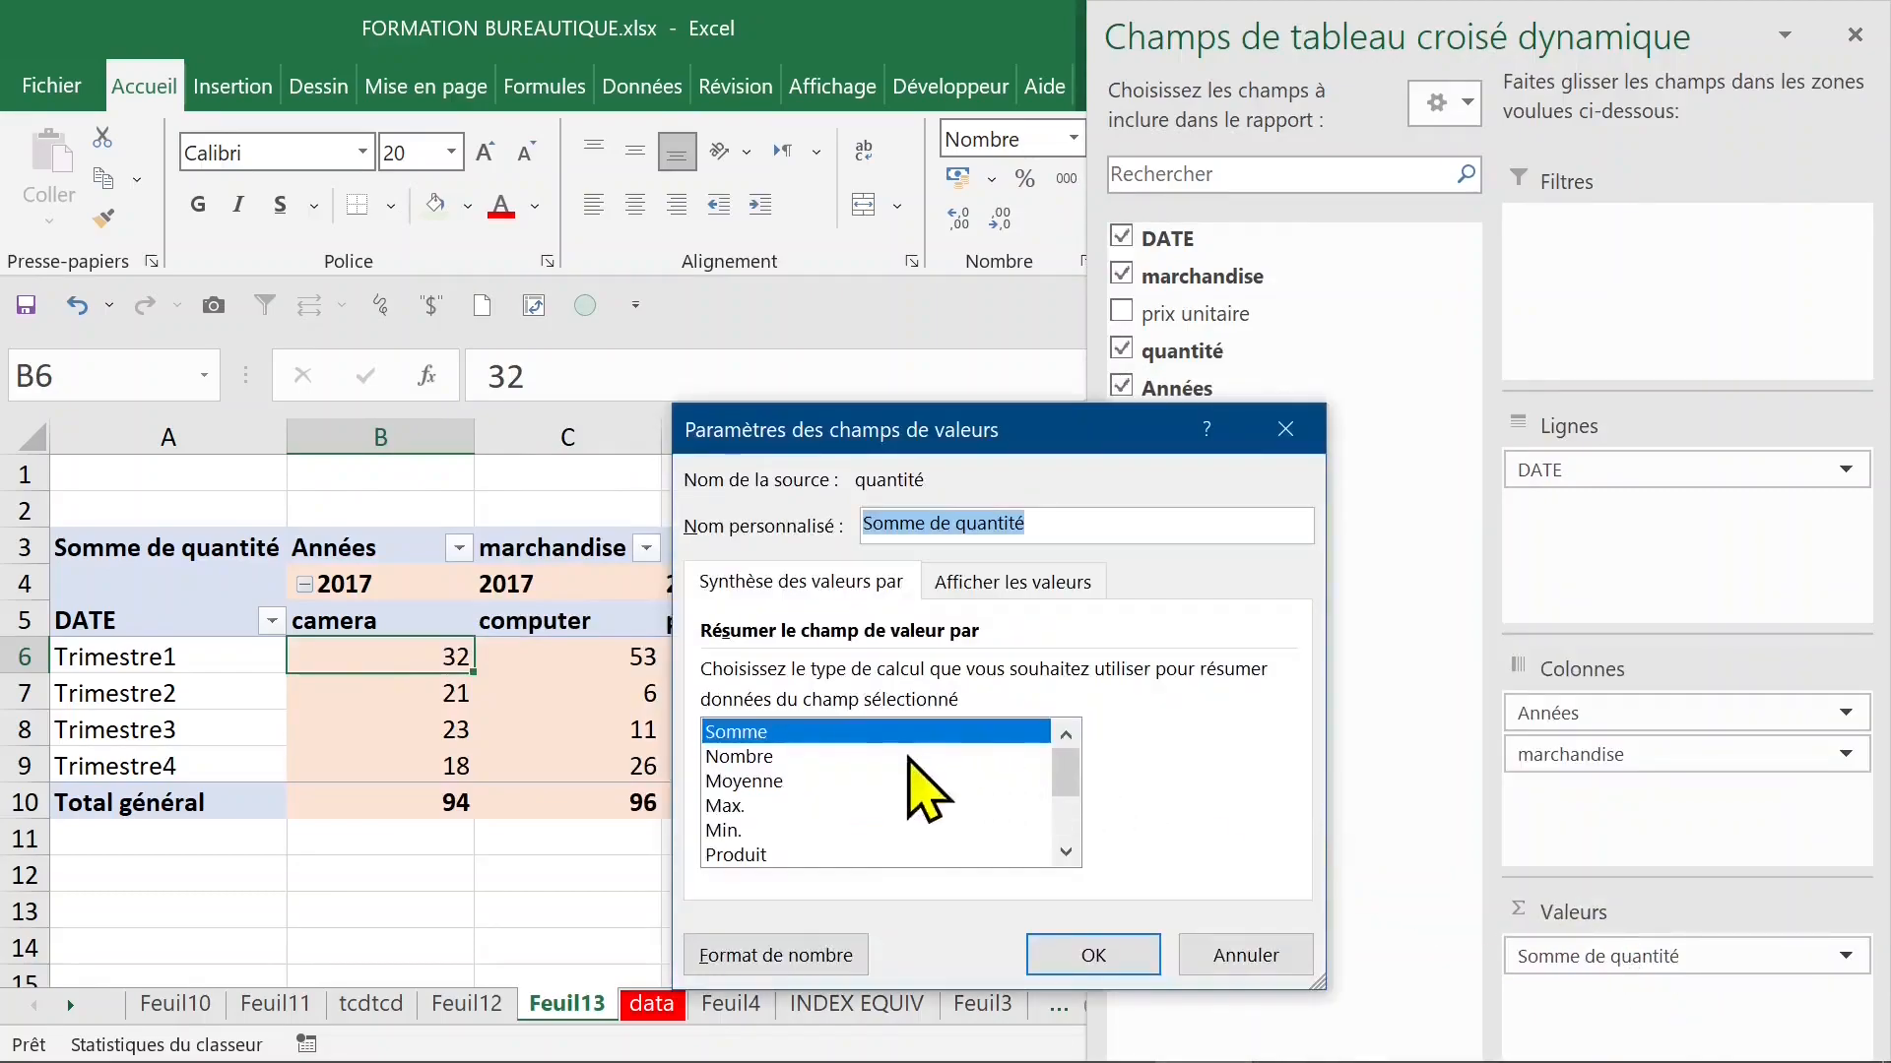
left_click(729, 806)
left_click(1088, 951)
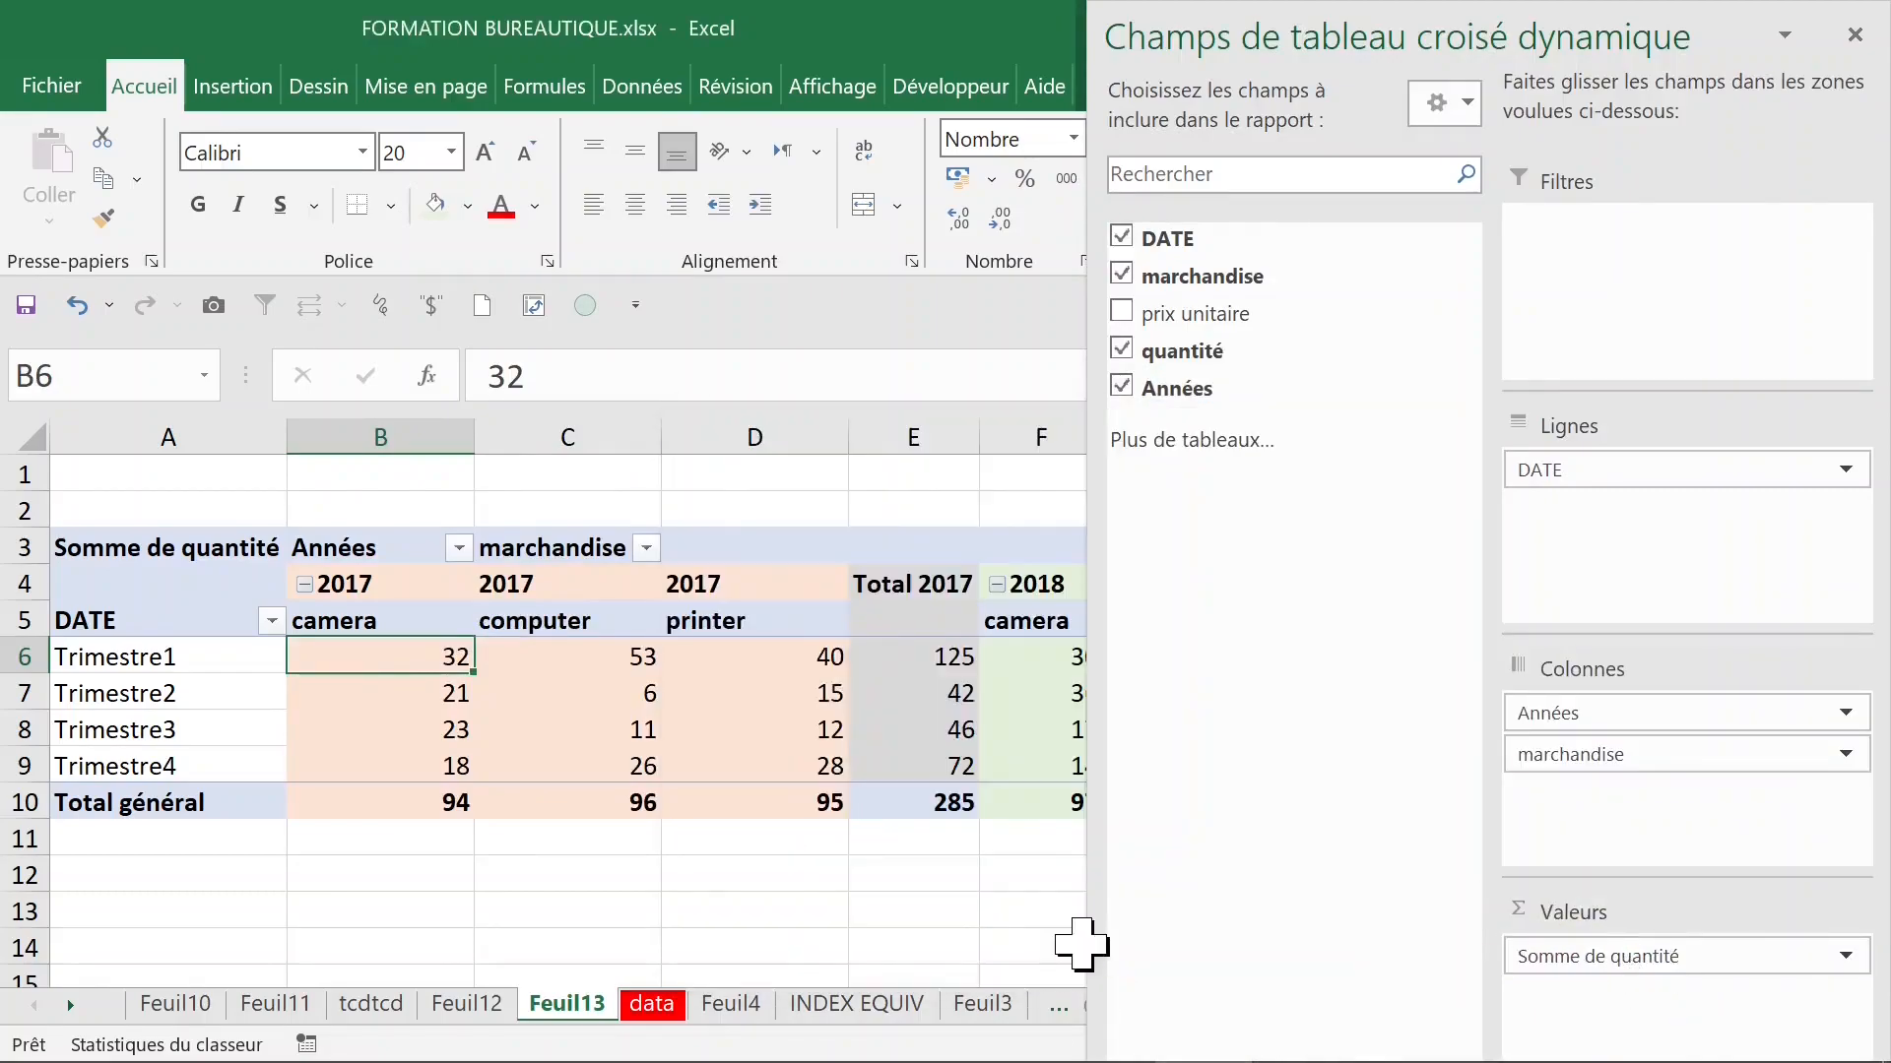
left_click(734, 827)
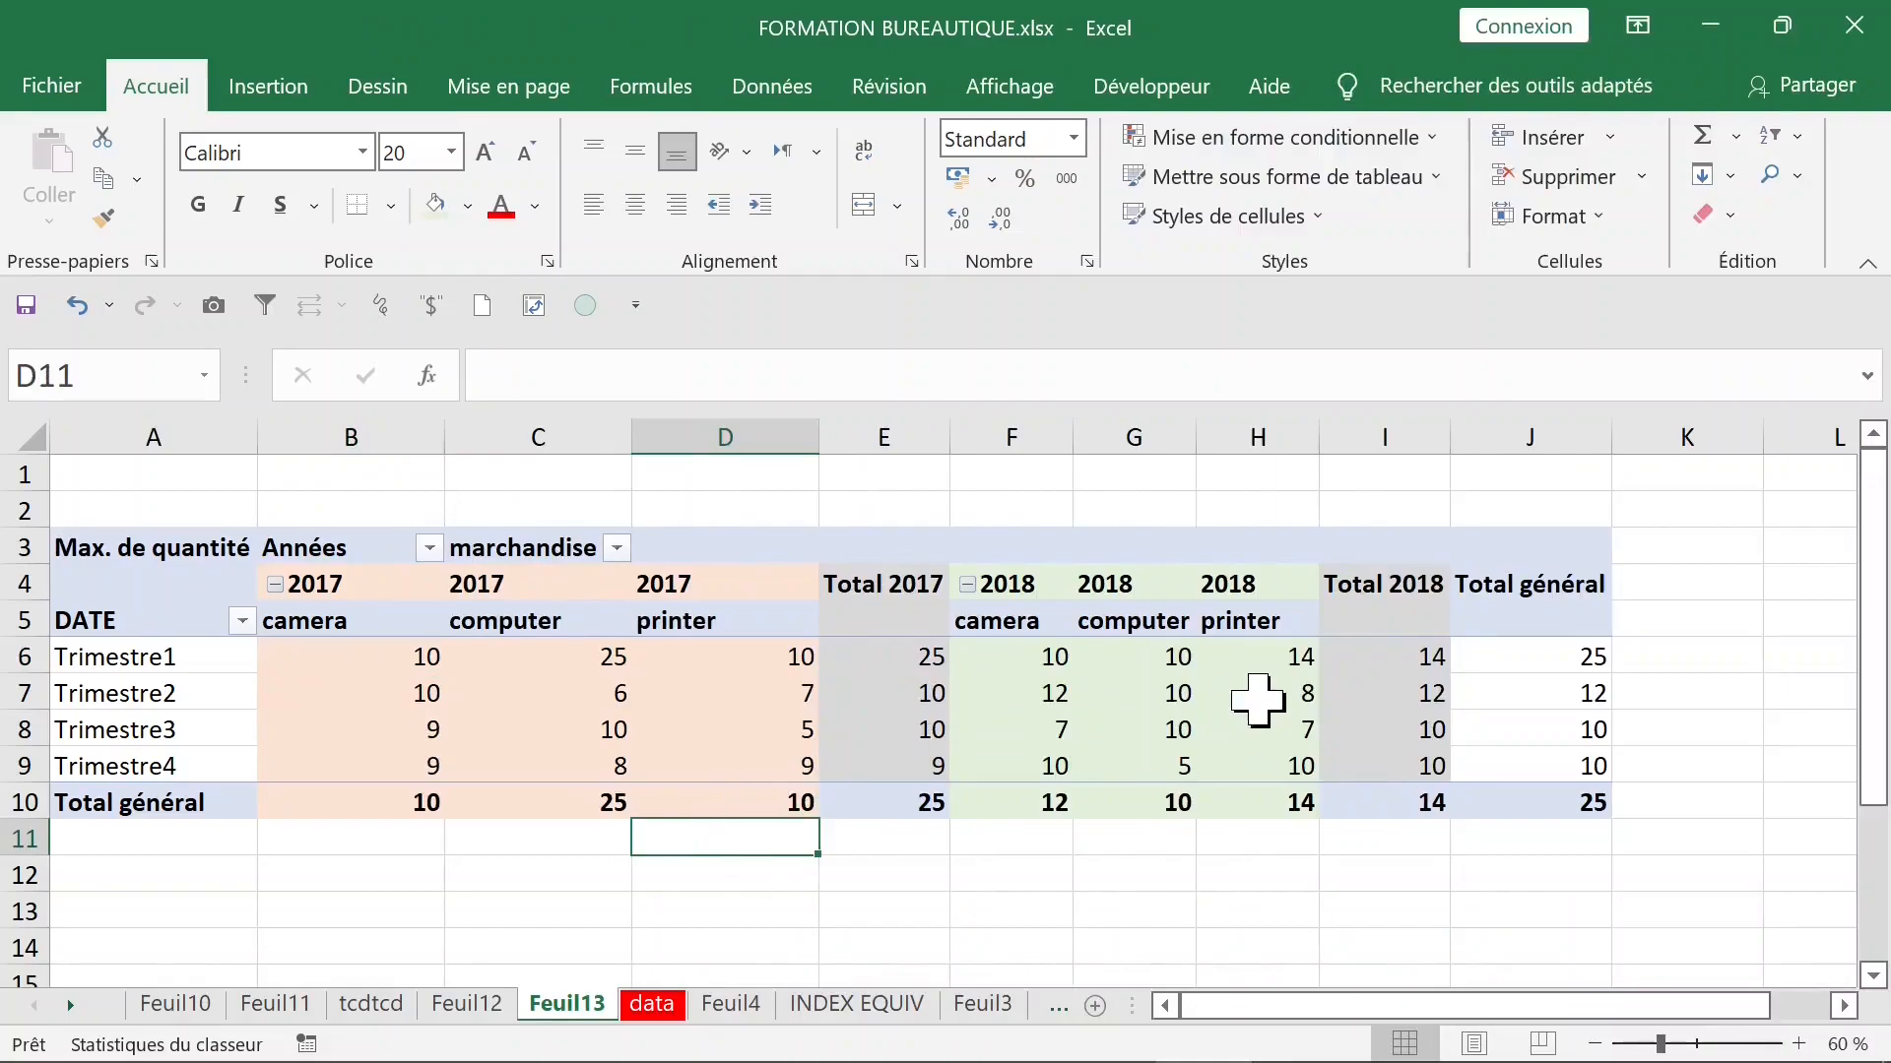
- Move Années from the pivot columns to the rows and place DATE above it
left_click(567, 591)
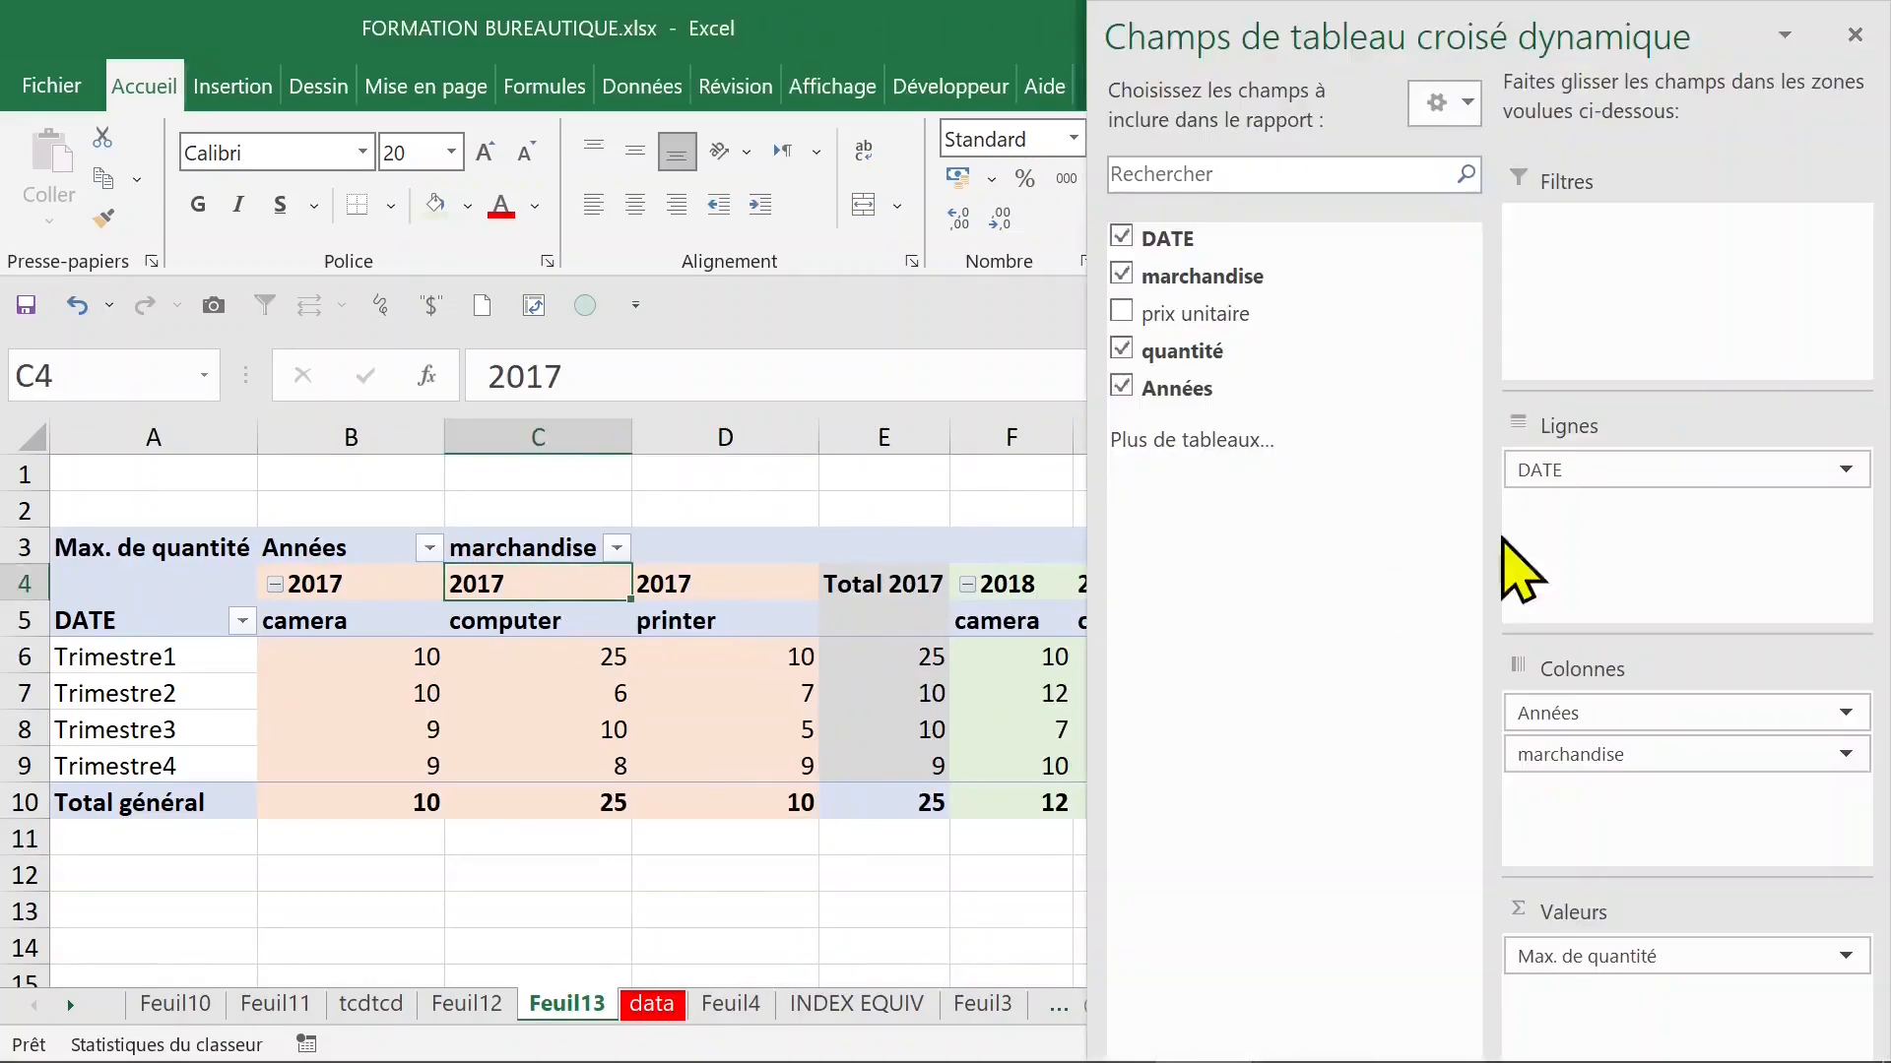
left_click_drag(1625, 716, 1650, 457)
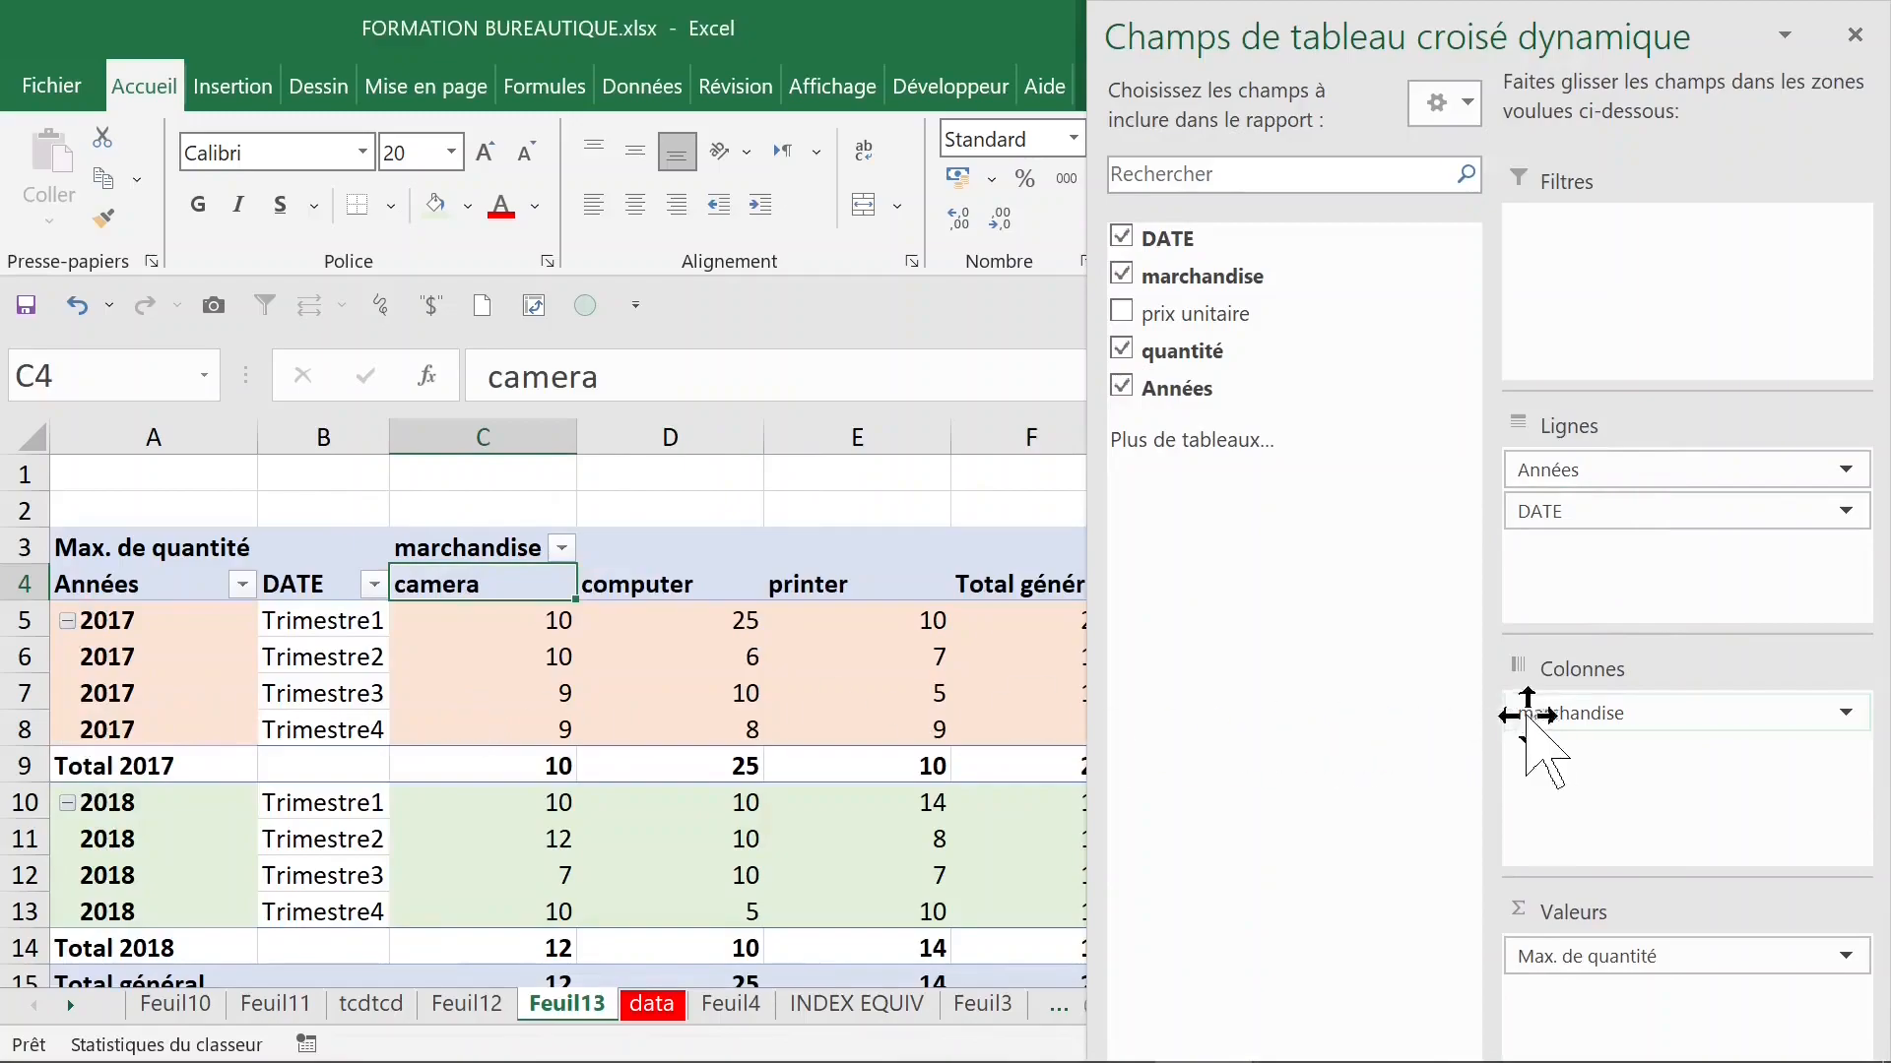
mouse_move(1626, 511)
left_mouse_down()
mouse_move(1660, 489)
mouse_move(1631, 478)
left_mouse_up()
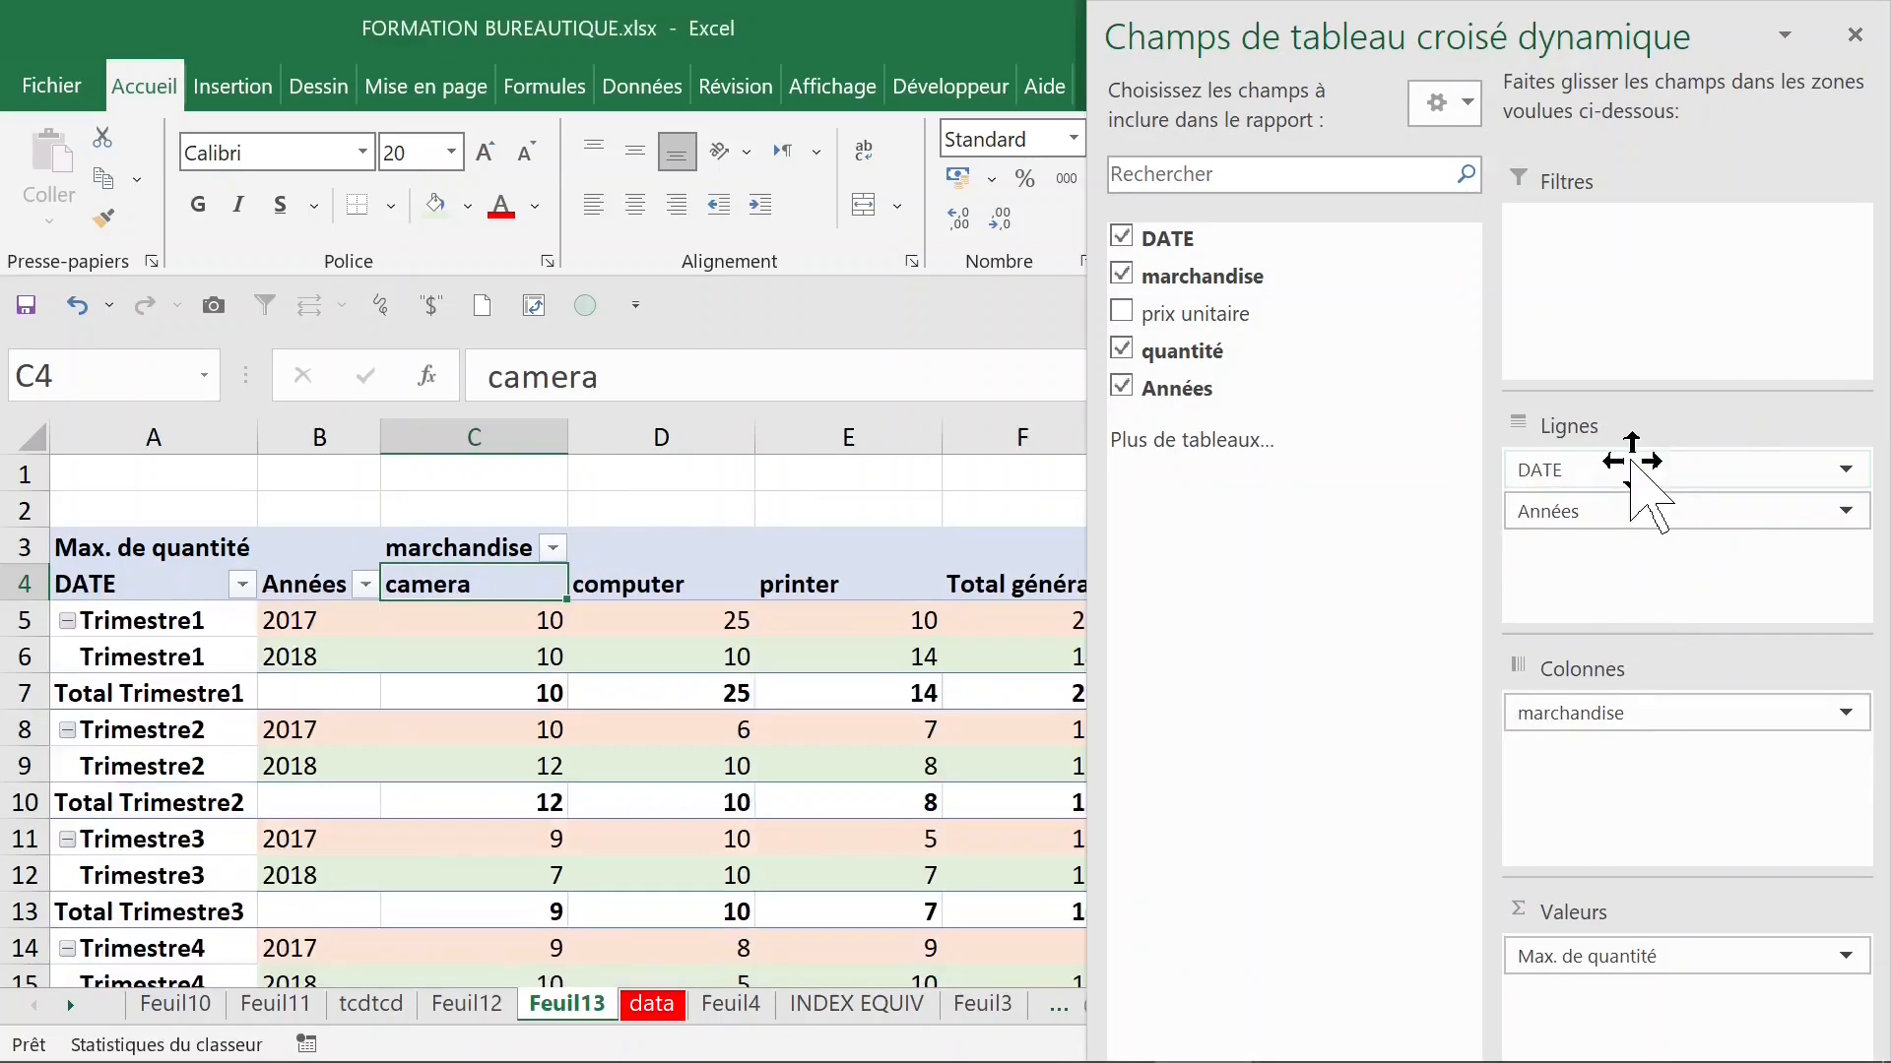
- Close the field list and examine the Trimestre1 rows for 2017 and 2018 and their total in the rearranged pivot table
left_click(335, 640)
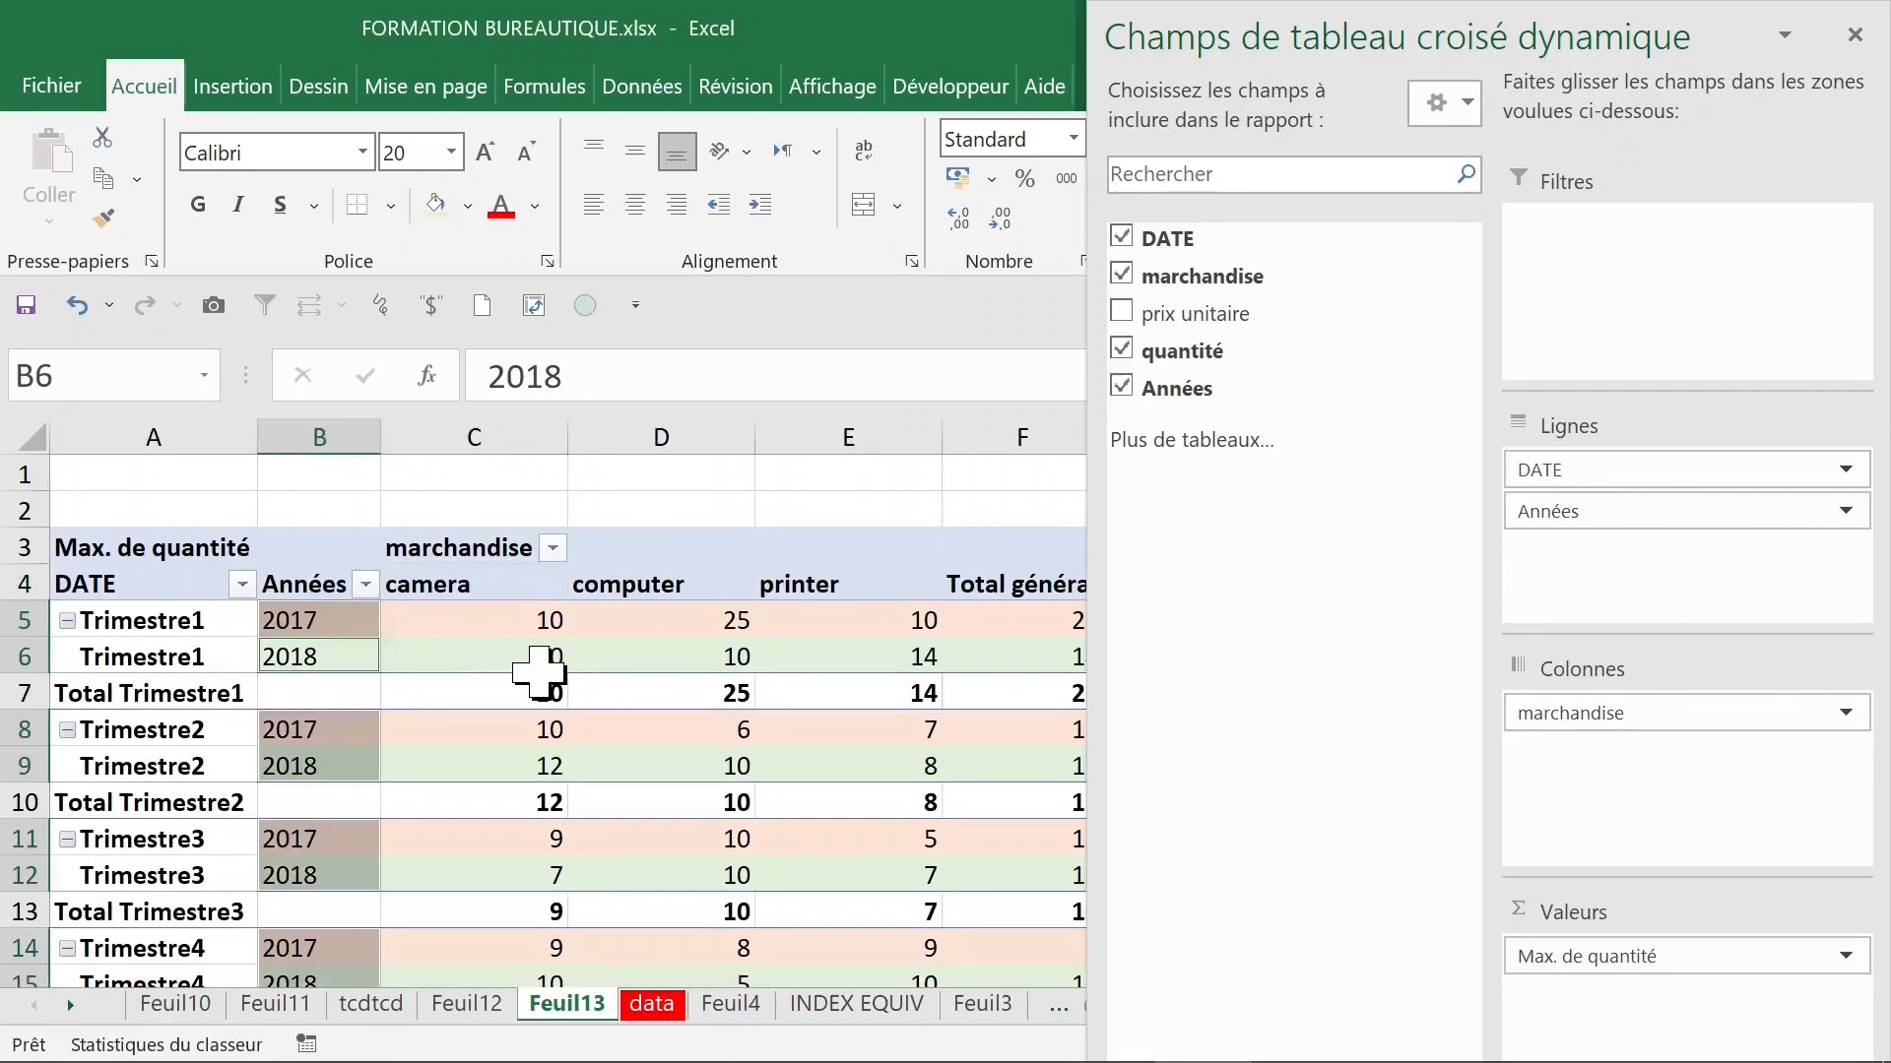
left_click(1854, 35)
left_click(352, 630)
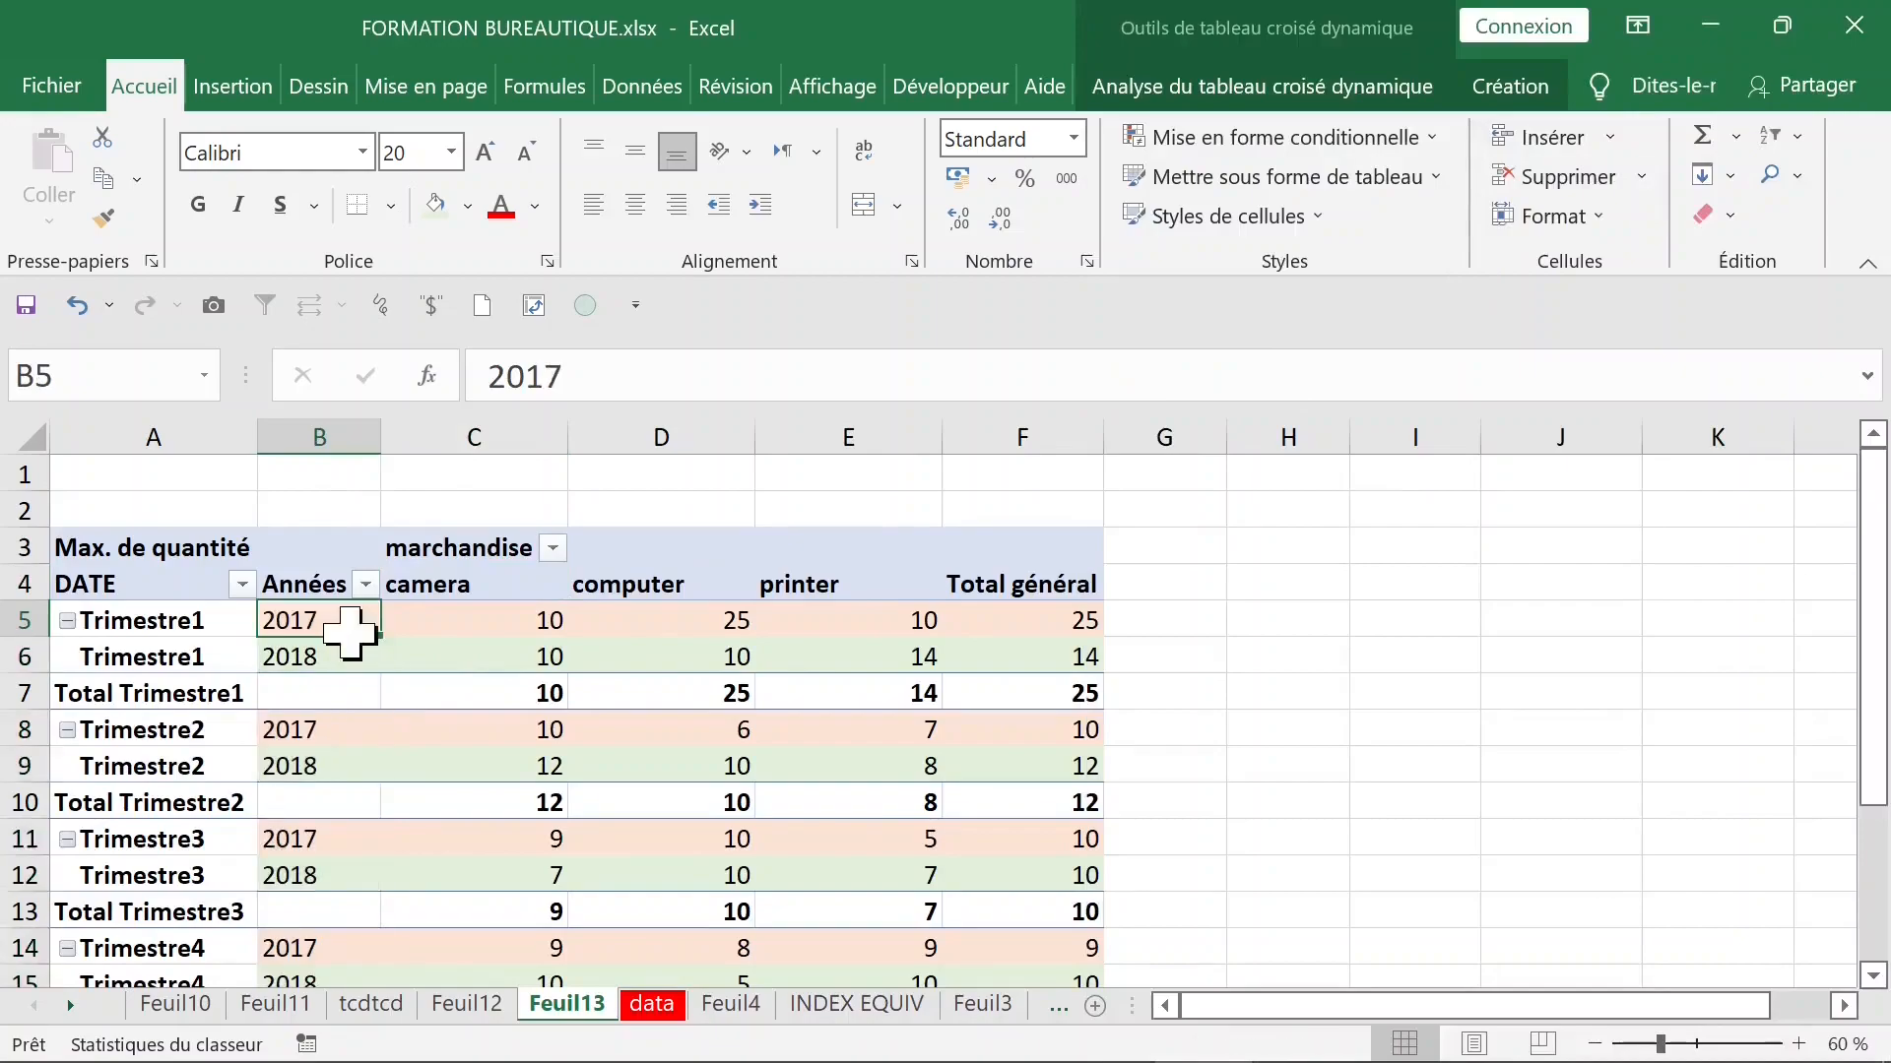
left_click(273, 664)
left_click(161, 657)
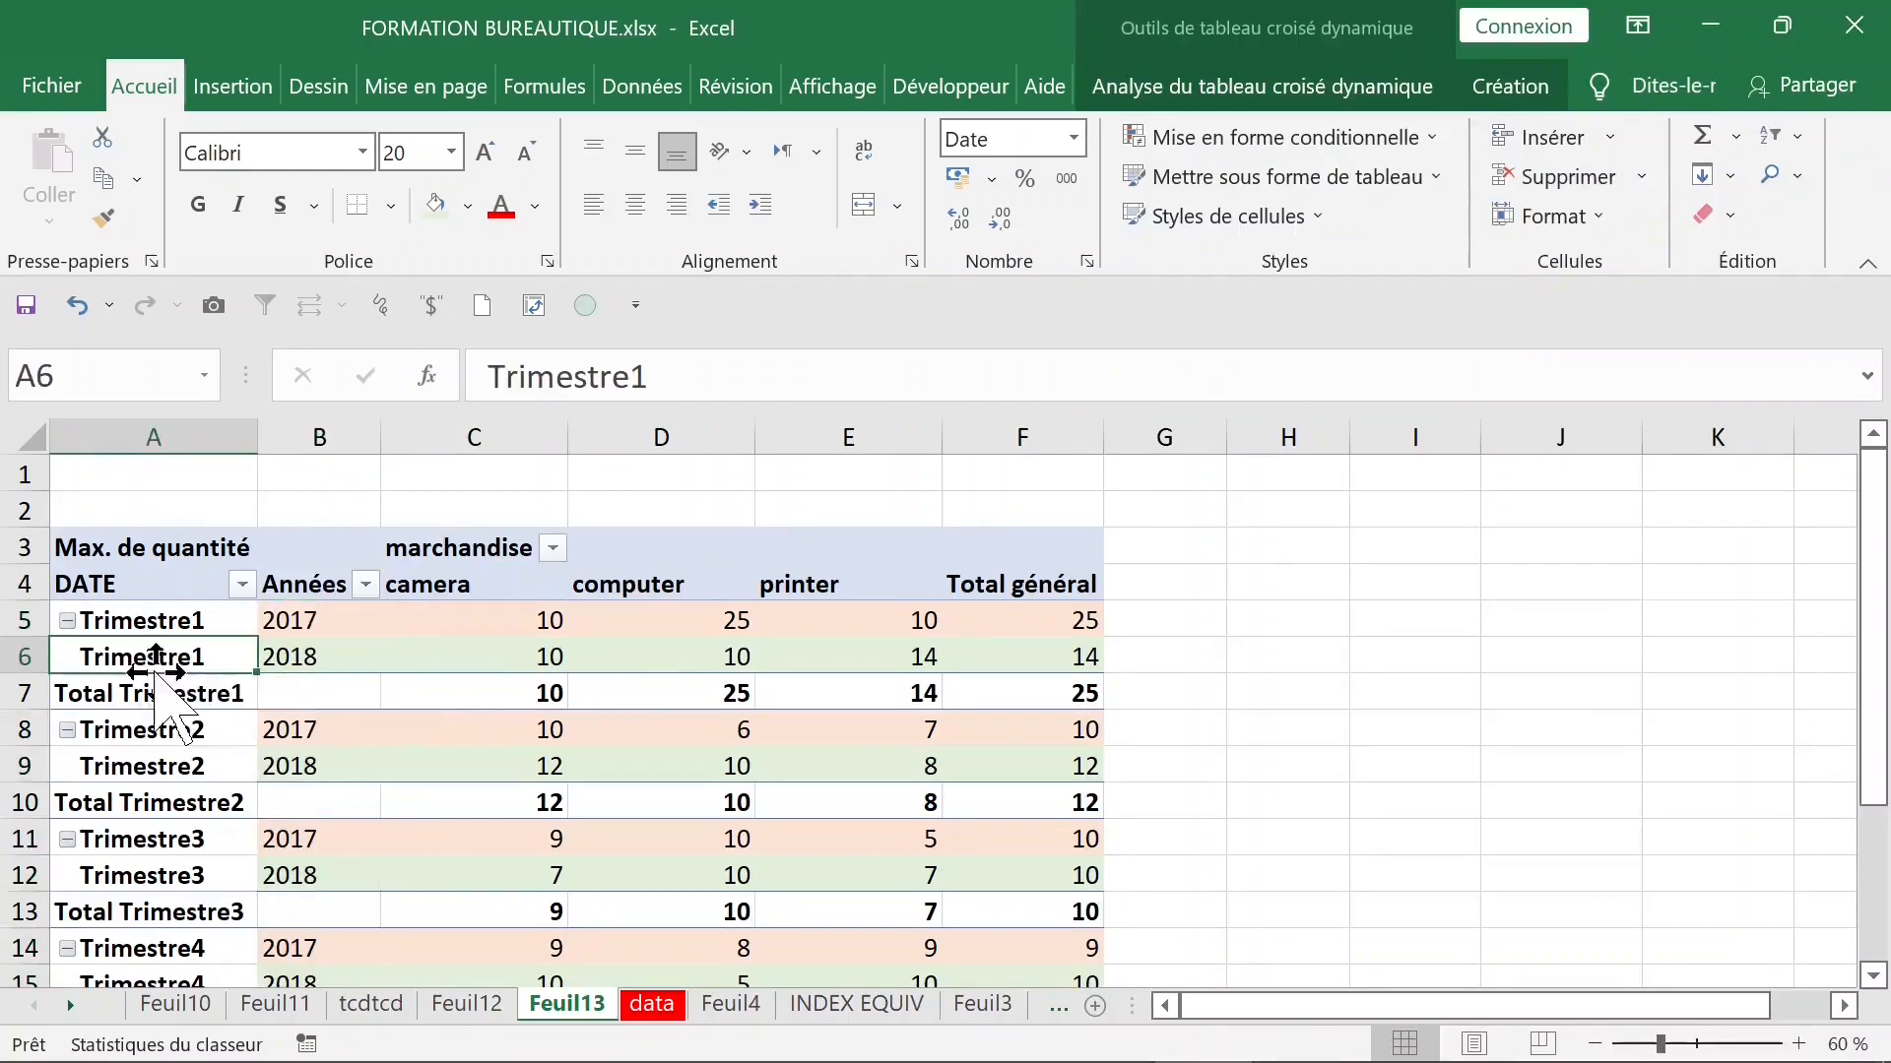
left_click(162, 621)
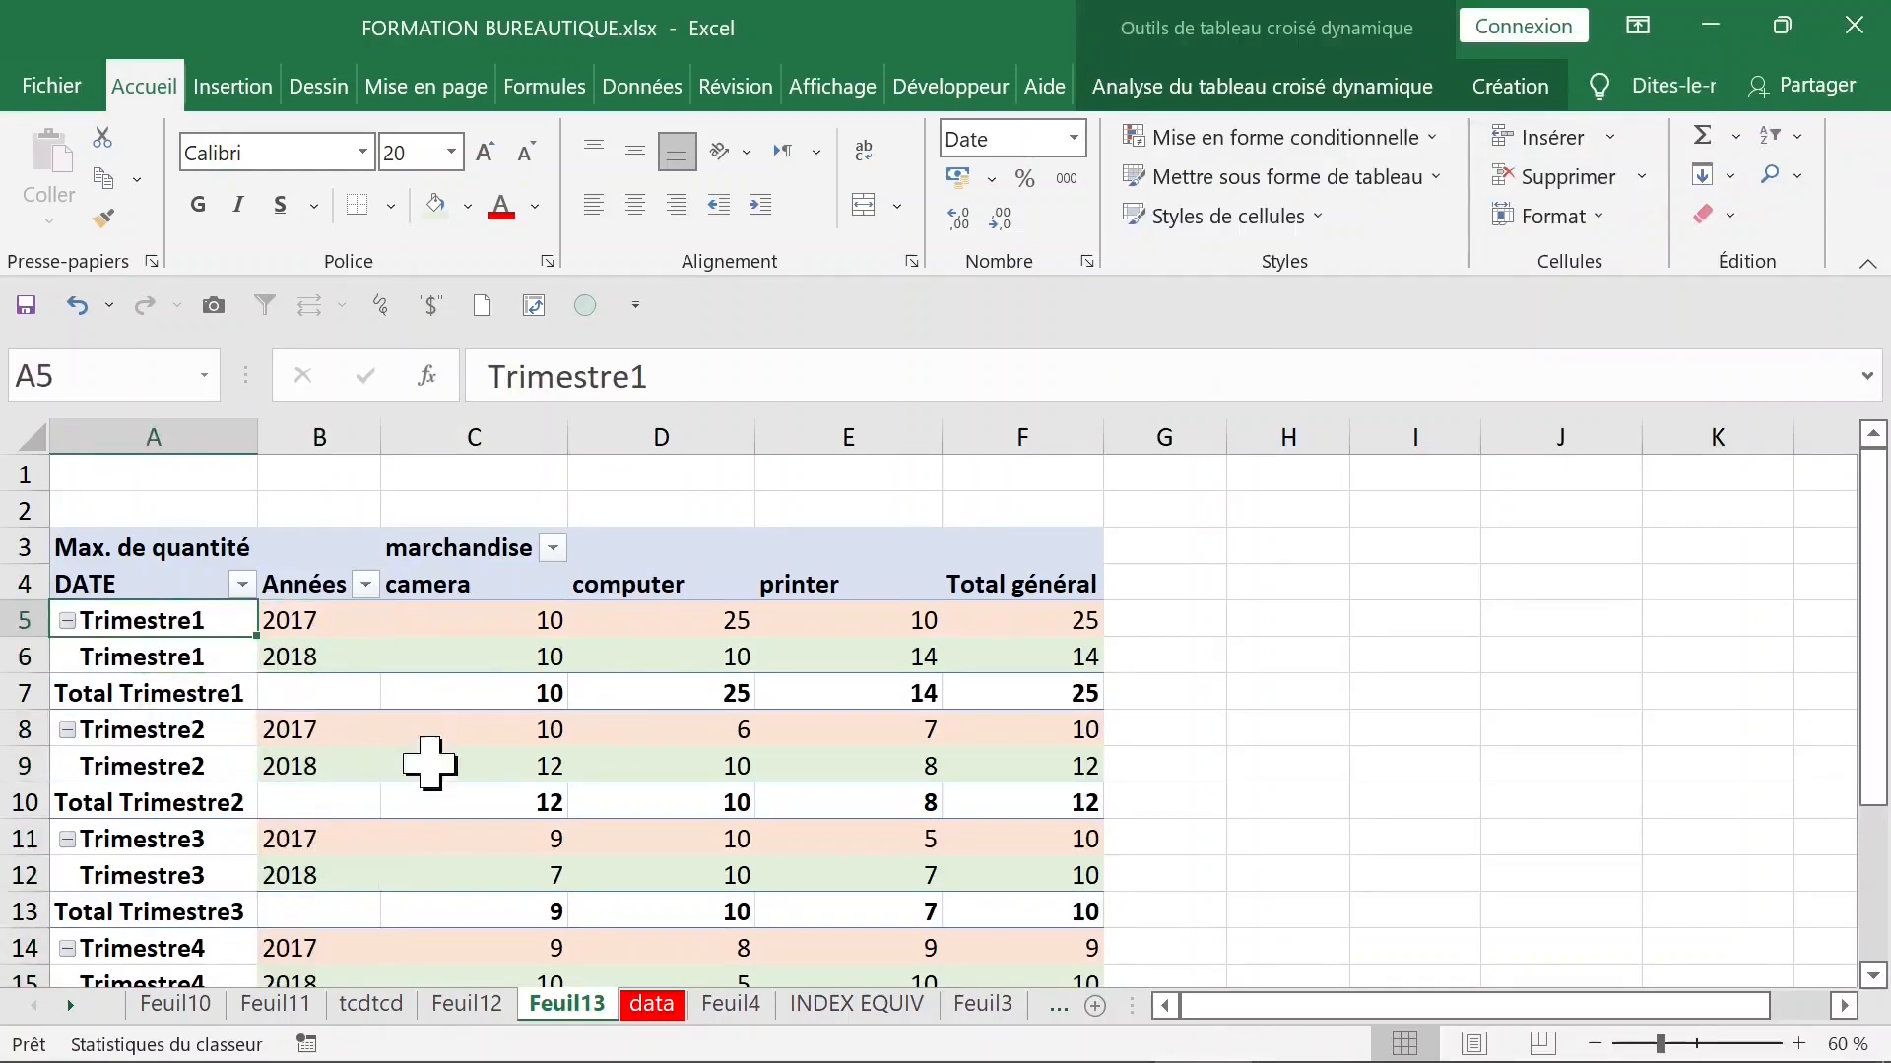
left_click(1003, 690)
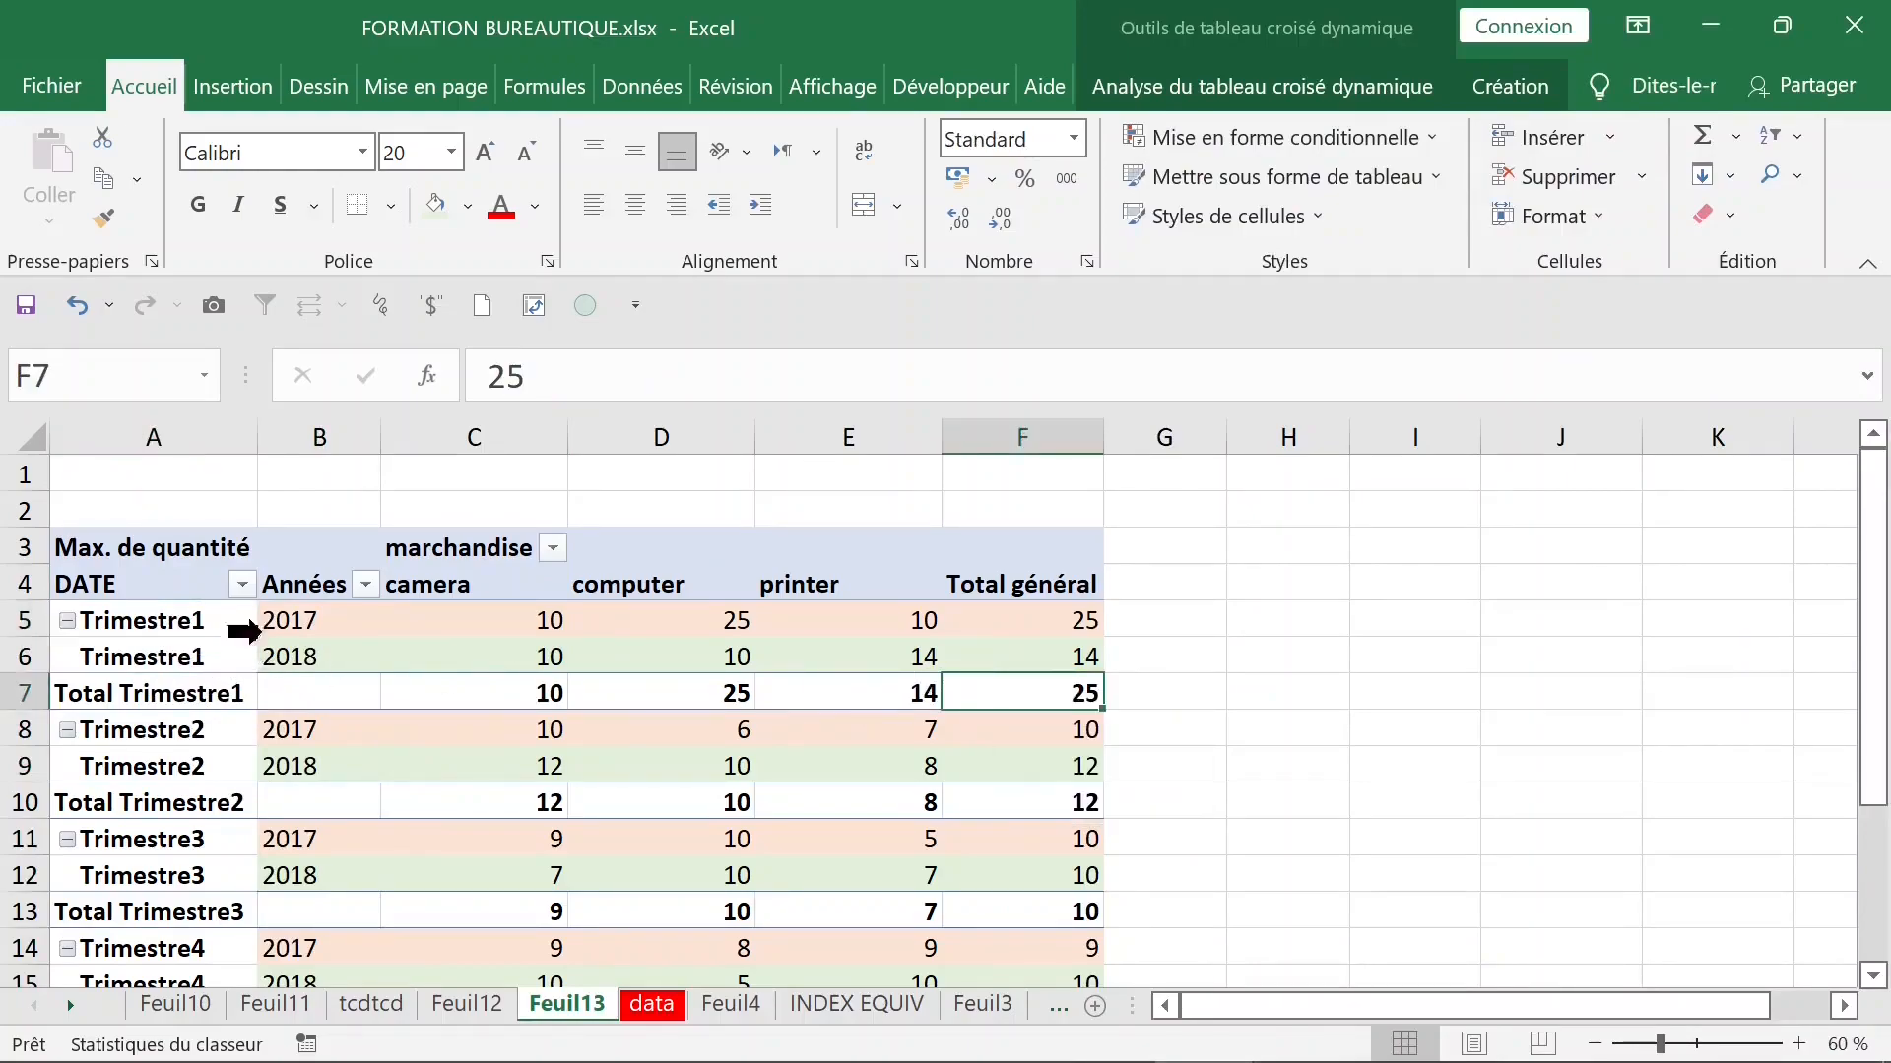
left_click(340, 620)
left_click(74, 650)
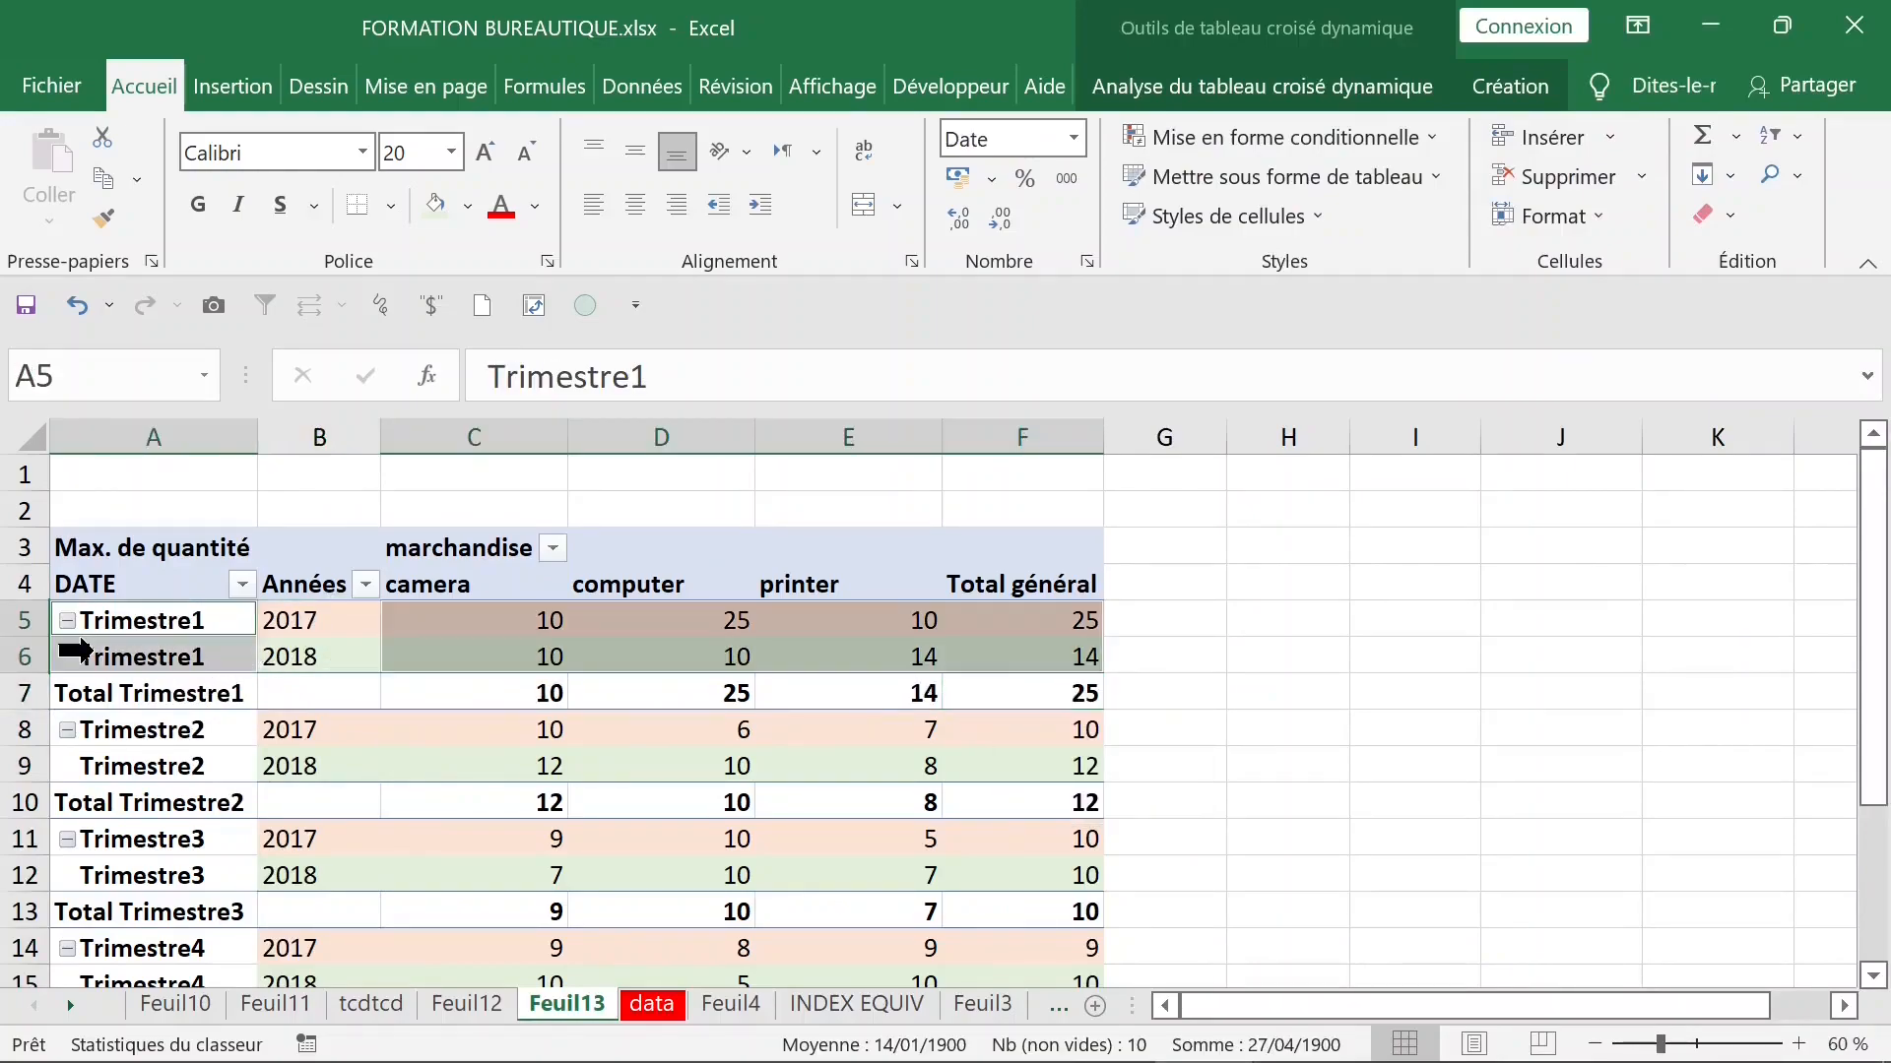
left_click(361, 618)
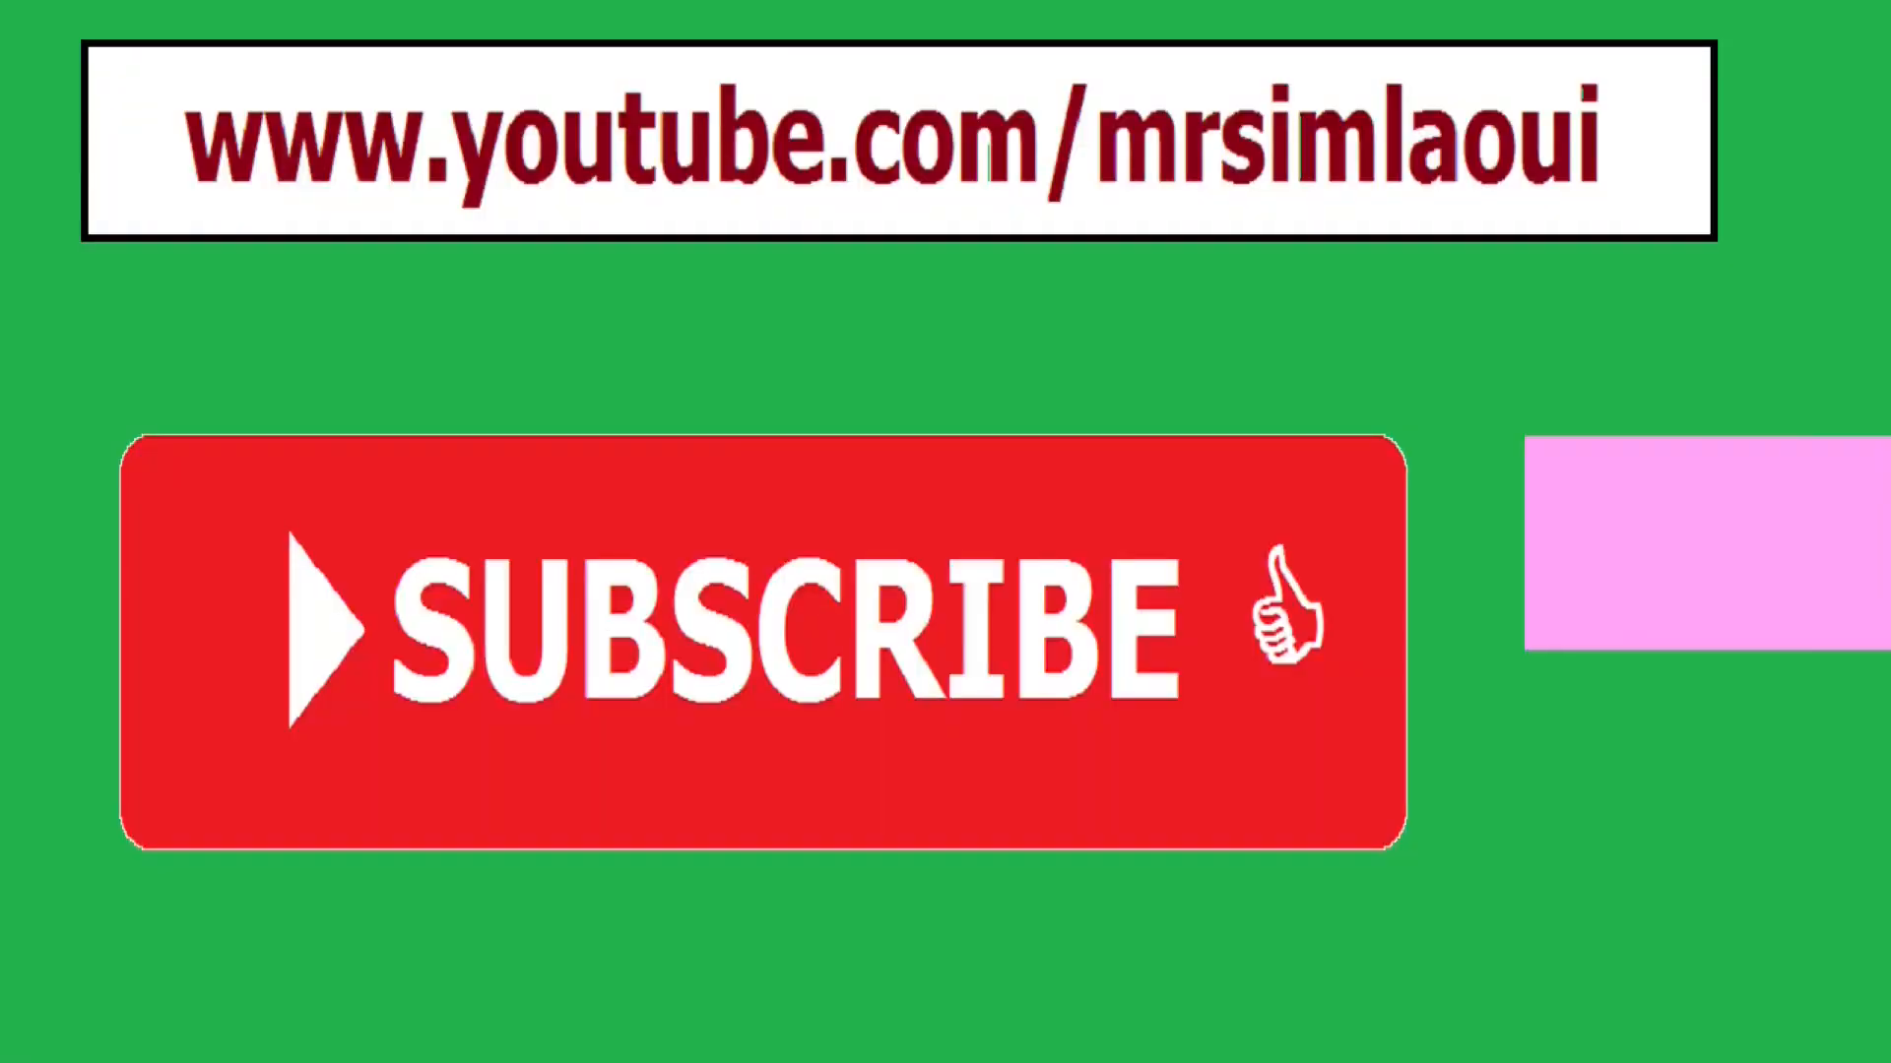